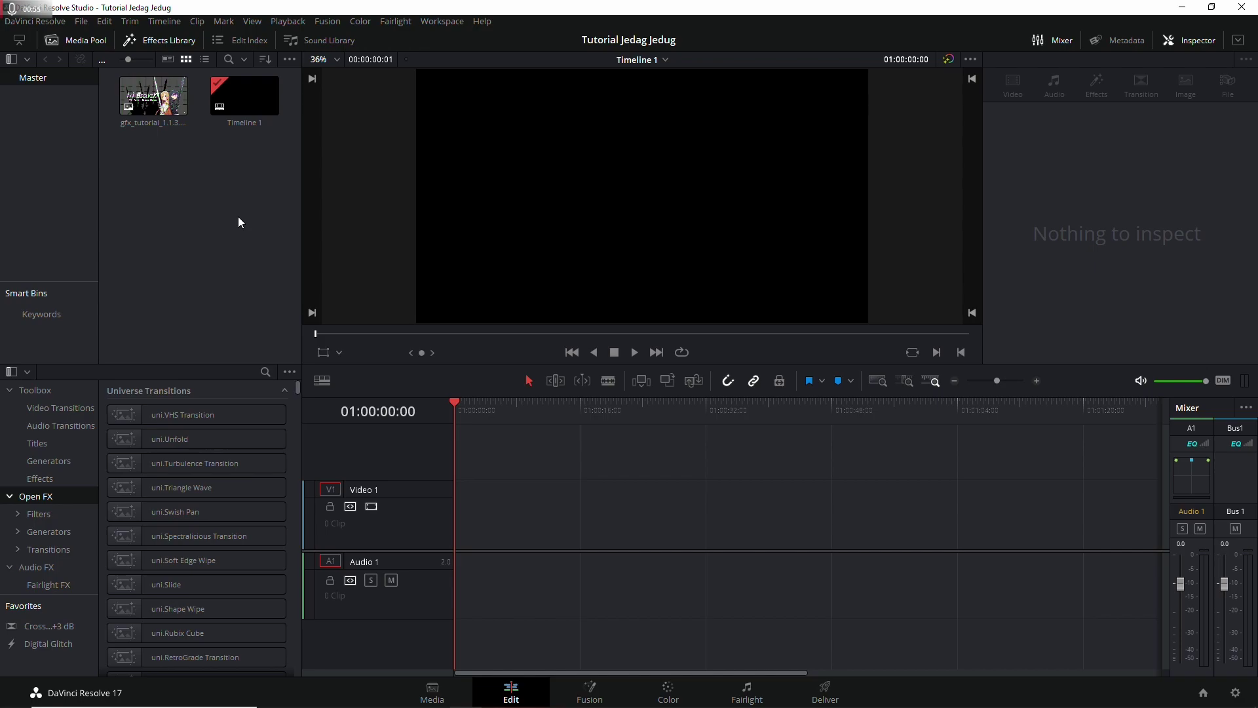
# - Place the gfx_tutorial_1.1.3.jpg image at the start of the Video 1 track in Timeline 1
pyautogui.click(153, 96)
pyautogui.moveTo(153, 96); pyautogui.dragTo(477, 511)
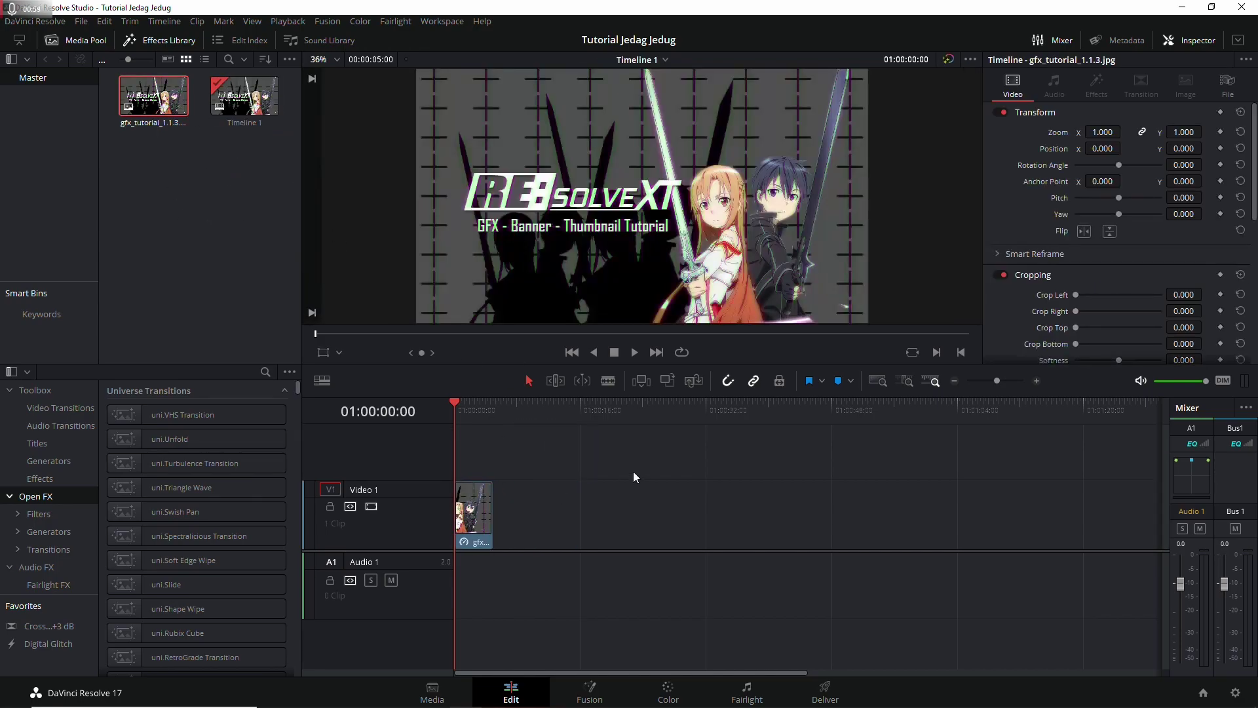
pyautogui.click(480, 412)
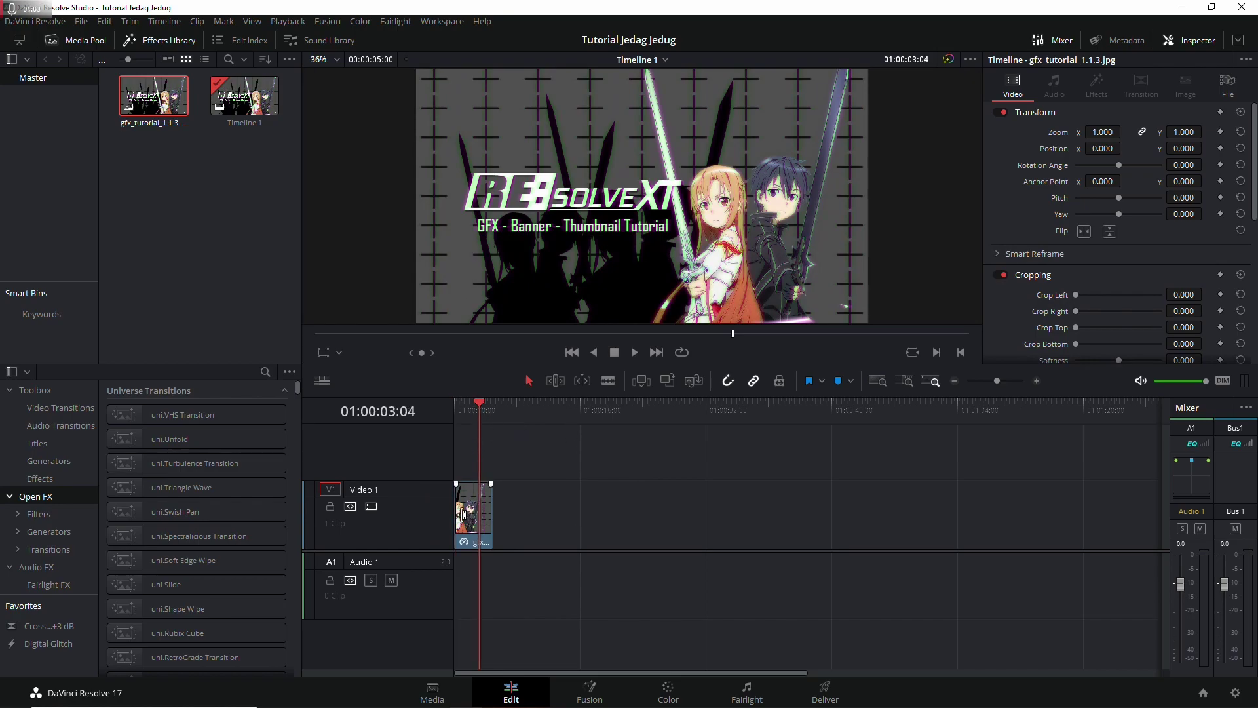
# - Open the image clip from the timeline in the Fusion page
pyautogui.rightClick(467, 528)
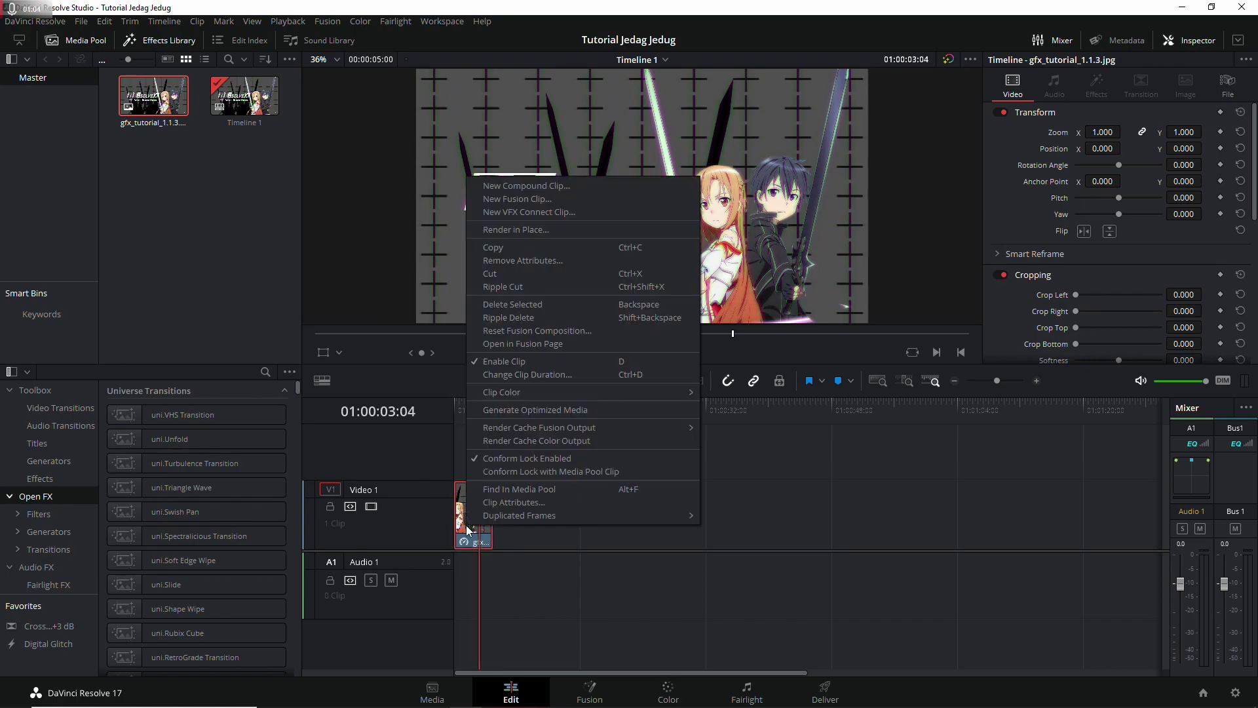
pyautogui.click(567, 344)
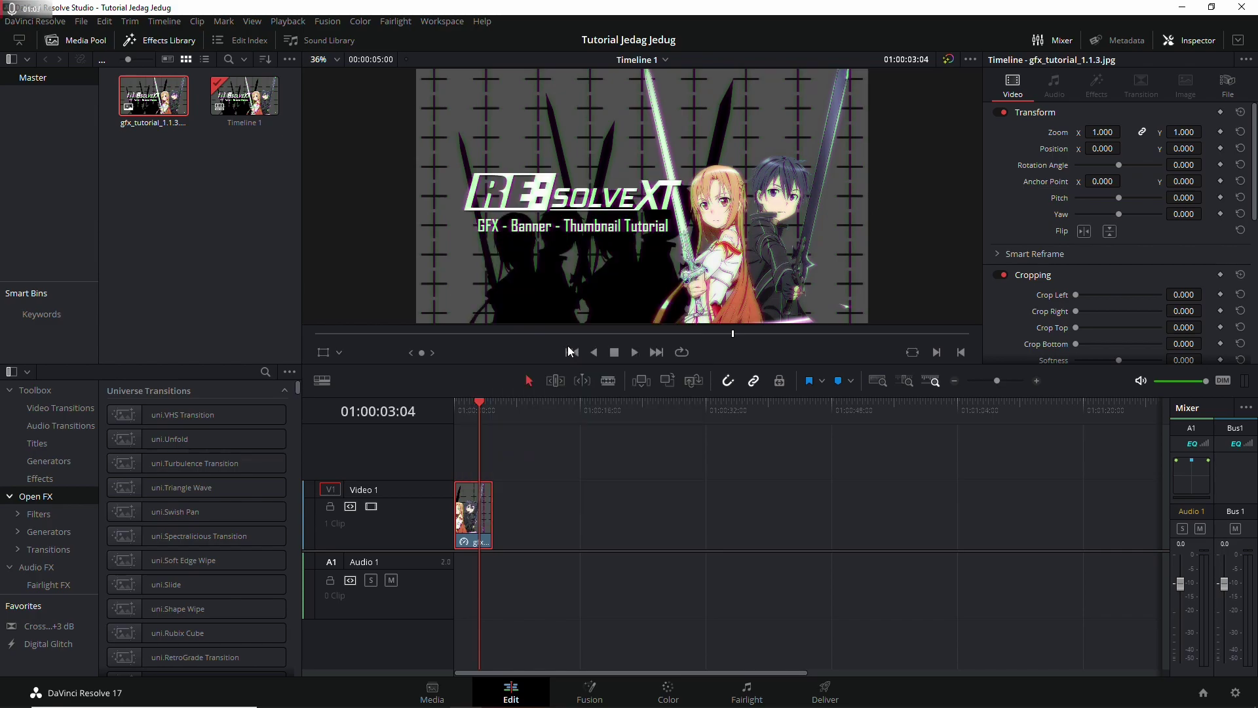
pyautogui.click(988, 42)
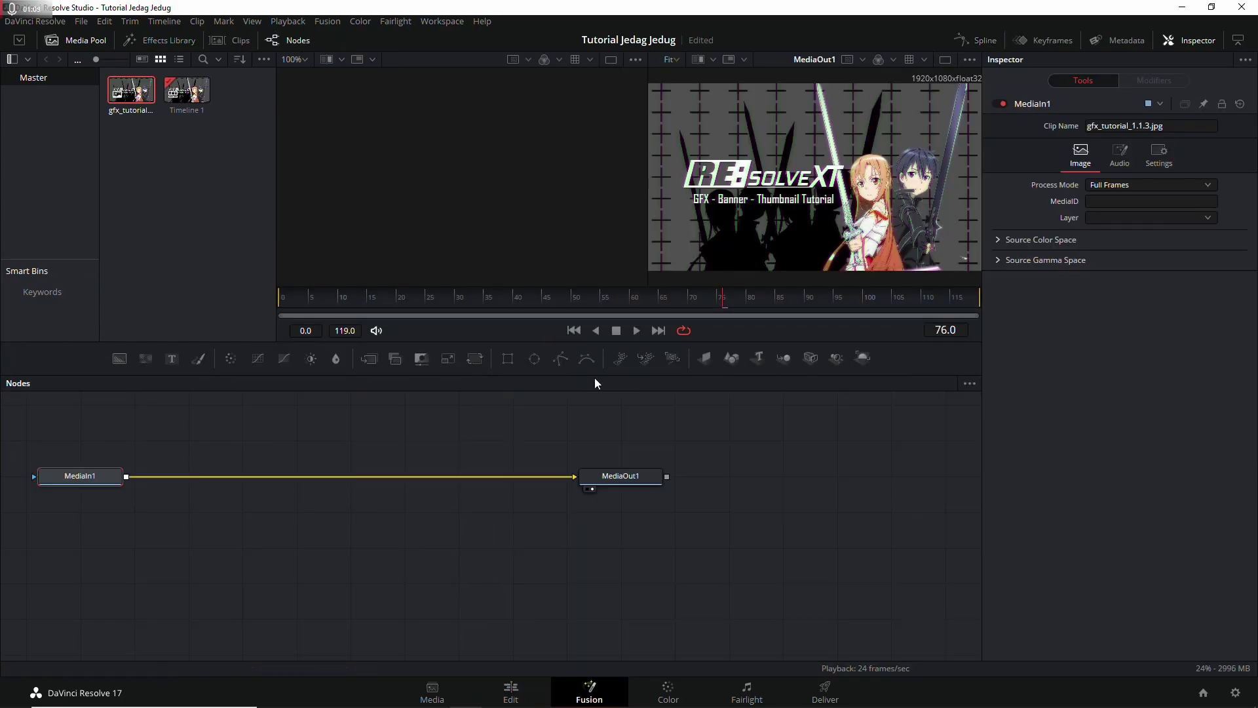
pyautogui.moveTo(465, 431); pyautogui.dragTo(536, 447)
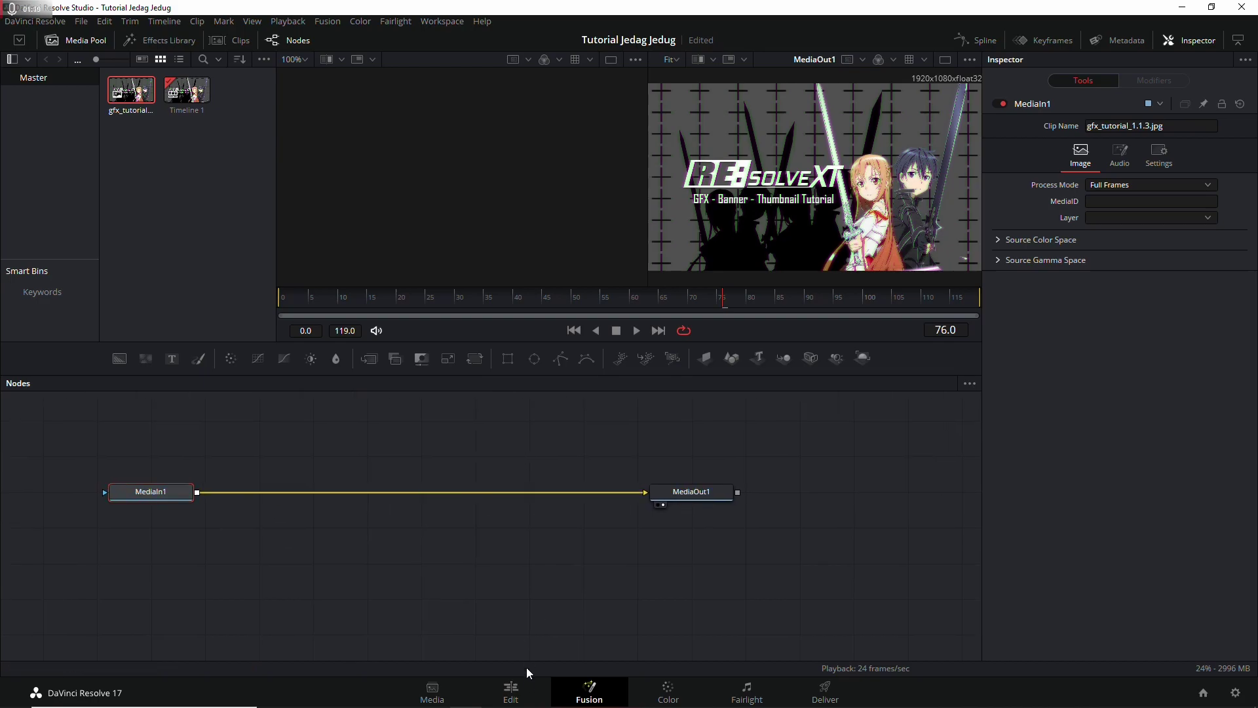
pyautogui.click(511, 689)
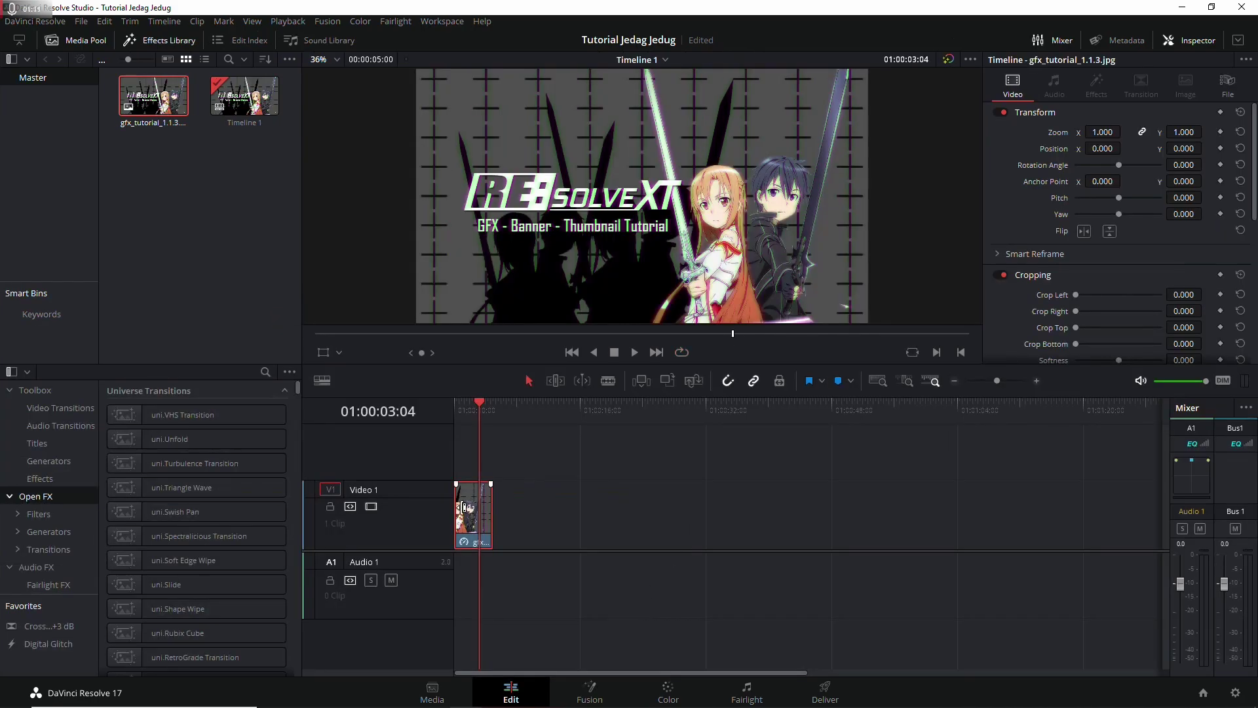
pyautogui.rightClick(468, 514)
pyautogui.click(556, 331)
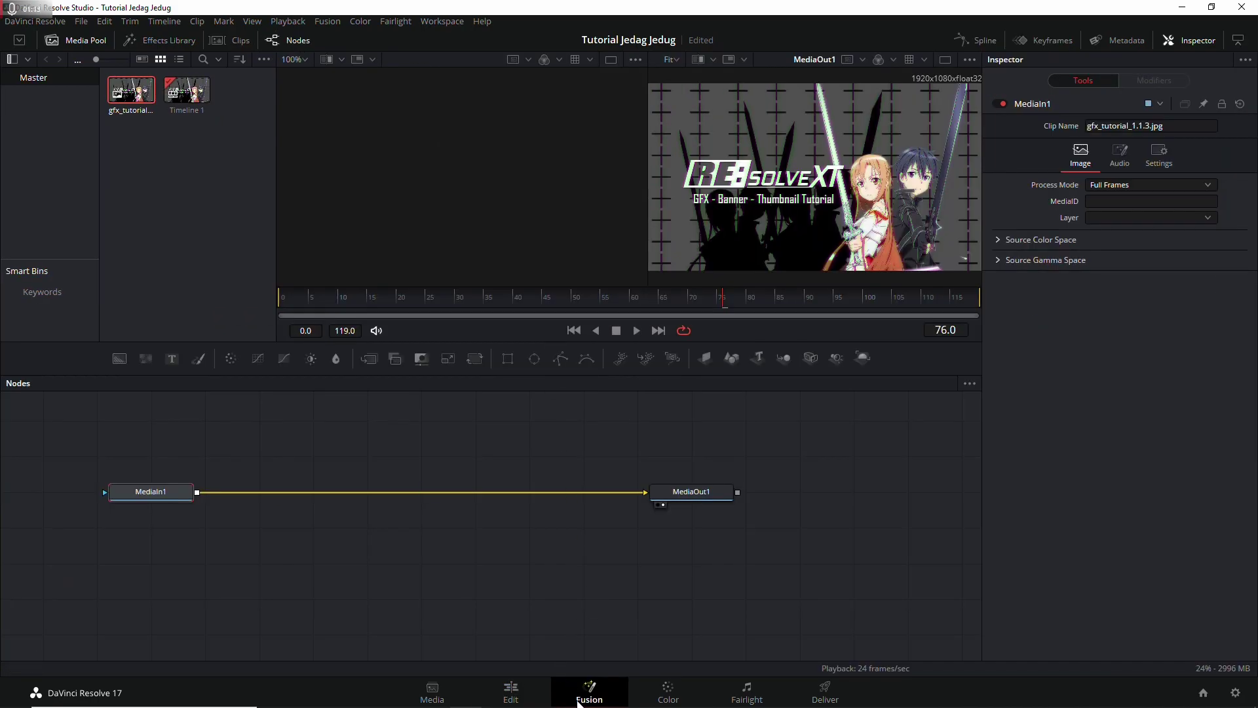
# - Insert a Transform node between MediaIn1 and MediaOut1 and set its Size to 1.15 at frame 0
pyautogui.moveTo(475, 358); pyautogui.dragTo(438, 518)
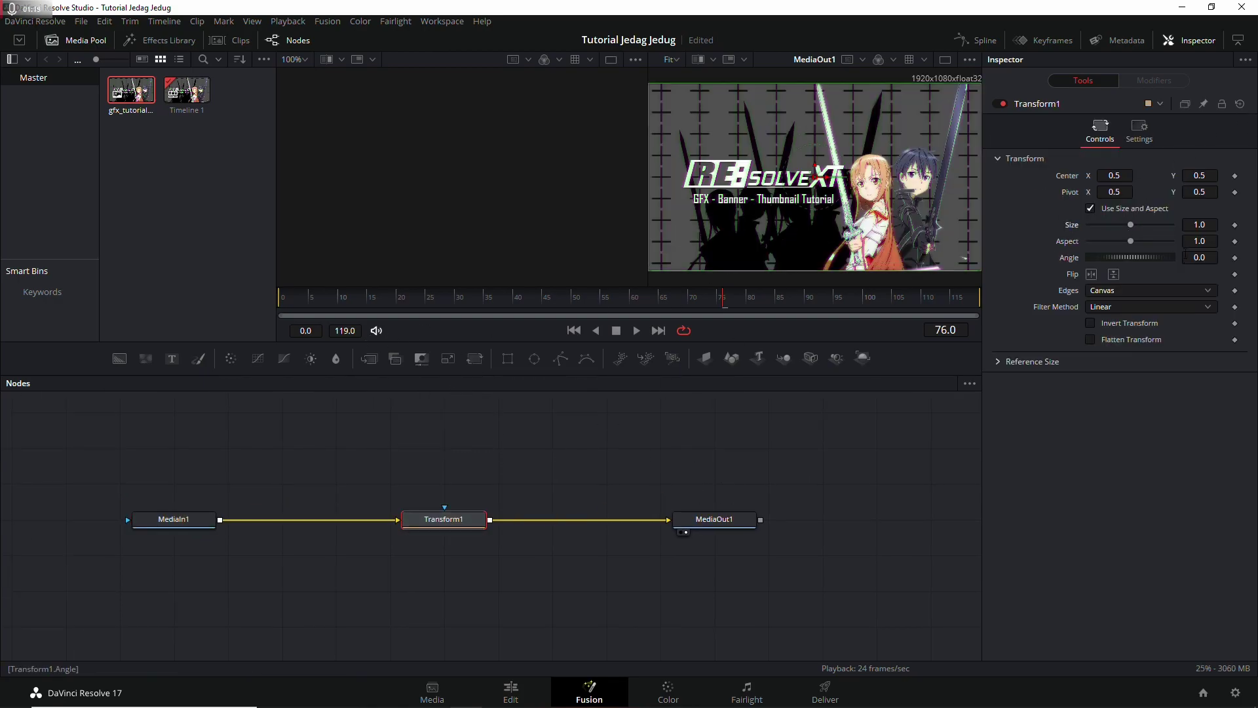
pyautogui.click(286, 299)
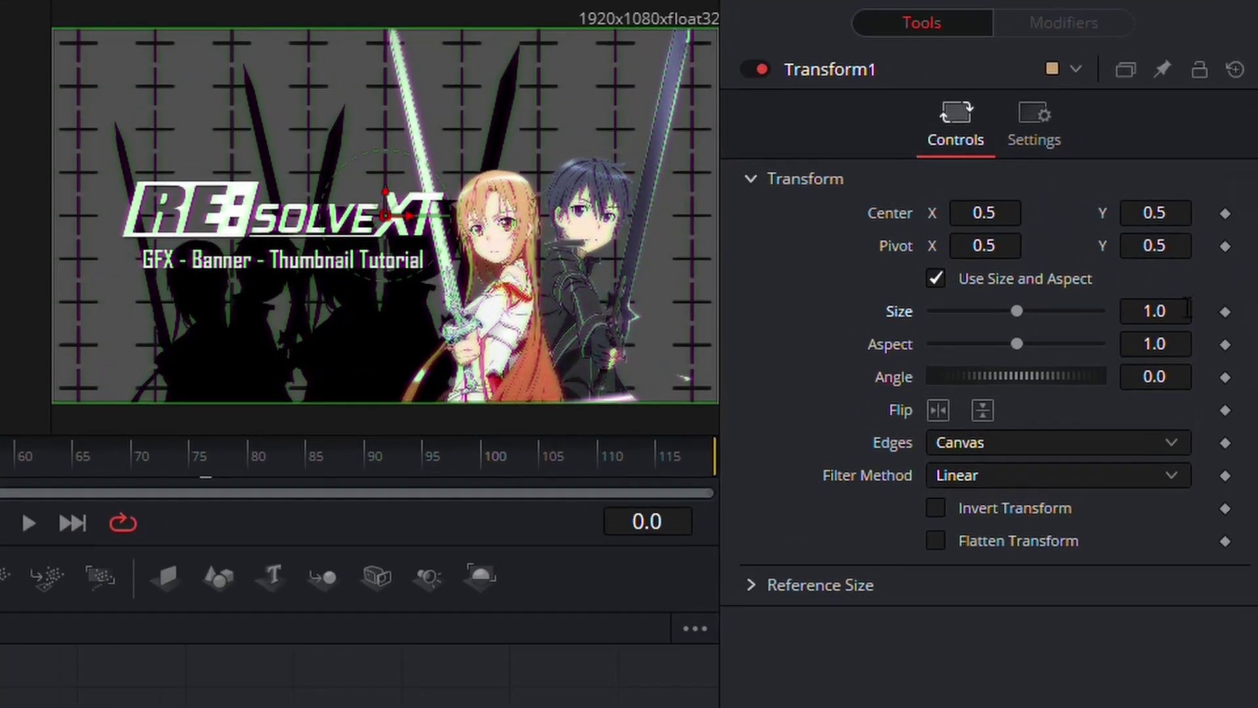
pyautogui.click(1212, 224)
pyautogui.write('1.15')
pyautogui.press('Tab')
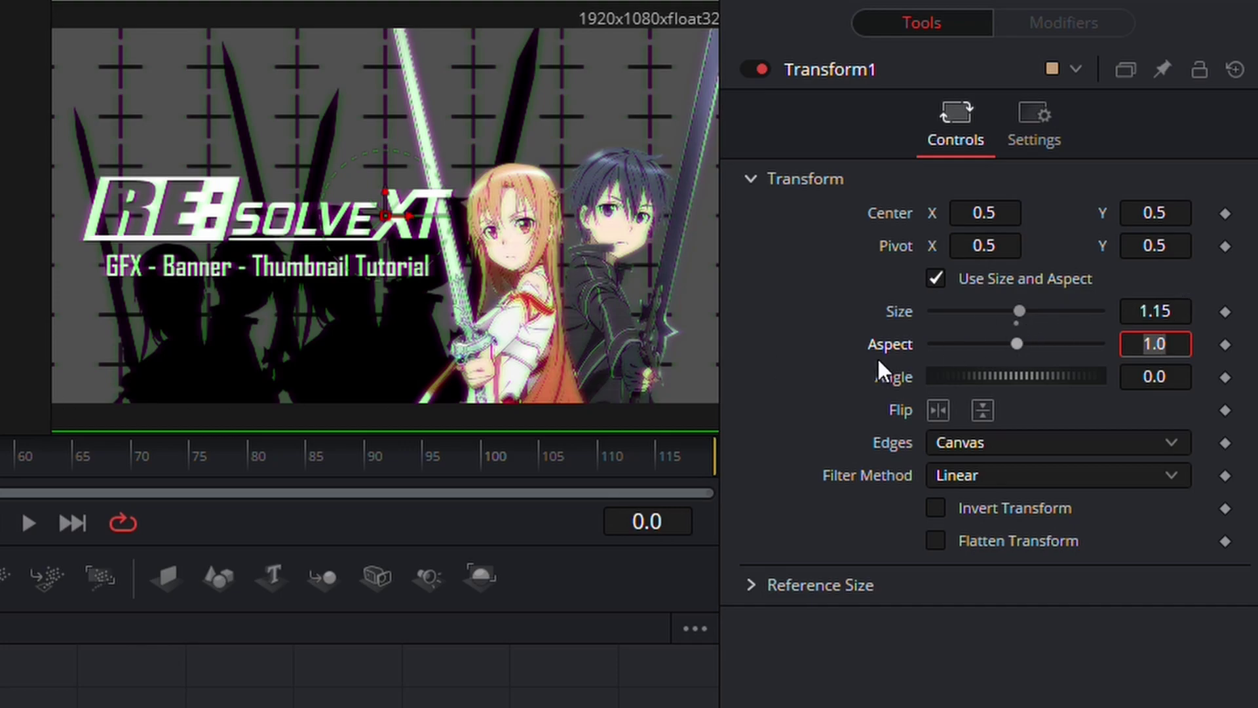
# - Add keyframes for the Transform node's Size of 1.15 at frames 0, 5 and 10
pyautogui.click(1, 456)
pyautogui.moveTo(308, 298)
pyautogui.mouseDown()
pyautogui.moveTo(332, 298)
pyautogui.moveTo(308, 297)
pyautogui.mouseUp()
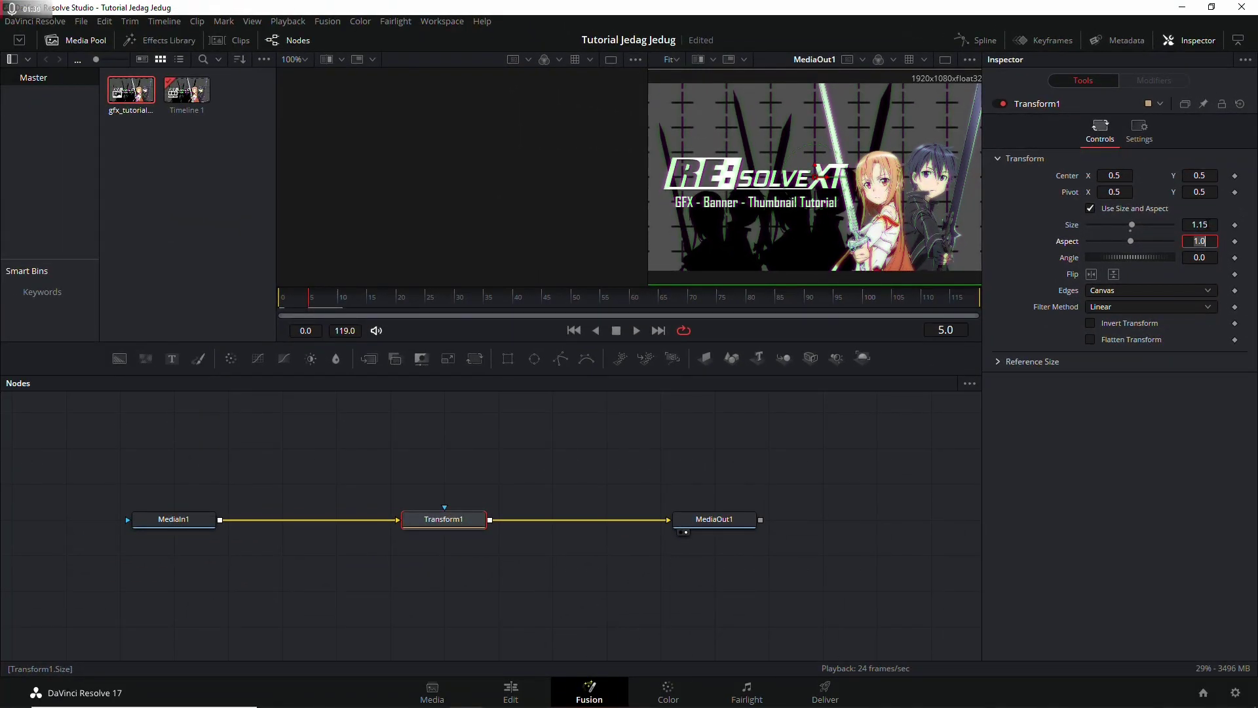
pyautogui.click(317, 300)
pyautogui.click(285, 299)
pyautogui.click(1234, 225)
pyautogui.click(311, 300)
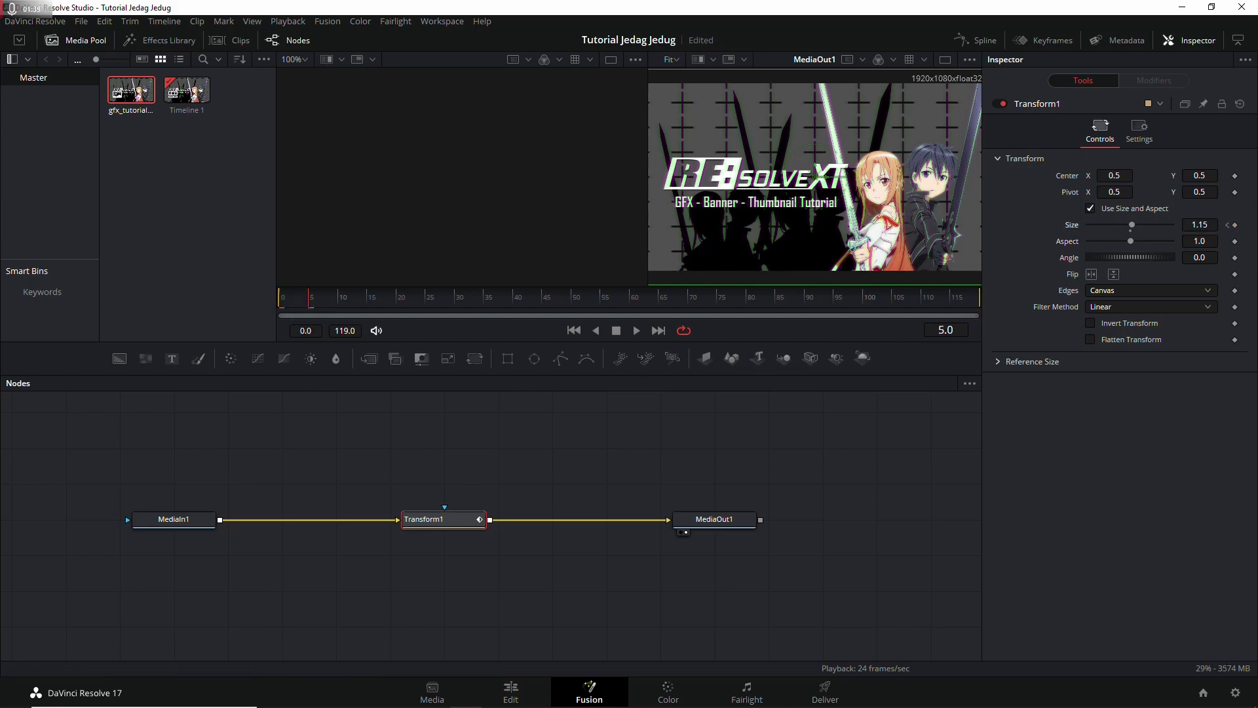
pyautogui.click(339, 300)
pyautogui.click(1235, 225)
# - Set the Transform node's Size to 1.0 at the frame 5 keyframe
pyautogui.click(312, 300)
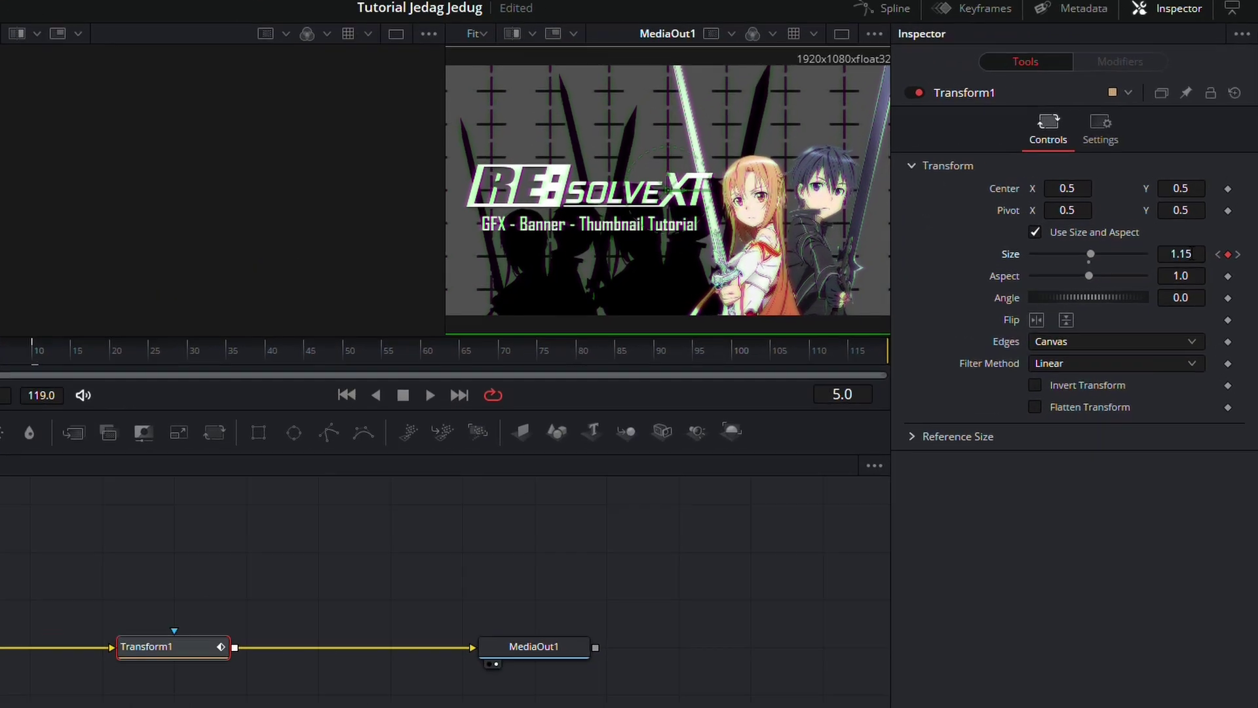
pyautogui.click(1200, 224)
pyautogui.write('1')
pyautogui.press('Tab')
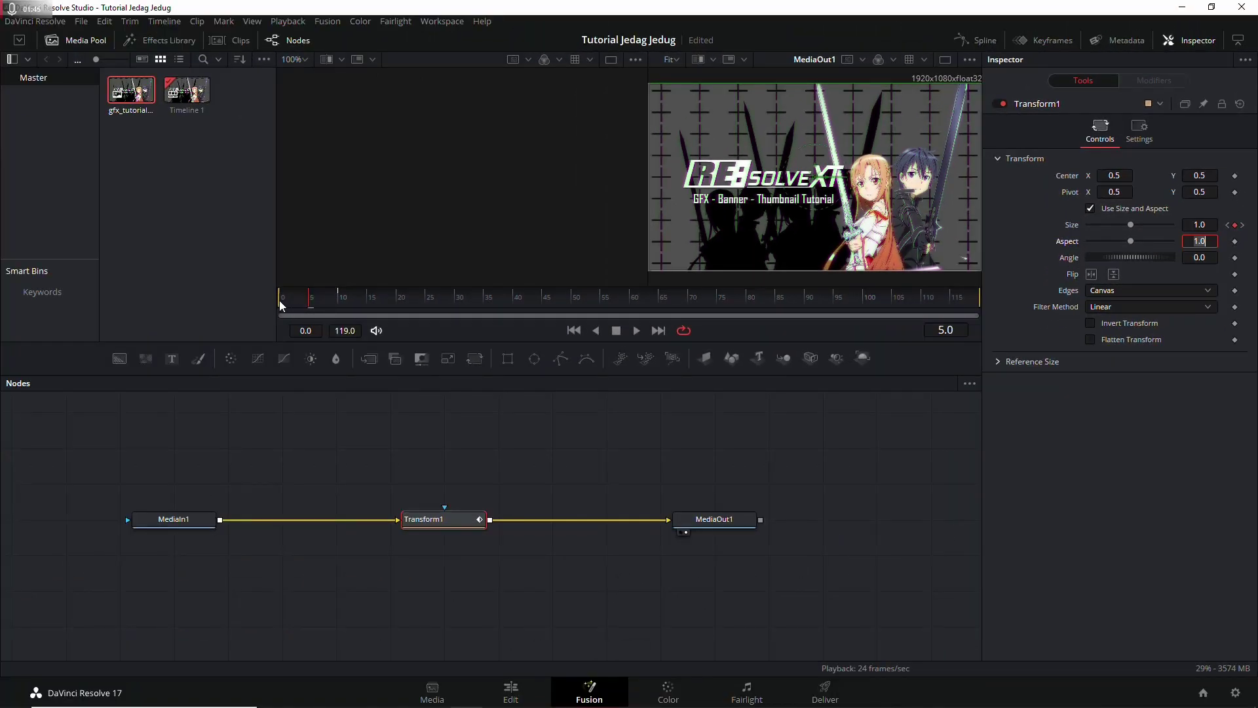
# - Play the zoom animation from frame 0 and check the Size keyframes at frames 5 and 10
pyautogui.moveTo(280, 302); pyautogui.dragTo(283, 304)
pyautogui.press('space')
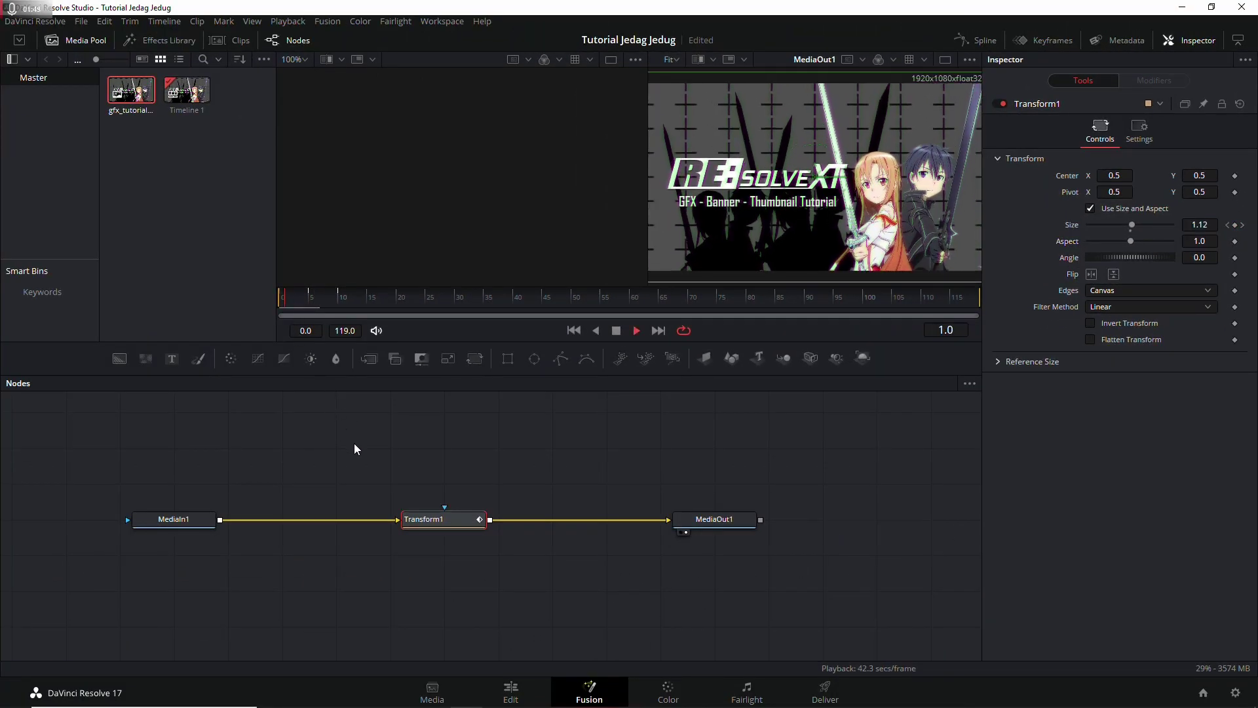
pyautogui.press('space')
pyautogui.click(283, 302)
pyautogui.press('space')
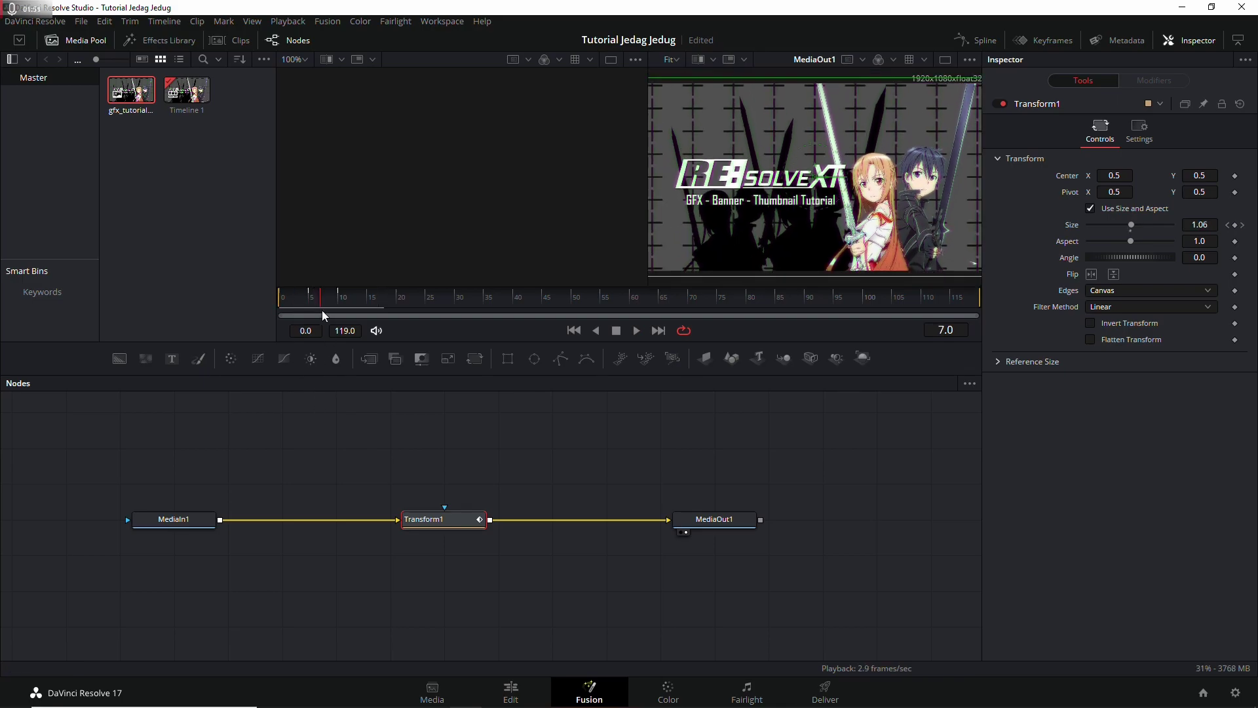
pyautogui.click(309, 299)
pyautogui.moveTo(309, 300); pyautogui.dragTo(312, 300)
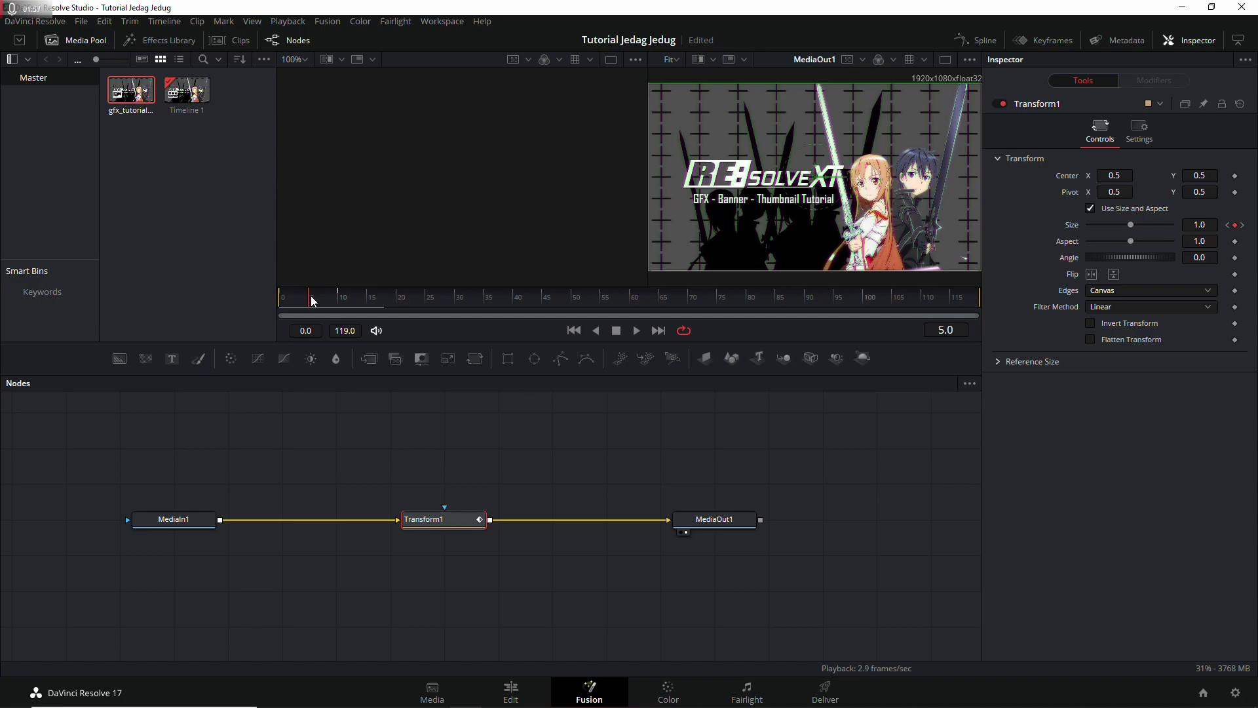
pyautogui.moveTo(312, 301); pyautogui.dragTo(338, 299)
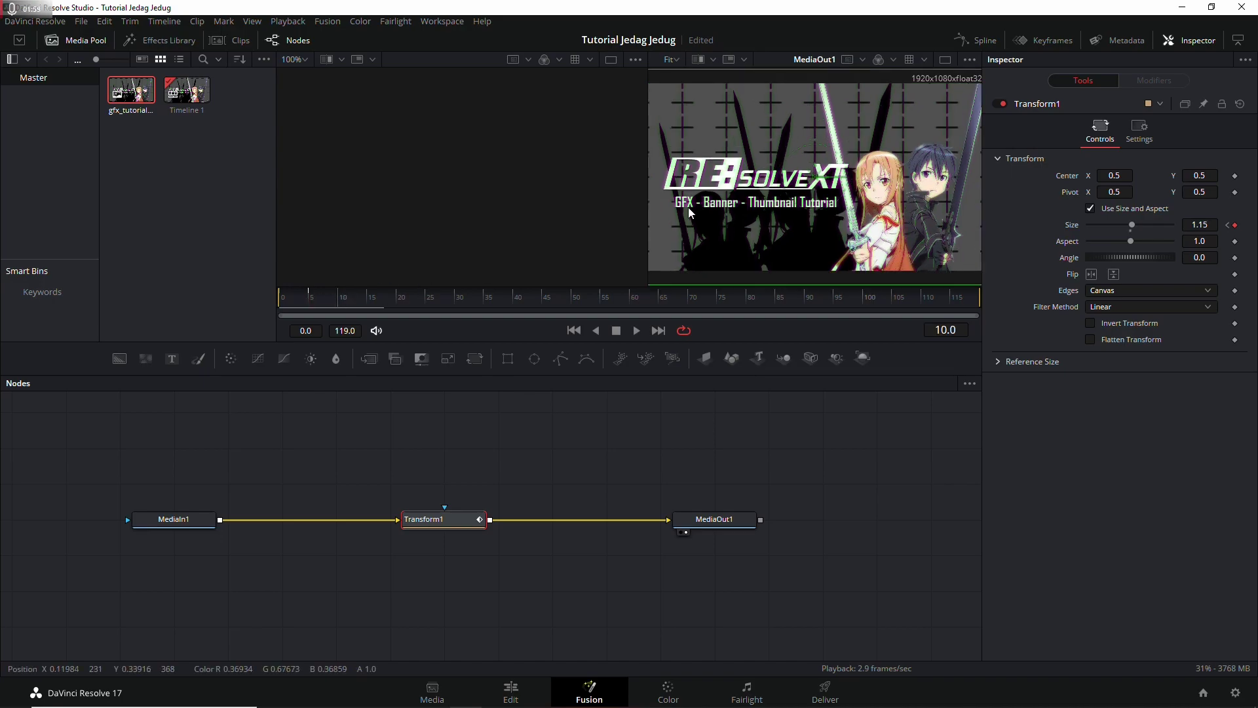
# - Display Transform1's Size curve fitted to the Spline editor and smooth all of its keyframes
pyautogui.click(977, 40)
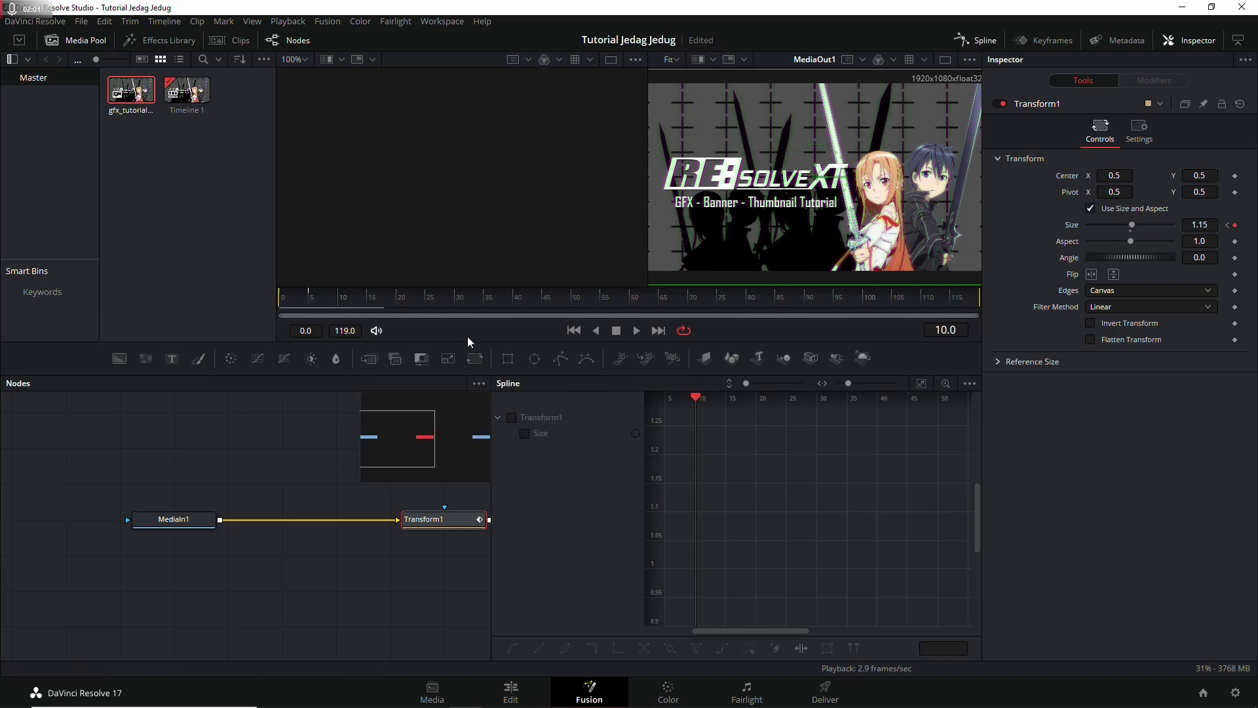
pyautogui.click(512, 417)
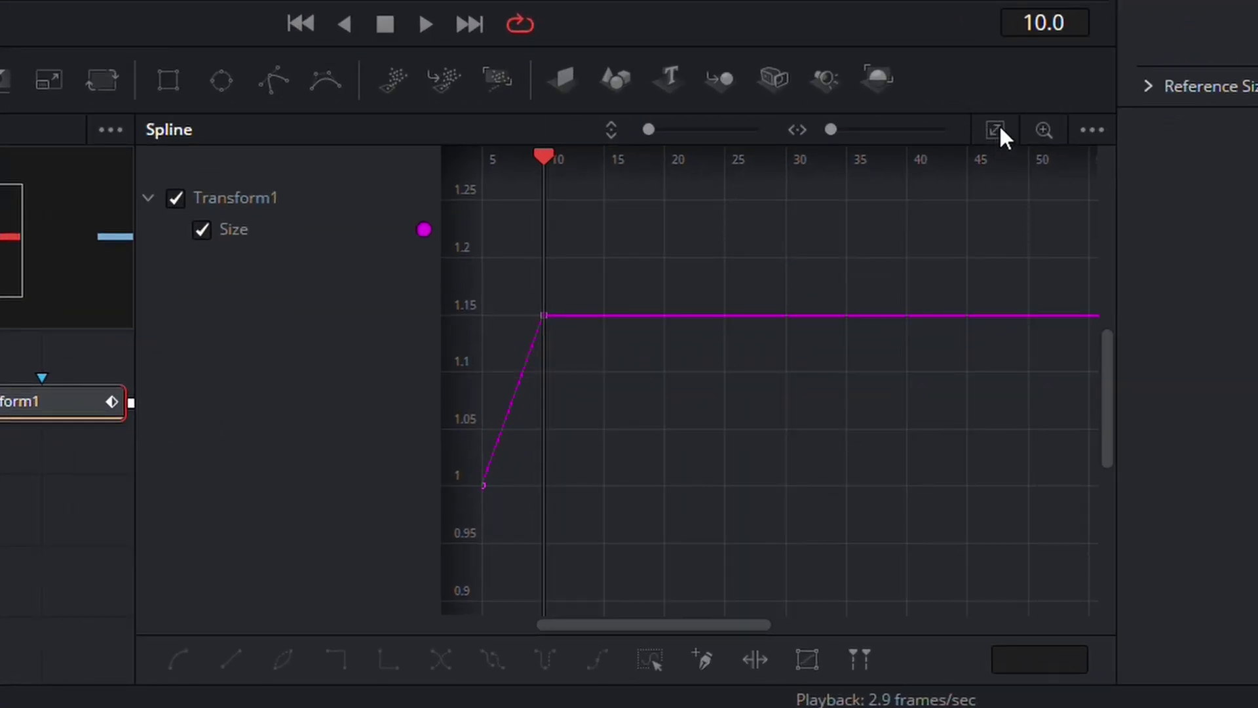
pyautogui.click(997, 130)
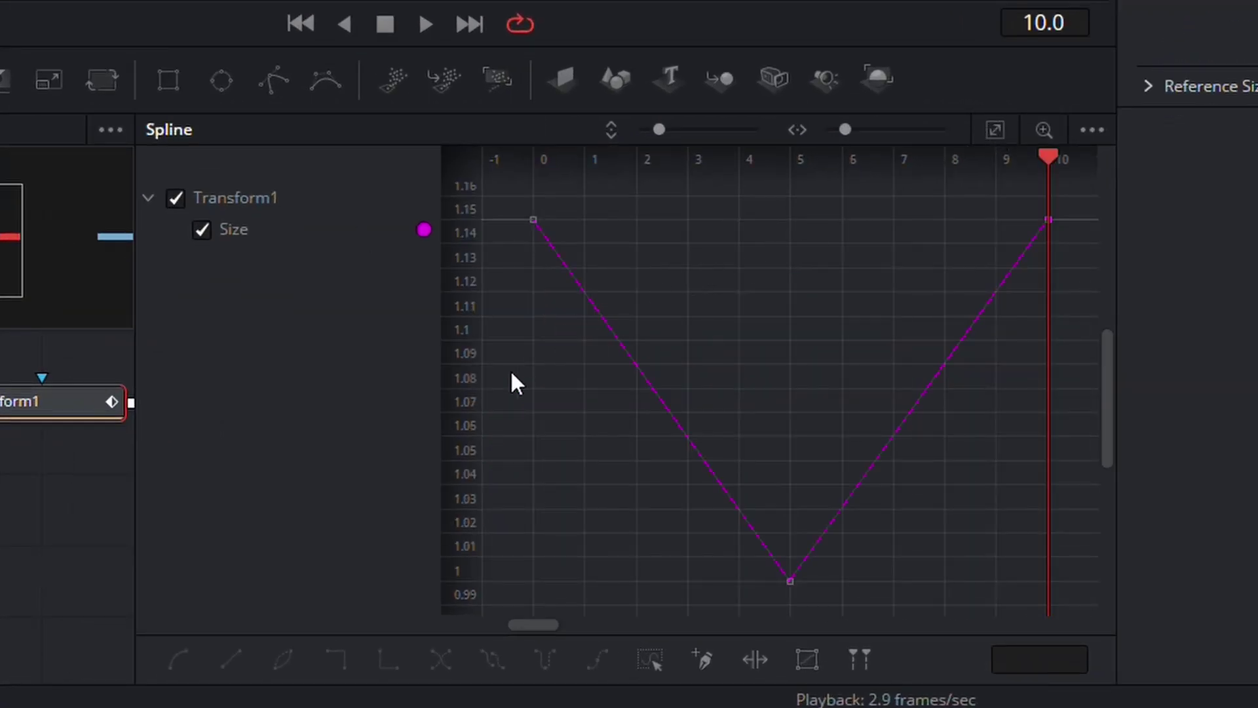
pyautogui.hotkey('ctrl', 'a')
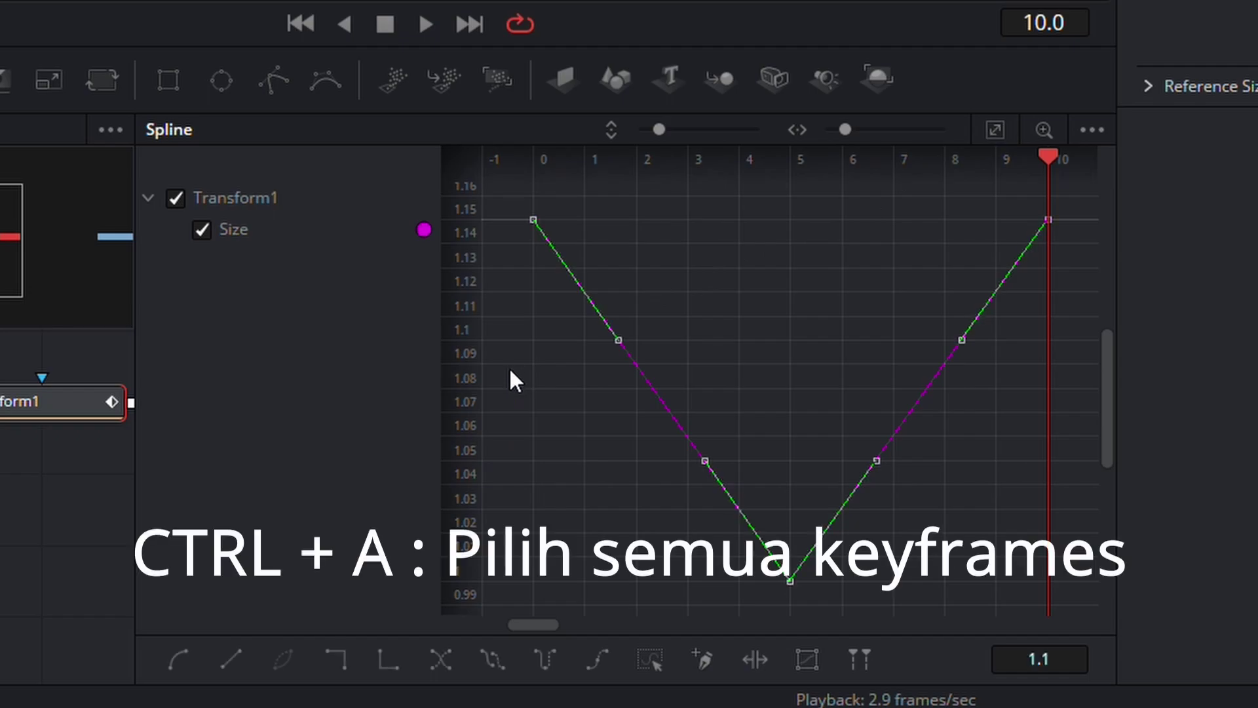
pyautogui.click(176, 663)
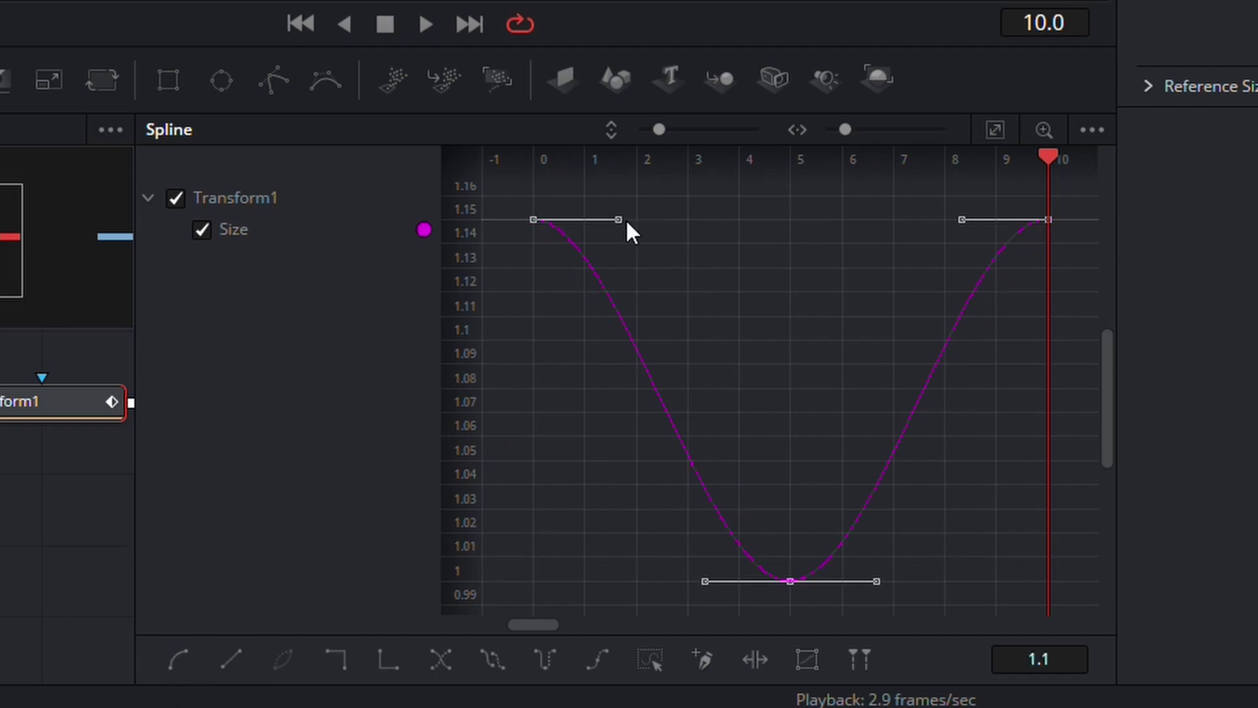
# - Stretch the frame 0 and 10 curve handles inward to about frames 4.4 and 5.6, and angle both frame 5 handles upward into a V
pyautogui.moveTo(619, 221); pyautogui.dragTo(748, 238)
pyautogui.moveTo(948, 224); pyautogui.dragTo(810, 245)
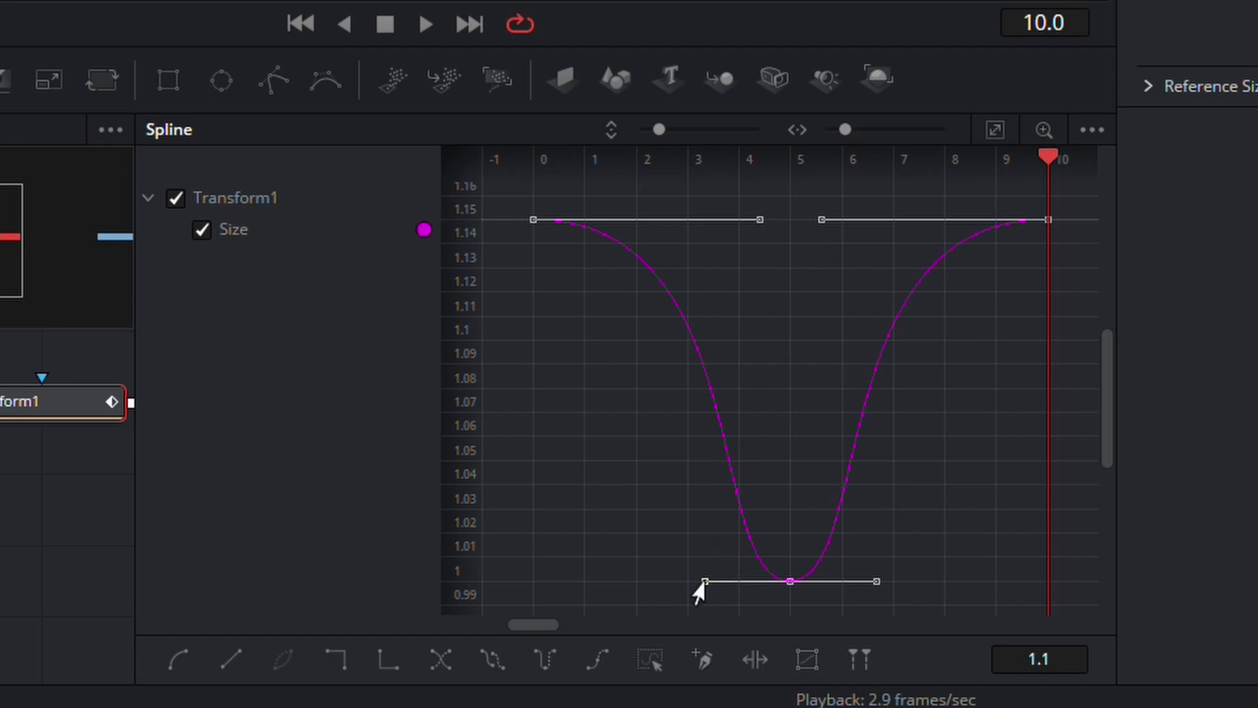
pyautogui.moveTo(696, 585); pyautogui.dragTo(784, 587)
pyautogui.moveTo(703, 582); pyautogui.dragTo(755, 532)
pyautogui.moveTo(877, 583); pyautogui.dragTo(820, 534)
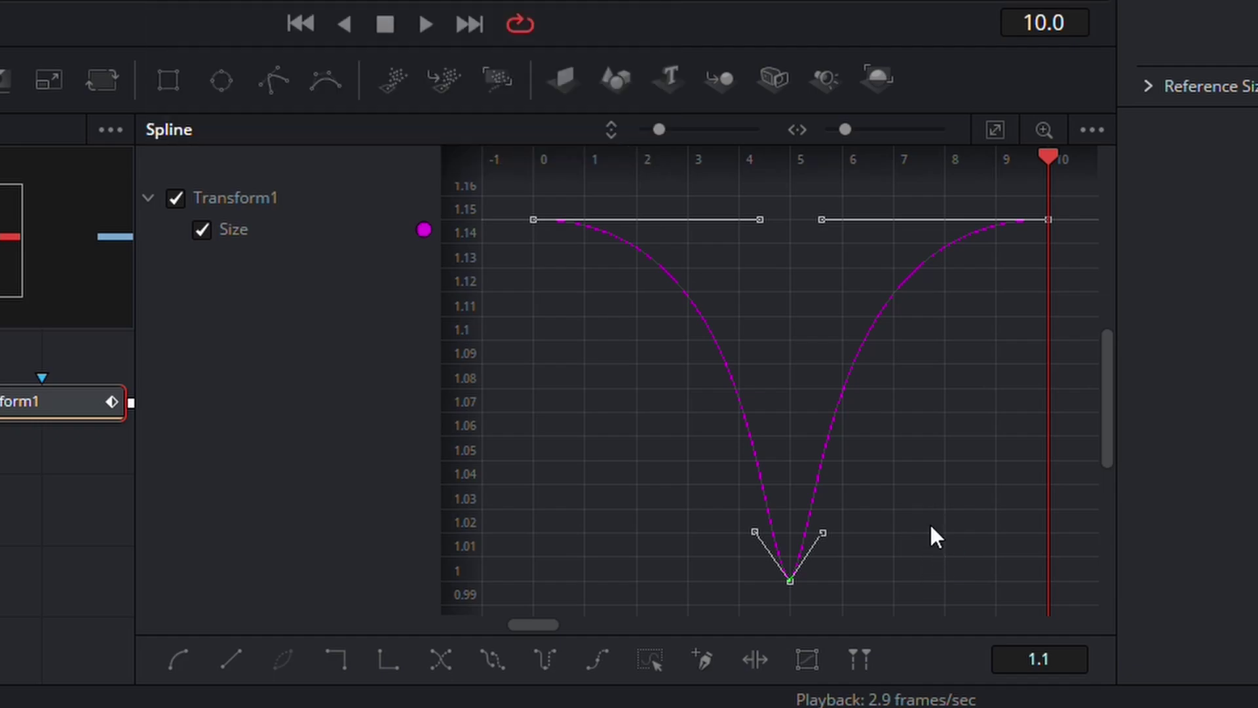
# - Preview the eased zoom animation from frame 0
pyautogui.click(281, 297)
pyautogui.press('space')
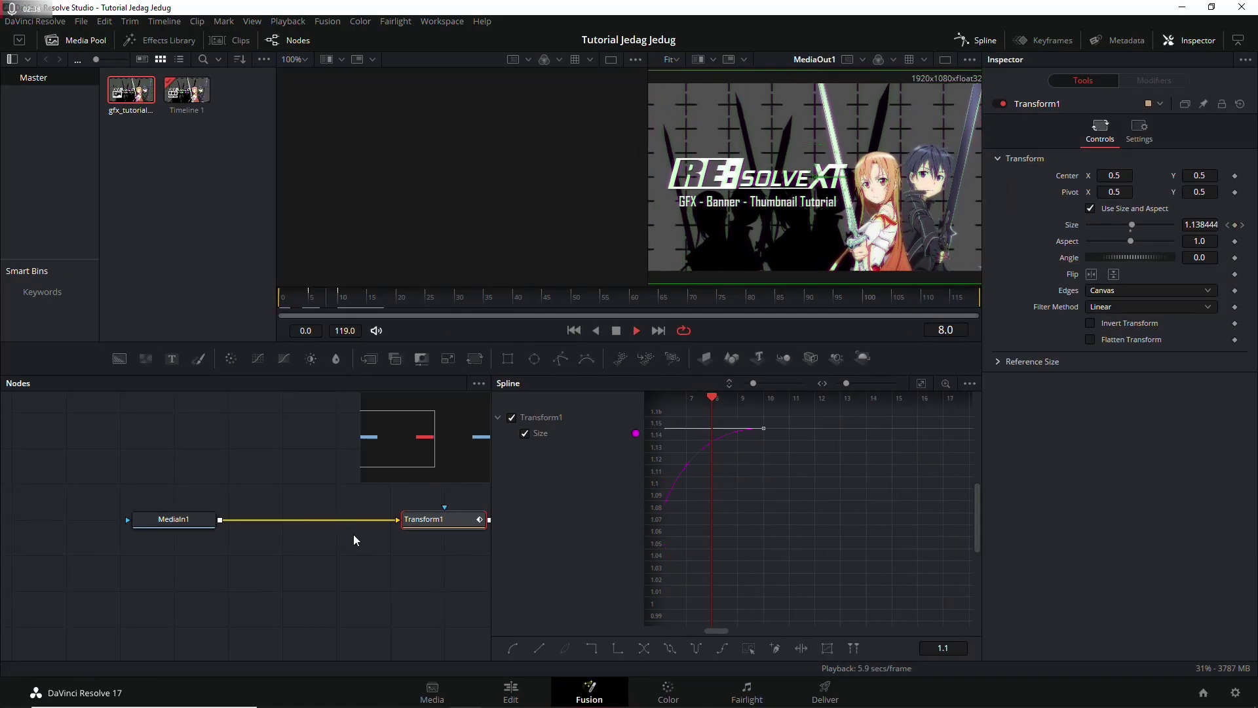
pyautogui.press('space')
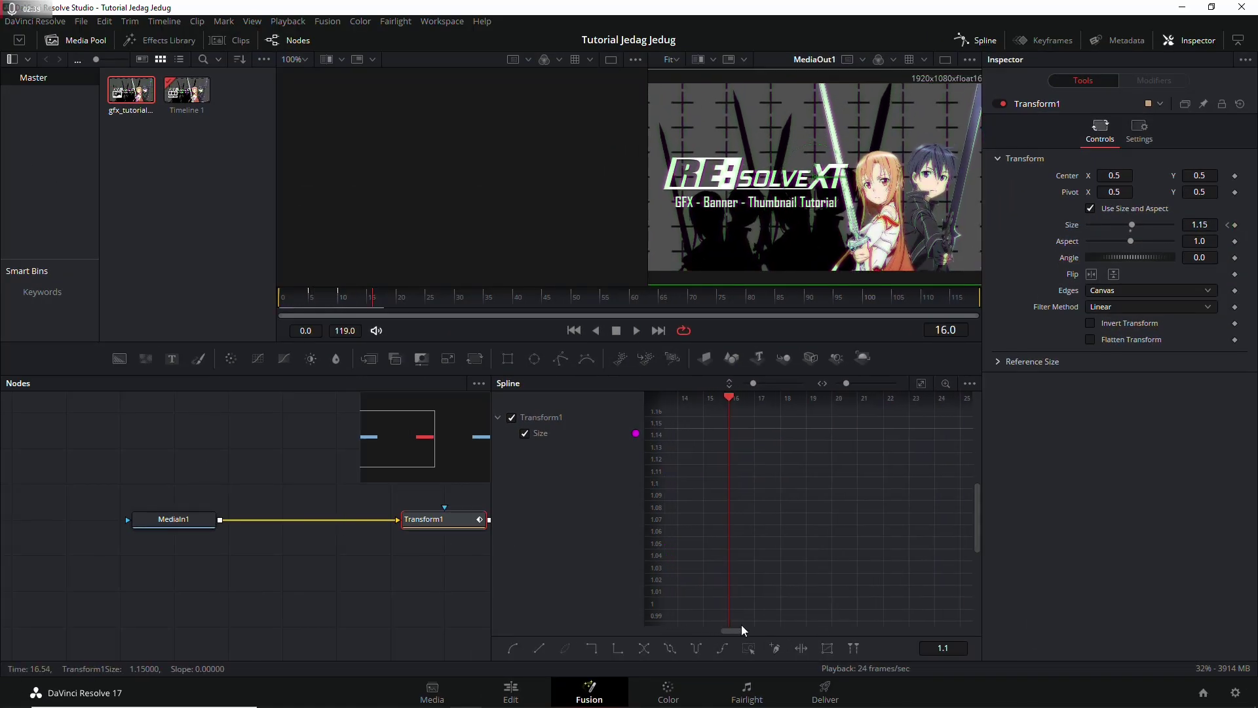
# - Return to frame 0 and set the Transform1 Size curve to loop
pyautogui.moveTo(722, 631); pyautogui.dragTo(706, 631)
pyautogui.click(283, 297)
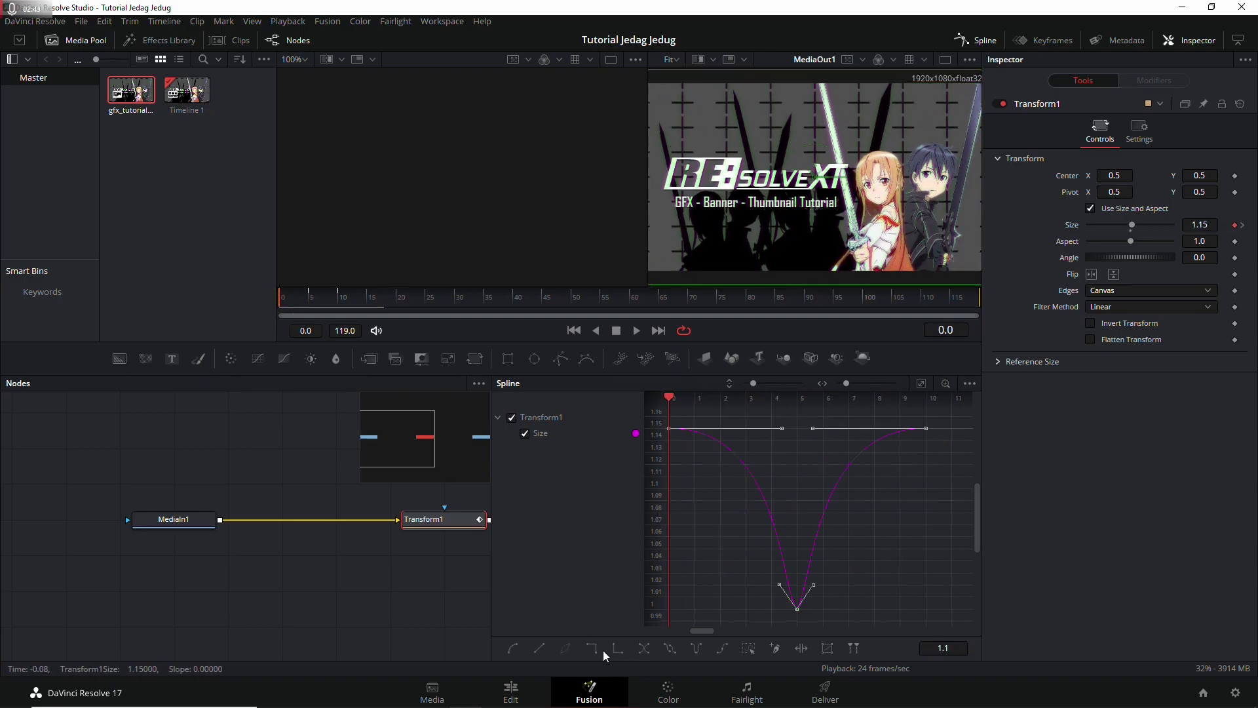
pyautogui.click(669, 649)
# - Play the looped zoom animation from frame 0 and examine how the Size curve repeats past frame 10
pyautogui.press('space')
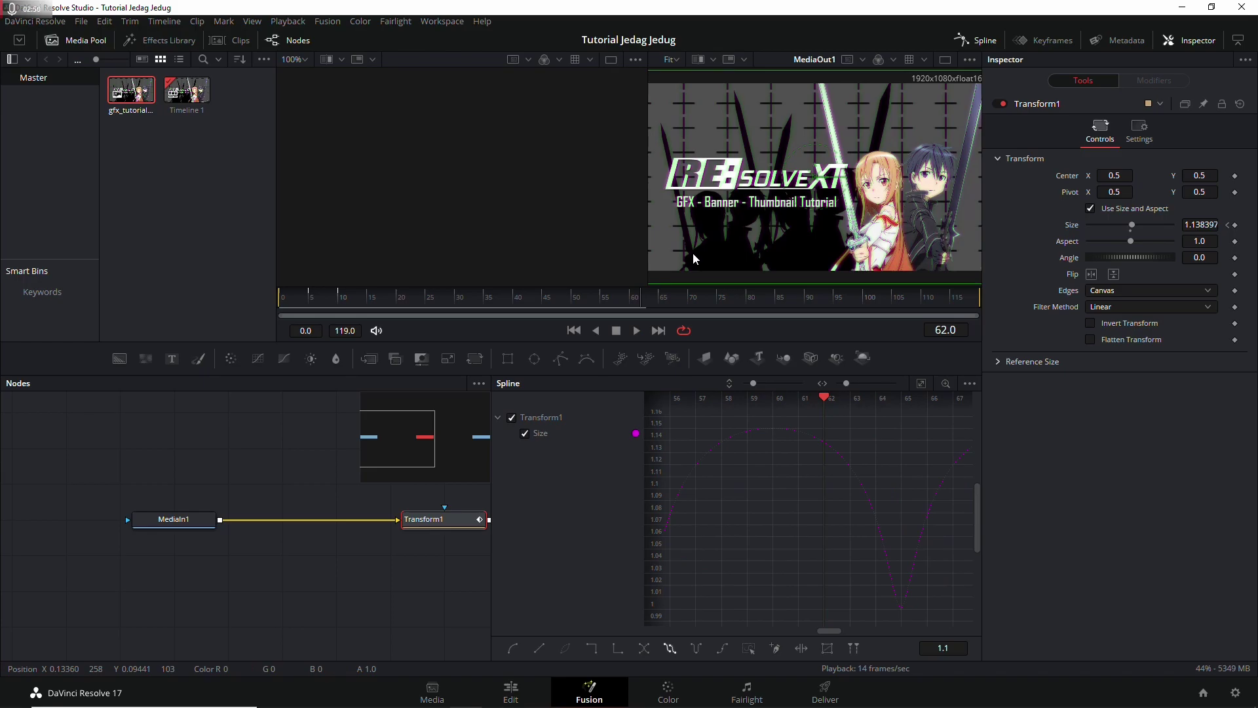
pyautogui.click(291, 301)
pyautogui.moveTo(289, 303)
pyautogui.mouseDown()
pyautogui.moveTo(343, 302)
pyautogui.moveTo(279, 305)
pyautogui.mouseUp()
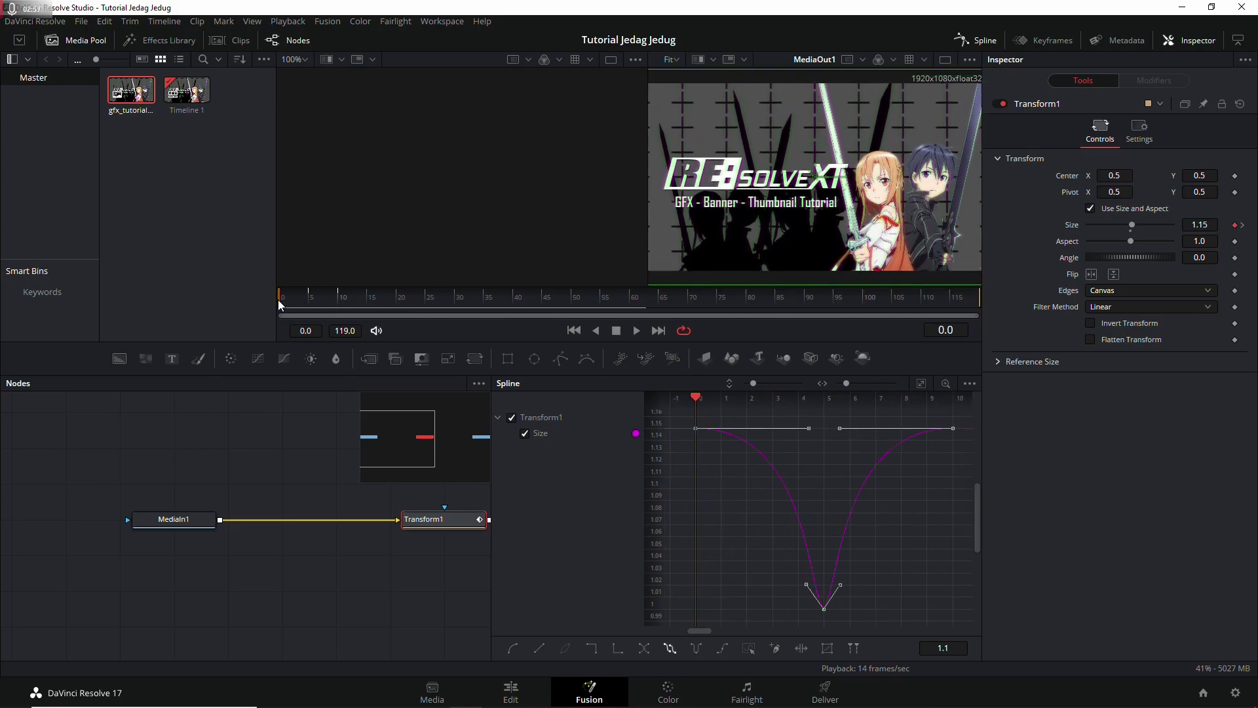
pyautogui.press('space')
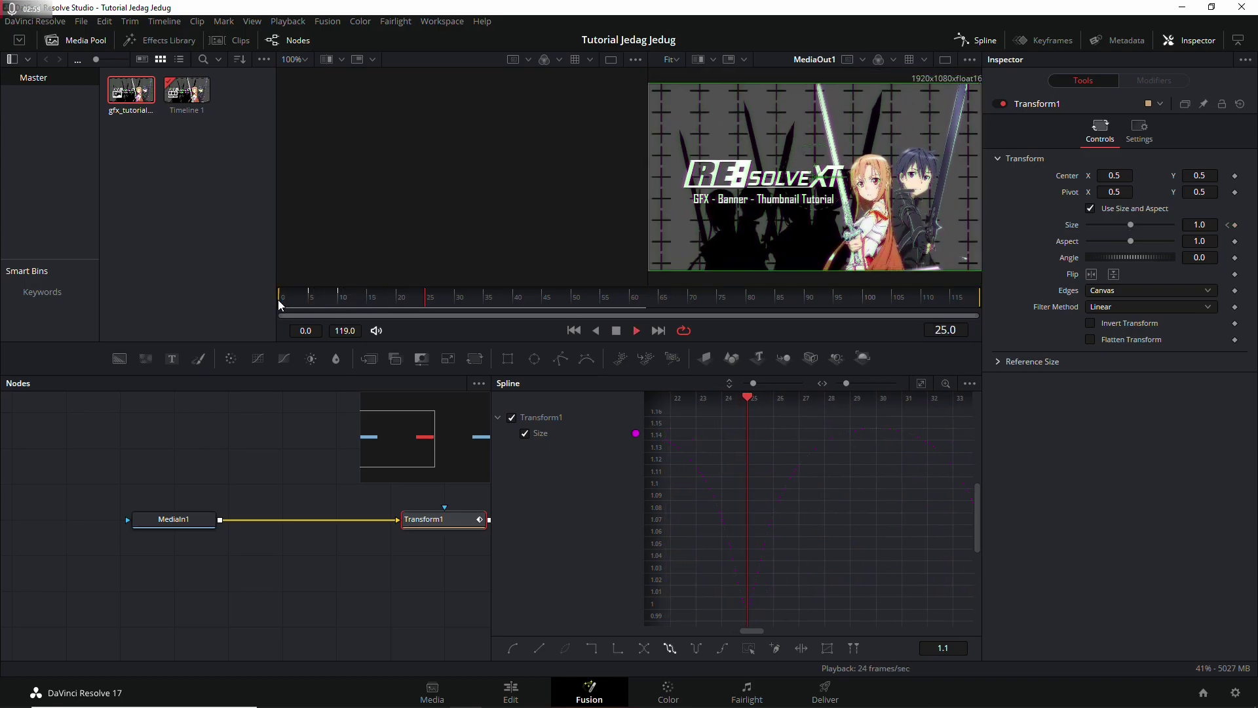
pyautogui.press('space')
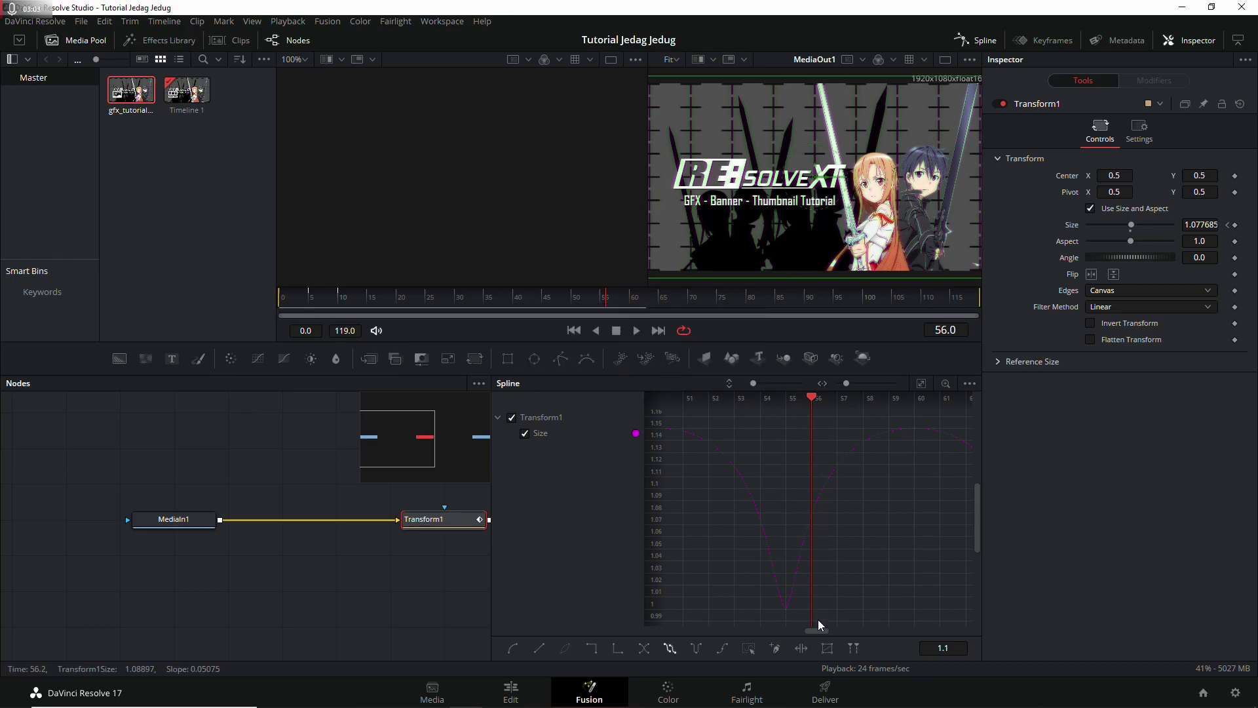
pyautogui.moveTo(819, 630); pyautogui.dragTo(706, 628)
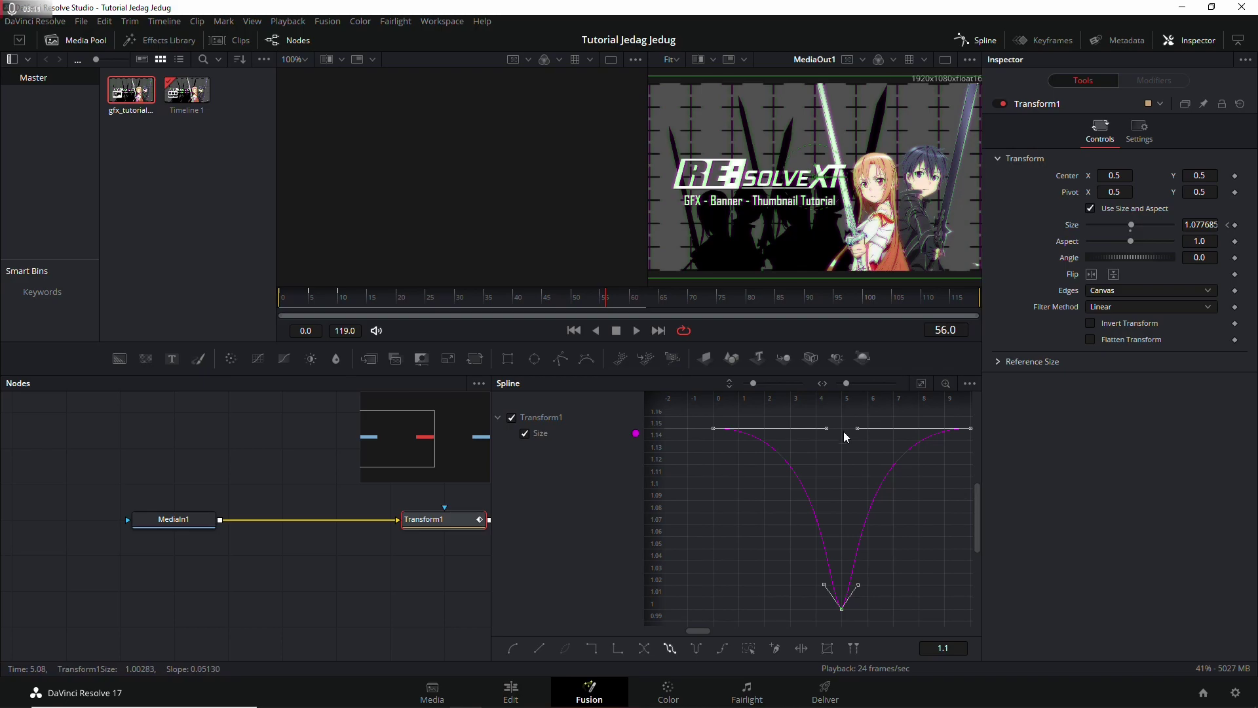
pyautogui.moveTo(699, 630); pyautogui.dragTo(708, 631)
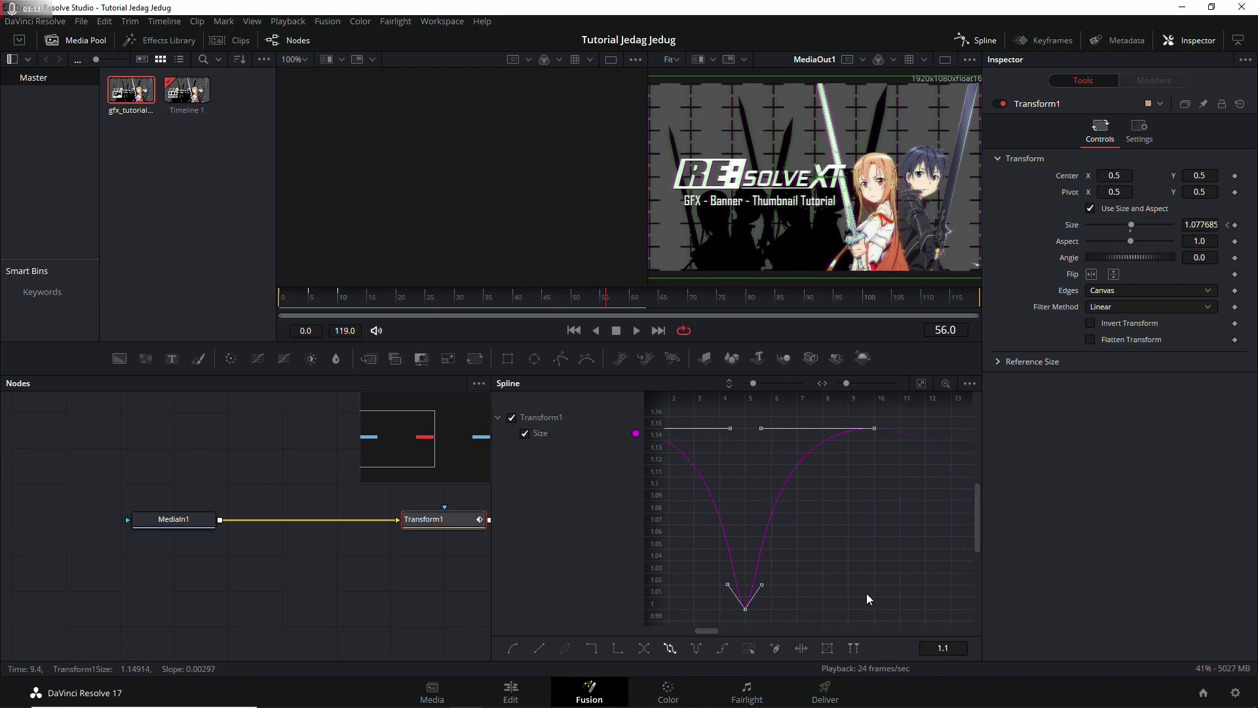
# - Turn off looping on the Size curve and add Transform1 Size keyframes at frames 15, 20, 25 and 30
pyautogui.click(669, 649)
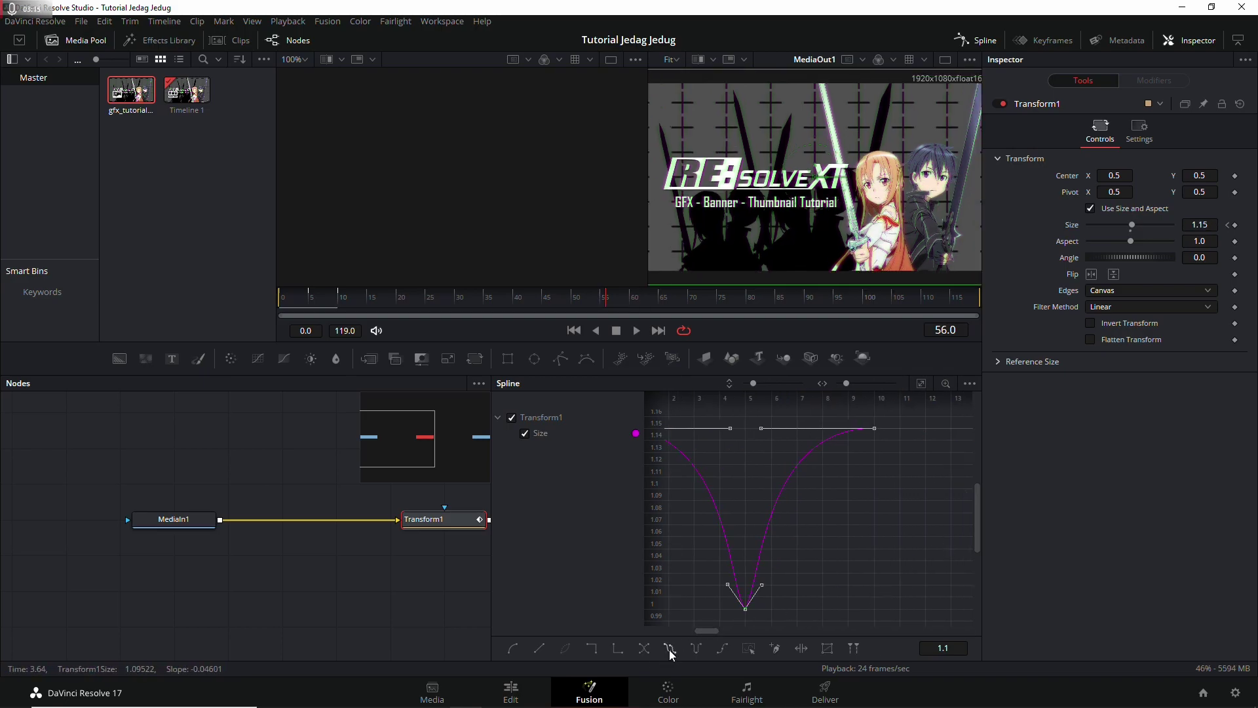
pyautogui.moveTo(339, 300); pyautogui.dragTo(367, 298)
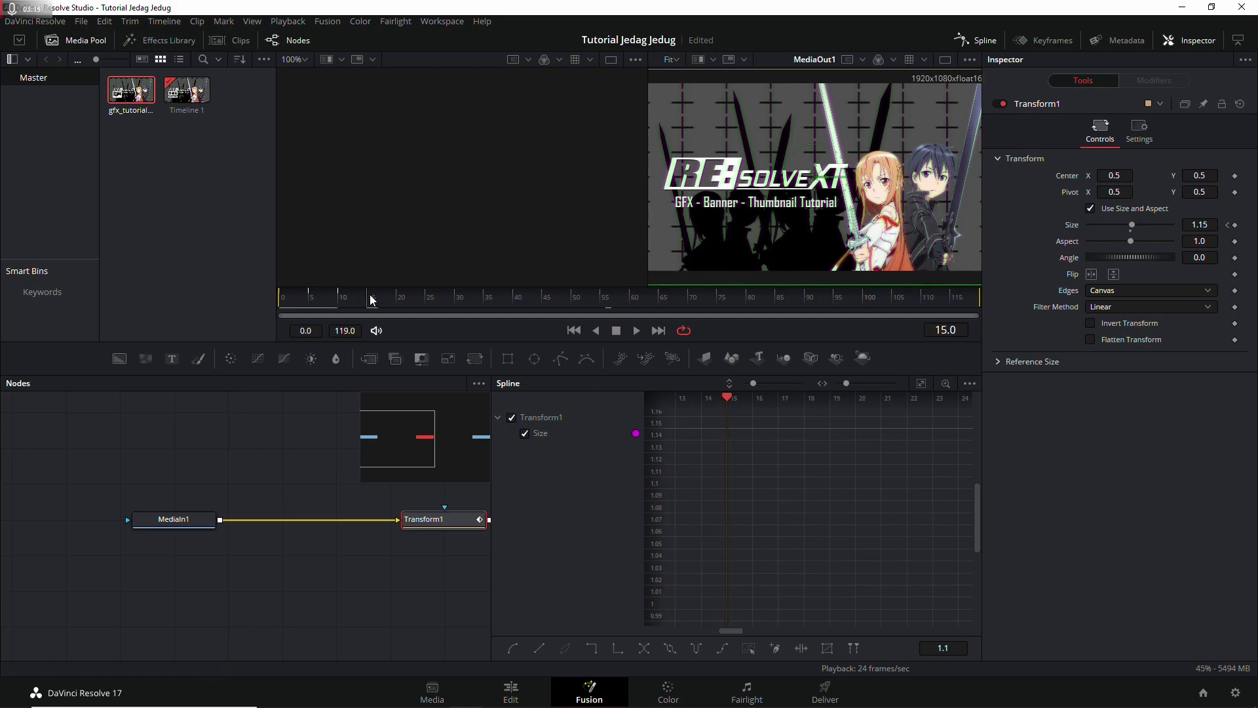
pyautogui.click(1235, 224)
pyautogui.click(402, 299)
pyautogui.click(426, 299)
pyautogui.click(459, 300)
pyautogui.click(1235, 224)
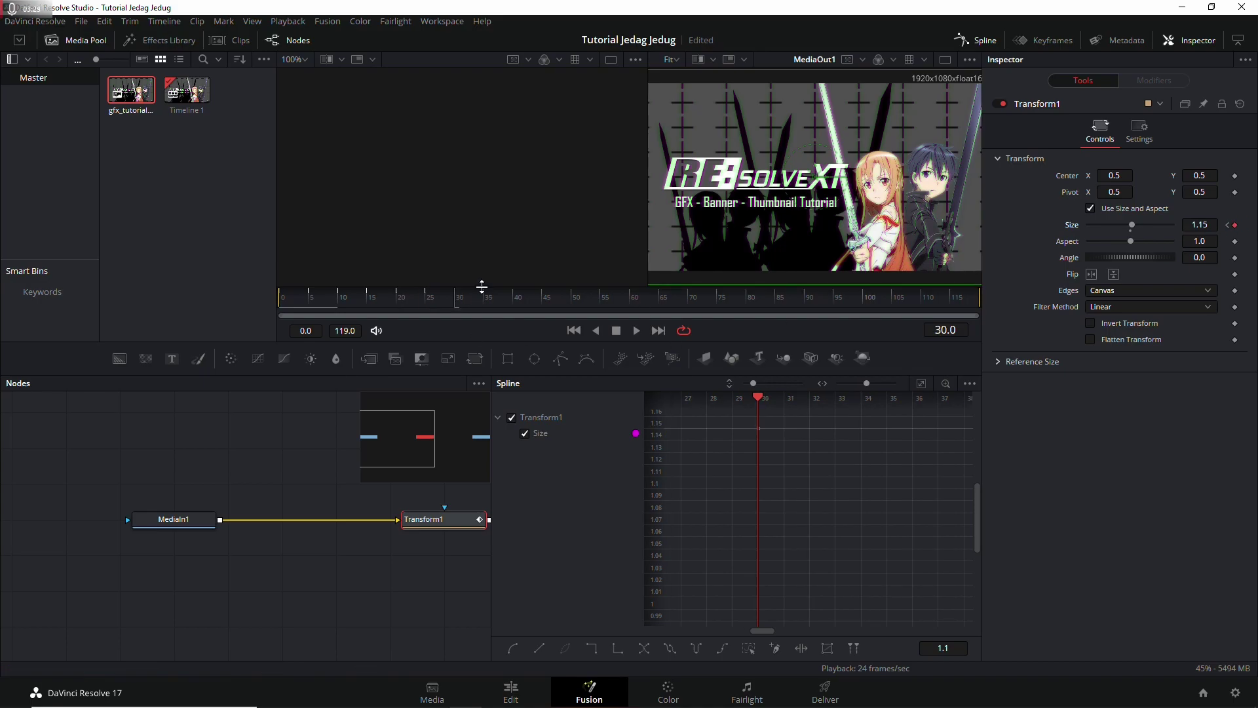
# - Set the Transform1 Size to 1.0 at frames 15 and 25
pyautogui.click(311, 299)
pyautogui.click(368, 297)
pyautogui.click(1207, 224)
pyautogui.write('1')
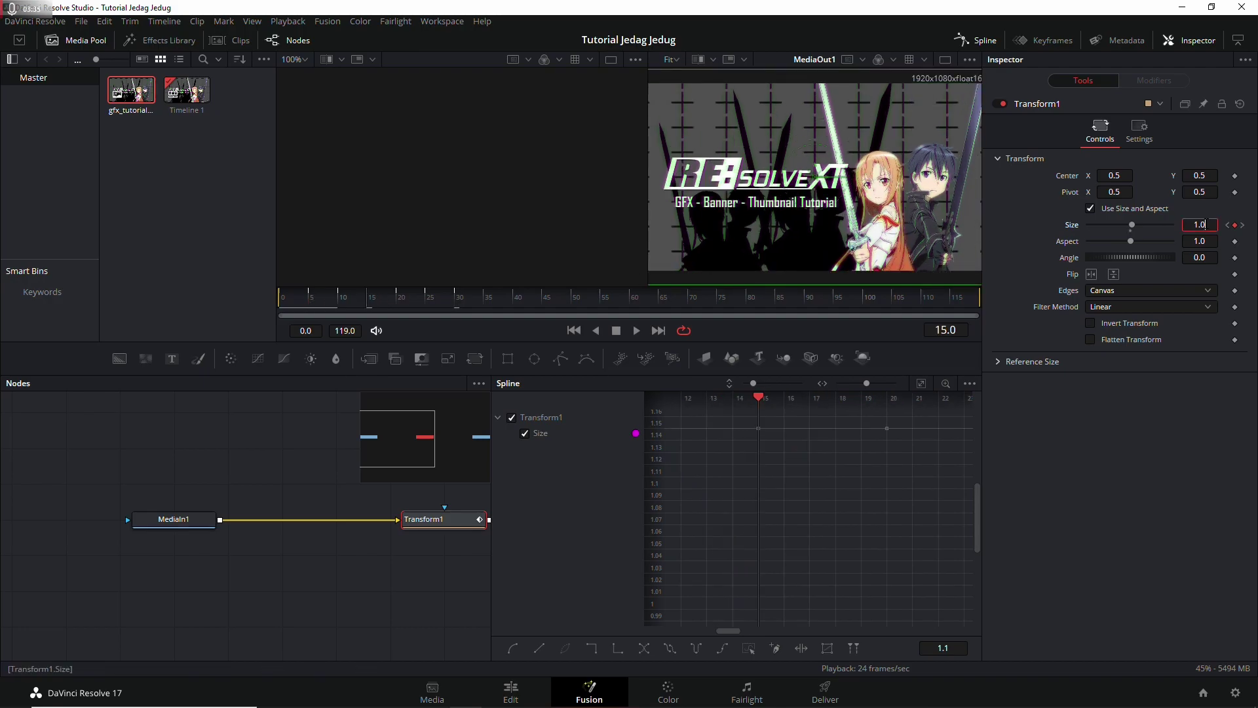
pyautogui.press('Tab')
pyautogui.click(430, 301)
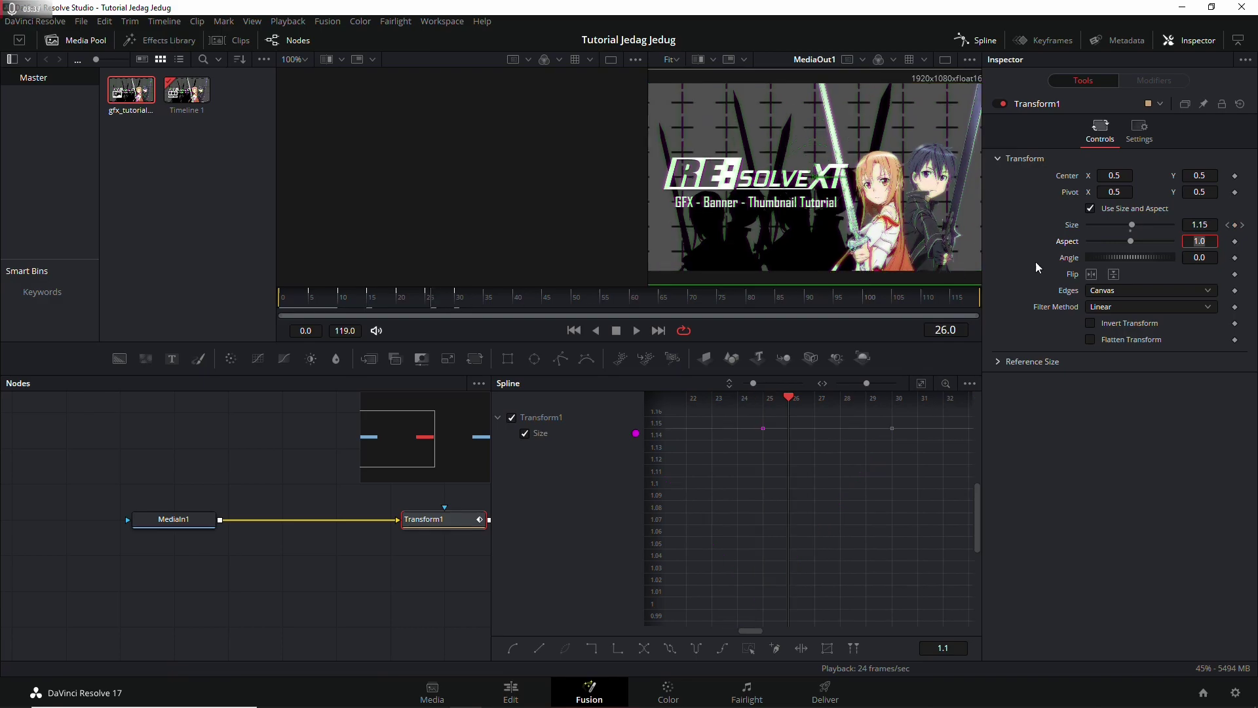
pyautogui.click(1200, 225)
pyautogui.write('1.0')
pyautogui.press('Tab')
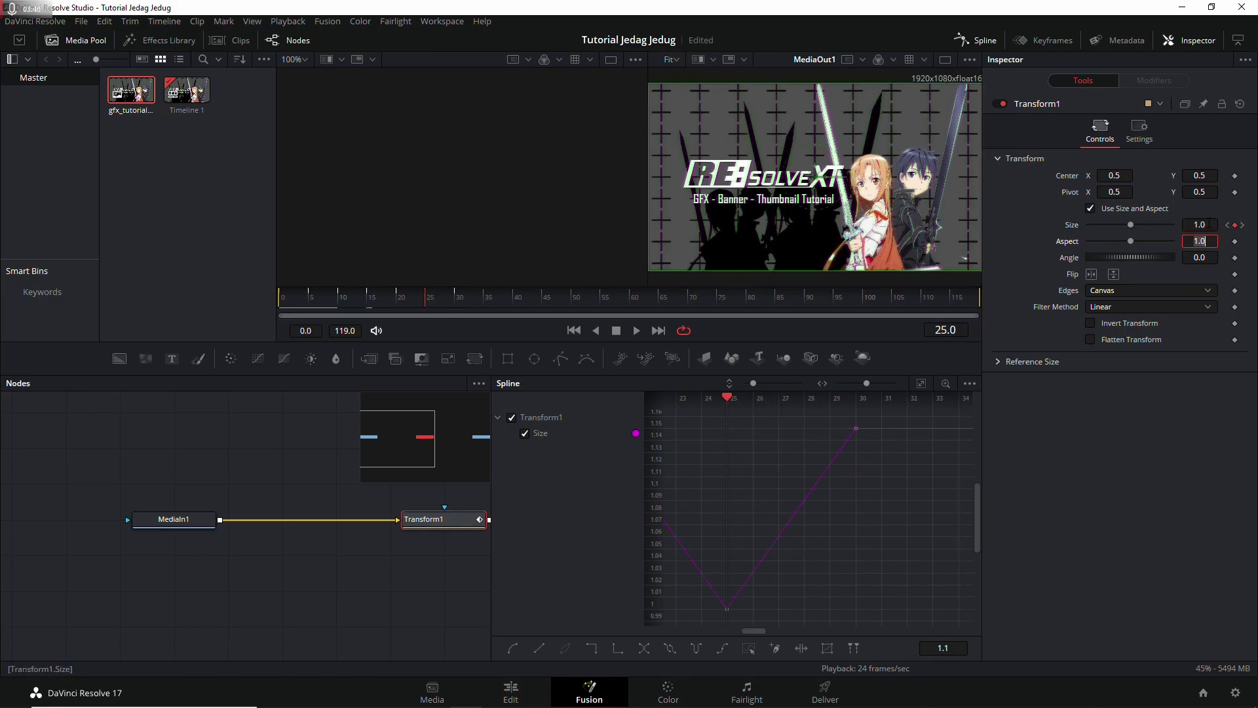
# - Smooth the Size curve's keyframes from frame 10 to frame 30
pyautogui.click(922, 383)
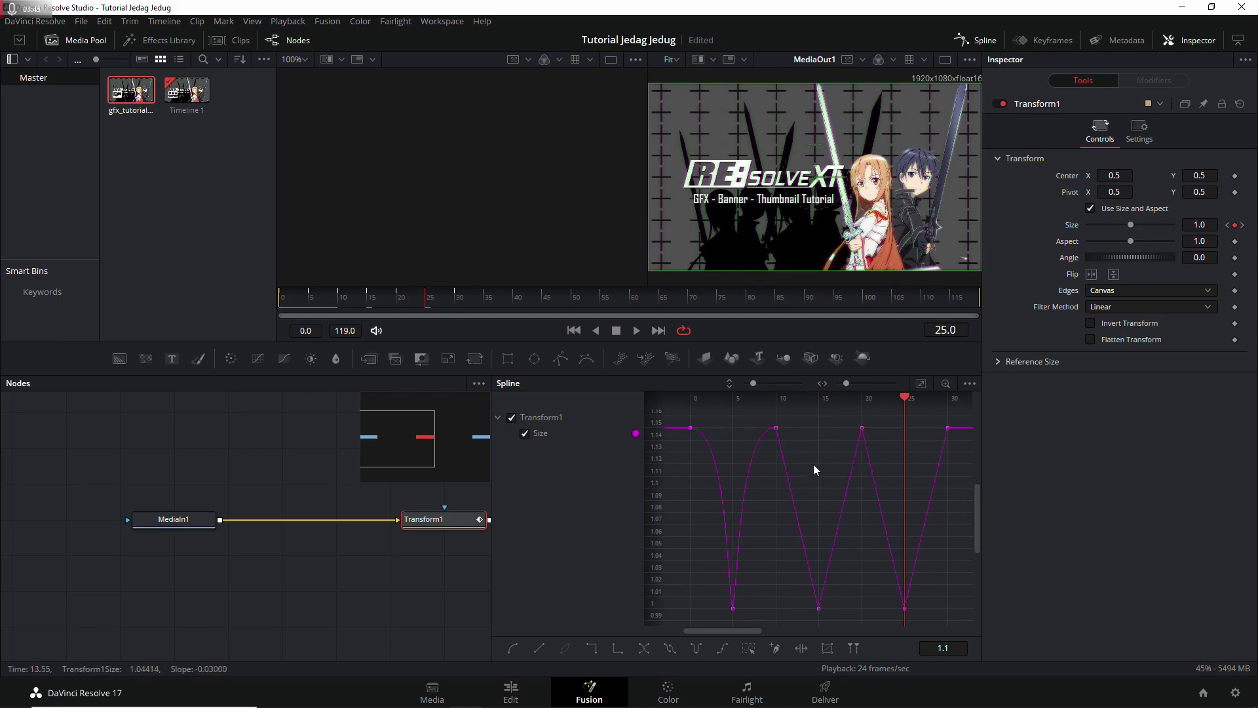
pyautogui.moveTo(763, 415); pyautogui.dragTo(961, 622)
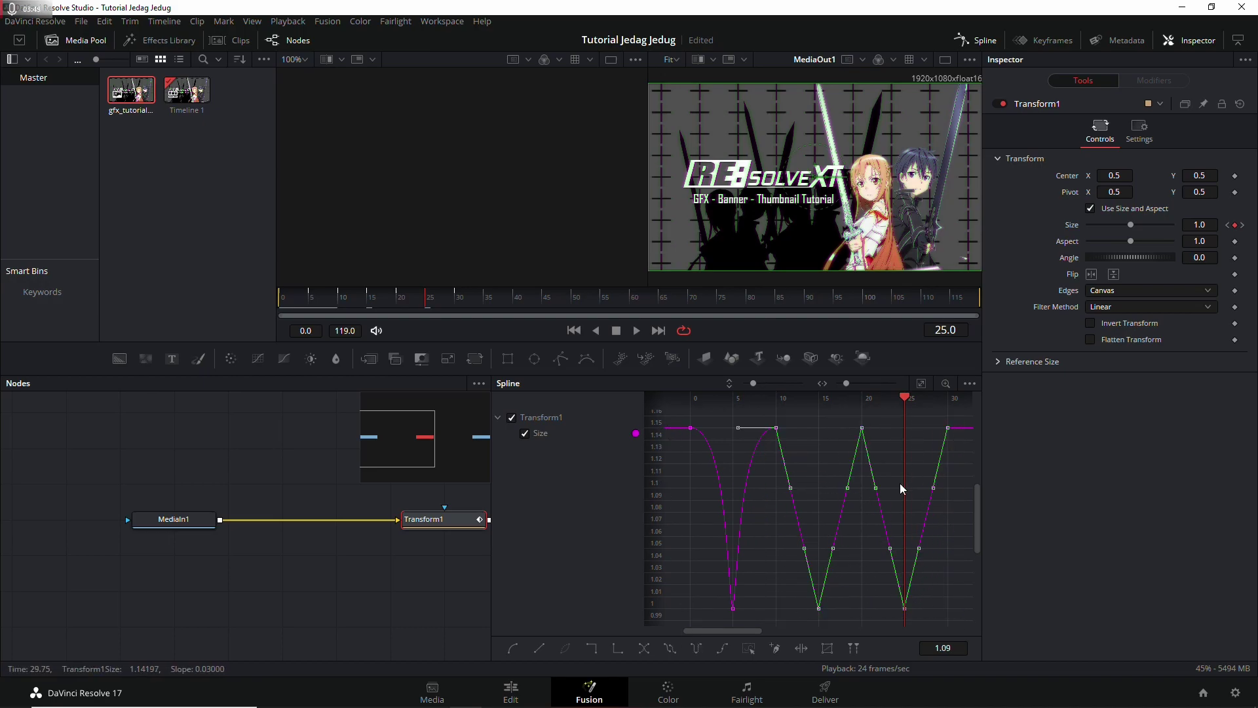
pyautogui.click(513, 648)
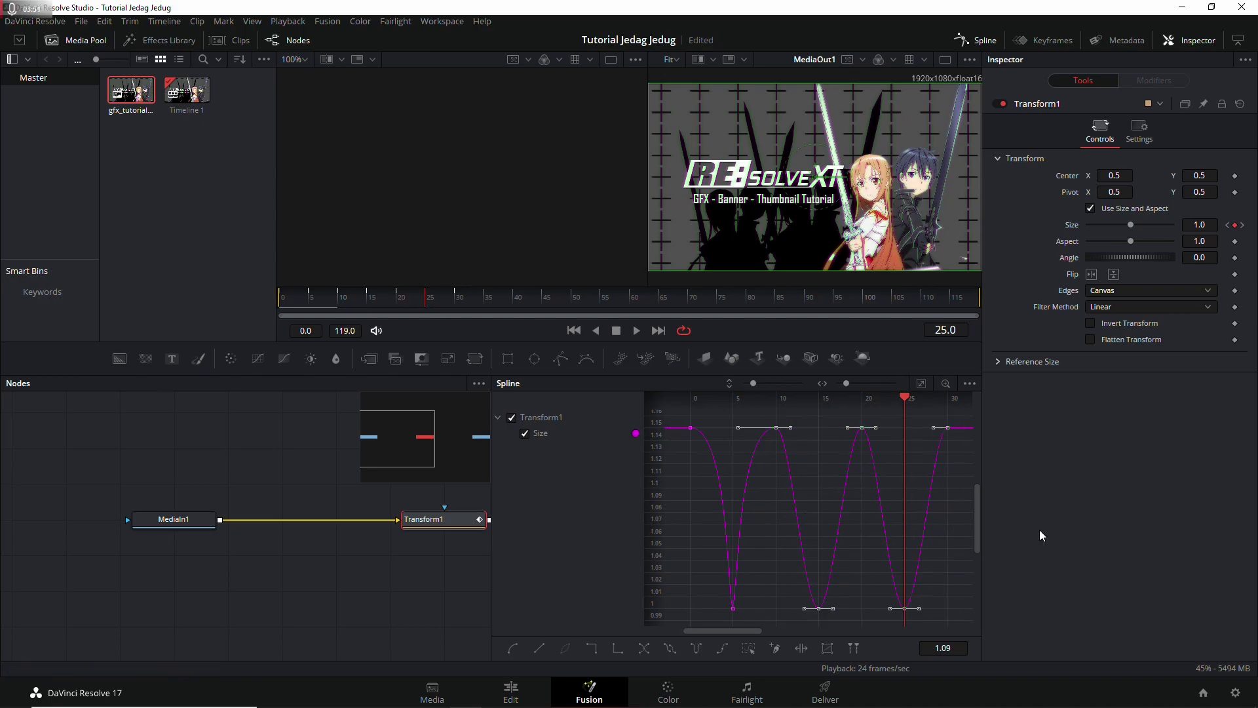
# - Stretch the frame 10 outgoing and frame 20 incoming curve handles toward frame 15, to about frames 14.5 and 15.4
pyautogui.scroll(3, 801, 458)
pyautogui.scroll(-2, 801, 458)
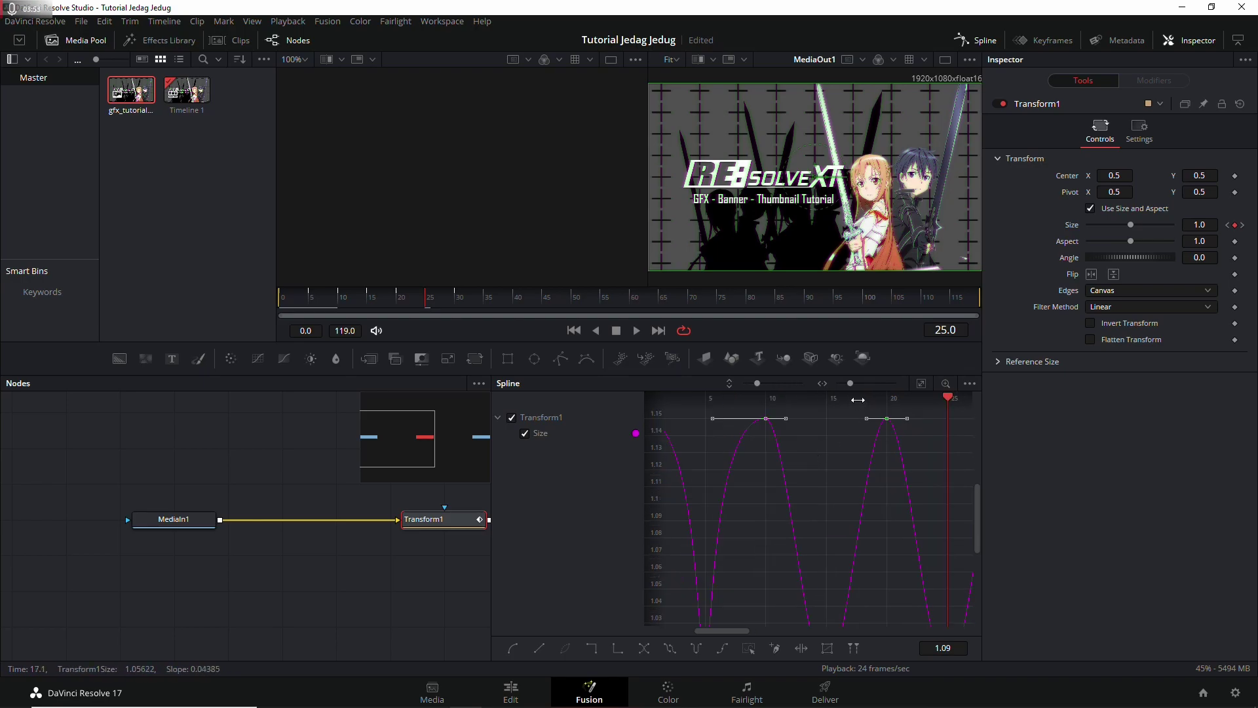
pyautogui.moveTo(757, 382); pyautogui.dragTo(750, 383)
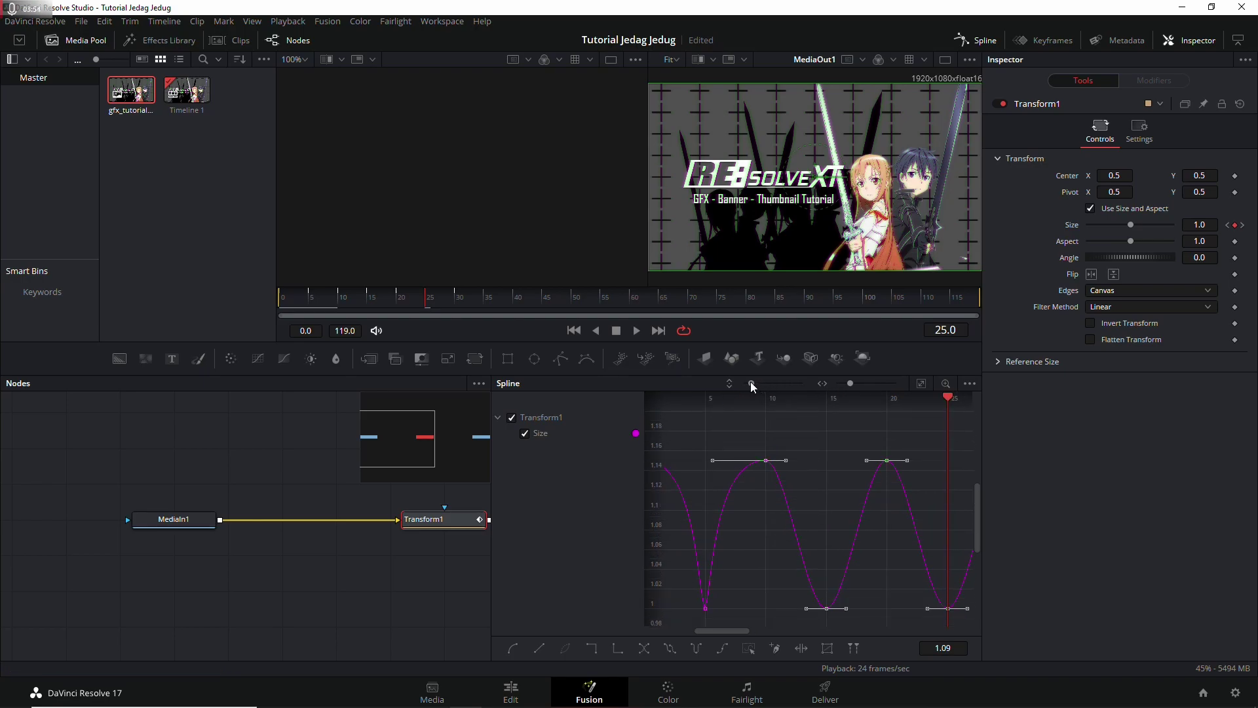
pyautogui.moveTo(851, 385); pyautogui.dragTo(858, 386)
pyautogui.moveTo(765, 462); pyautogui.dragTo(816, 465)
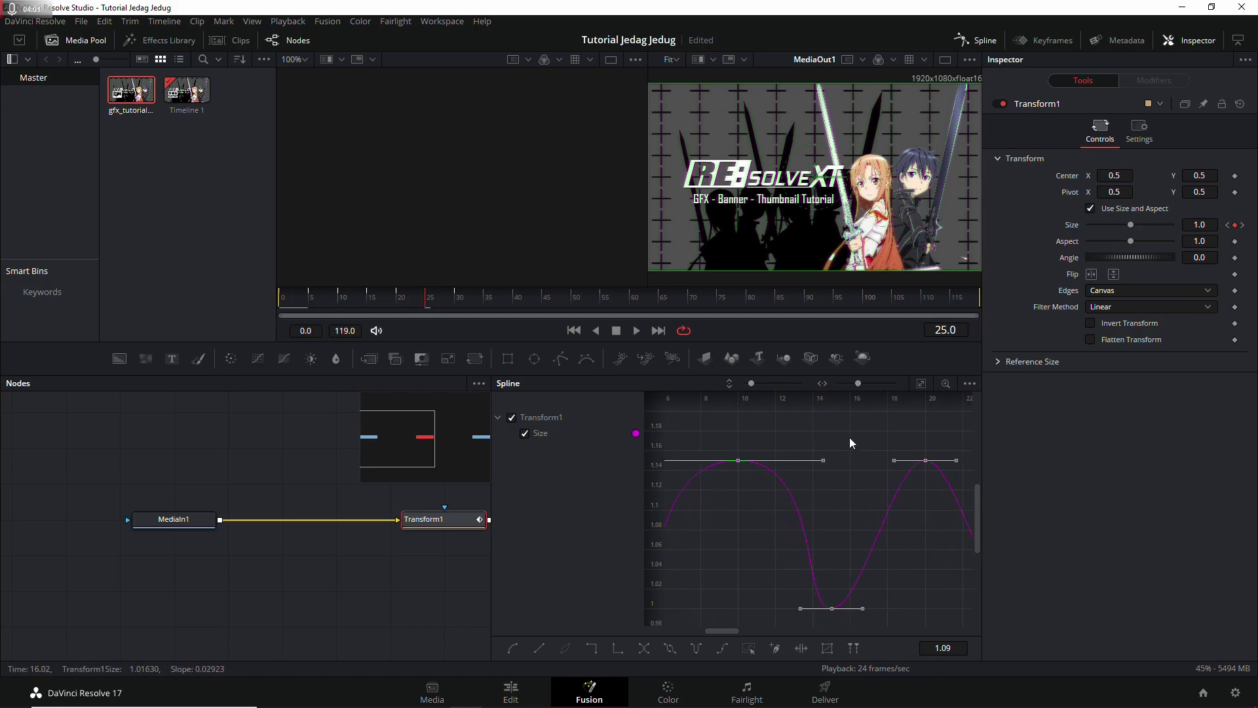
pyautogui.click(342, 302)
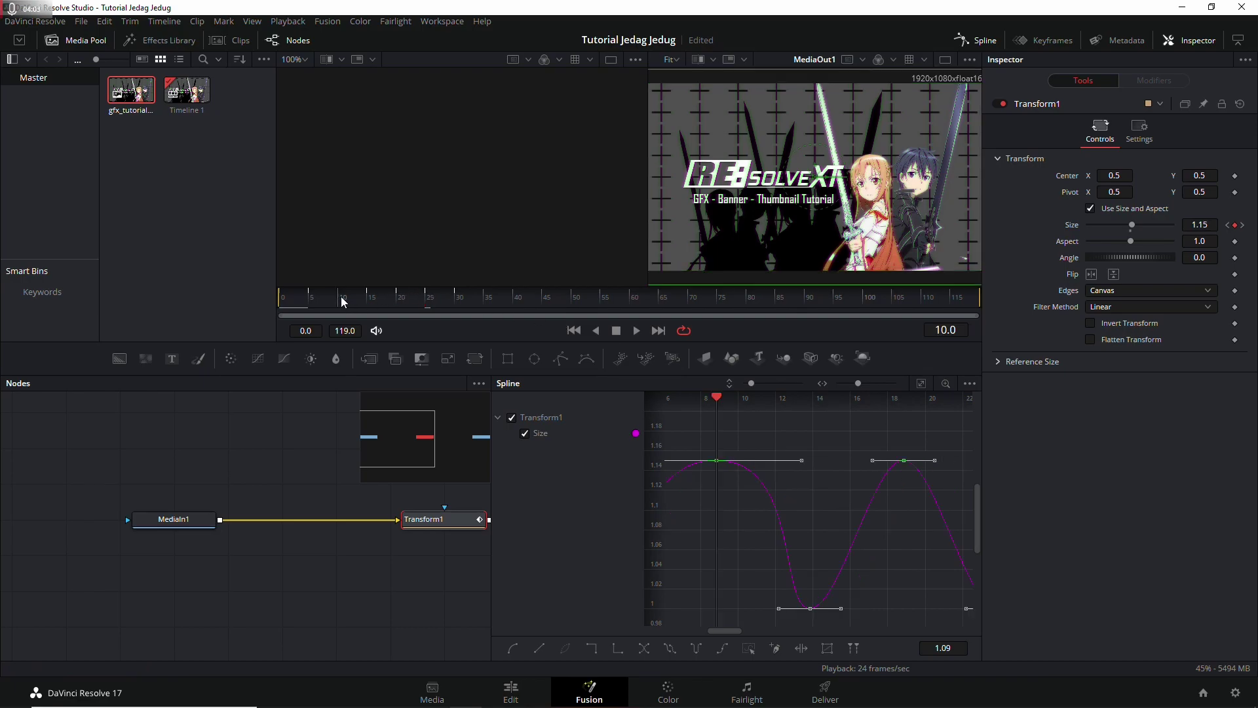
pyautogui.click(373, 301)
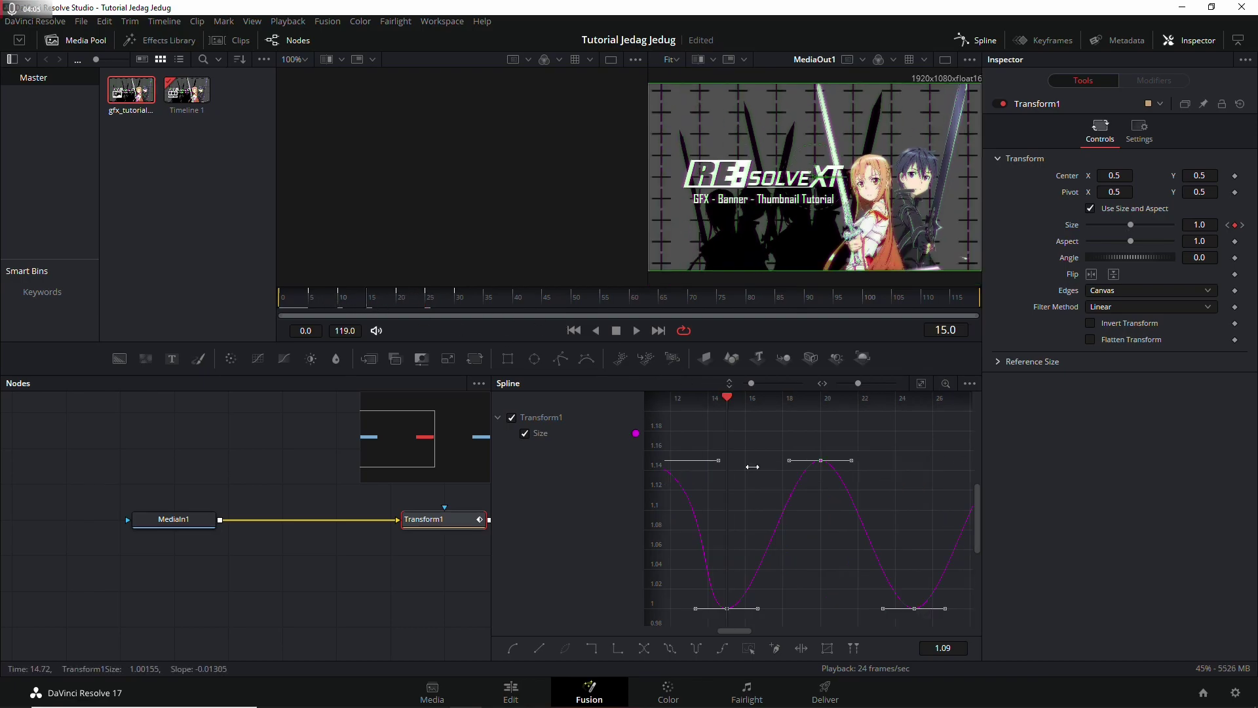
pyautogui.scroll(2, 828, 493)
pyautogui.scroll(-2, 772, 484)
pyautogui.moveTo(793, 452)
pyautogui.mouseDown()
pyautogui.moveTo(824, 448)
pyautogui.moveTo(830, 461)
pyautogui.moveTo(797, 467)
pyautogui.mouseUp()
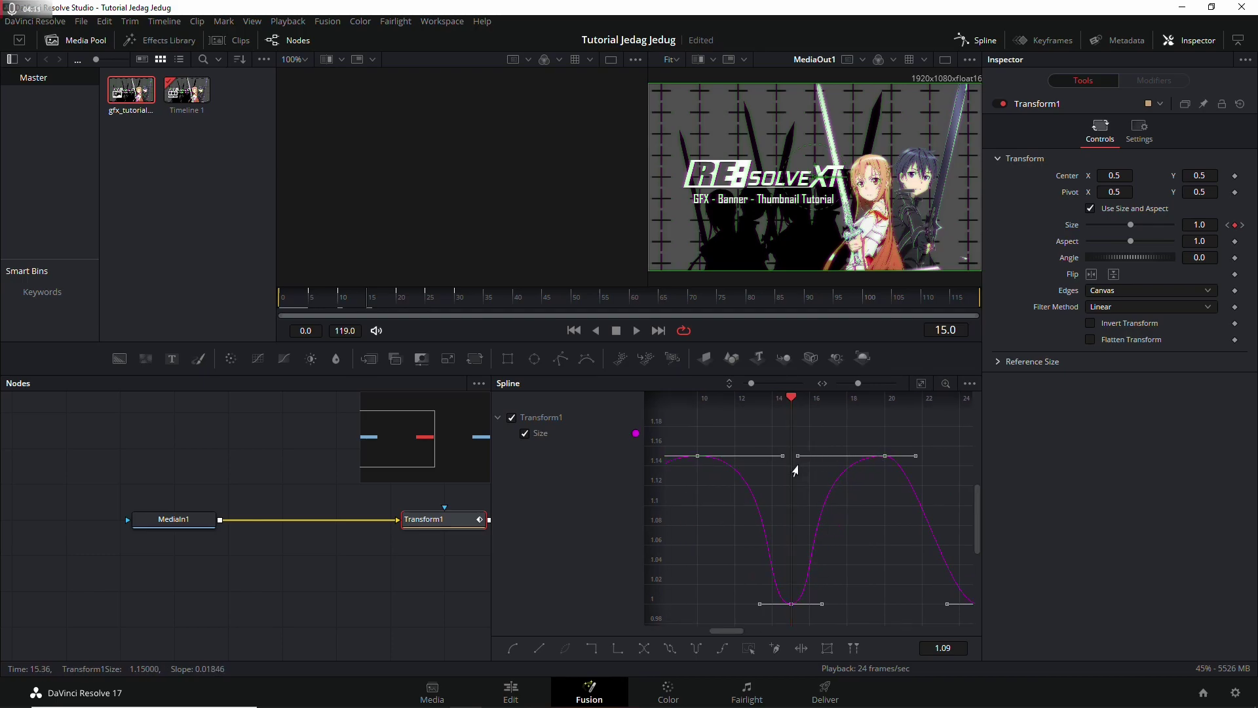
# - Shorten both frame 15 curve handles and angle them upward into a V
pyautogui.moveTo(760, 603); pyautogui.dragTo(765, 603)
pyautogui.moveTo(761, 605); pyautogui.dragTo(772, 583)
pyautogui.moveTo(821, 603); pyautogui.dragTo(804, 586)
# - Stretch the frame 20 outgoing and frame 30 incoming handles to about frames 24.2 and 25.6, and angle both frame 25 handles into a V
pyautogui.moveTo(883, 589); pyautogui.dragTo(819, 582)
pyautogui.moveTo(919, 491)
pyautogui.mouseDown()
pyautogui.moveTo(897, 492)
pyautogui.moveTo(914, 479)
pyautogui.moveTo(899, 477)
pyautogui.moveTo(933, 474)
pyautogui.mouseUp()
pyautogui.moveTo(765, 535); pyautogui.dragTo(731, 538)
pyautogui.moveTo(799, 460); pyautogui.dragTo(833, 466)
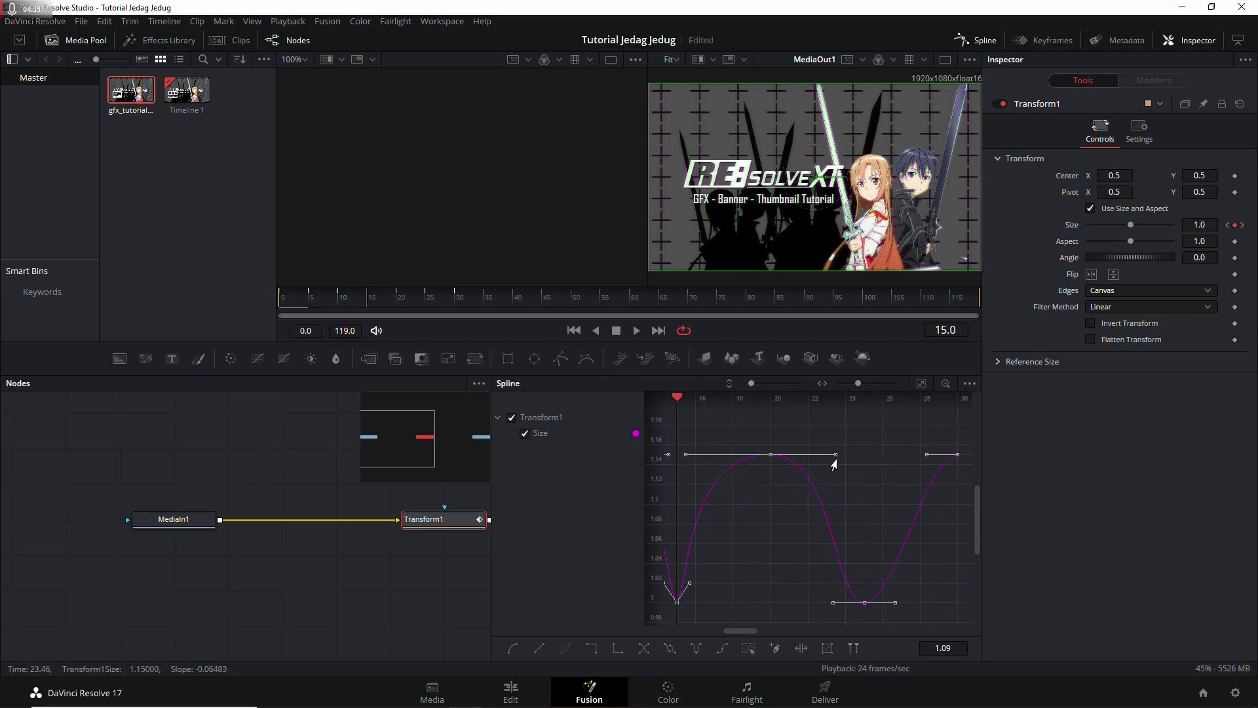
pyautogui.click(426, 297)
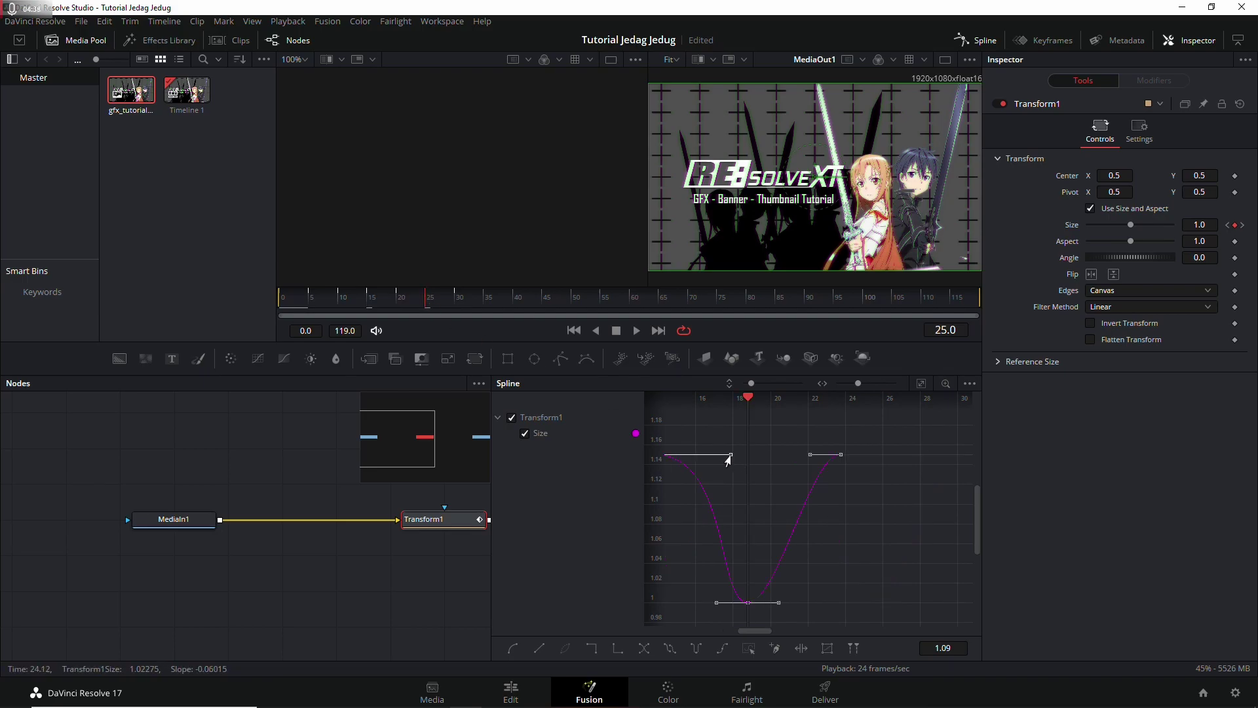
pyautogui.moveTo(810, 455); pyautogui.dragTo(760, 455)
pyautogui.moveTo(713, 605); pyautogui.dragTo(762, 585)
# - Set the Size curve to loop past frame 30
pyautogui.moveTo(829, 534); pyautogui.dragTo(919, 539)
pyautogui.moveTo(725, 542); pyautogui.dragTo(813, 544)
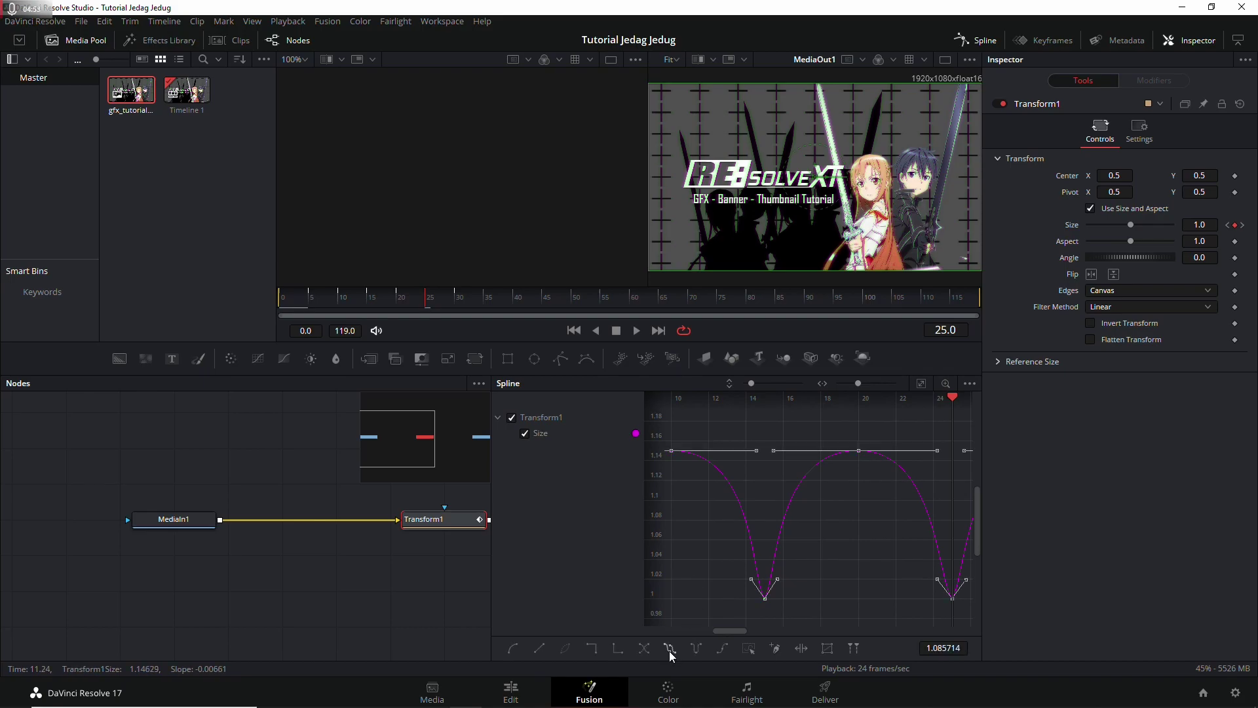
pyautogui.scroll(-3, 842, 529)
pyautogui.moveTo(928, 562); pyautogui.dragTo(865, 557)
# - Play the extended looping zoom animation from frame 0
pyautogui.click(282, 298)
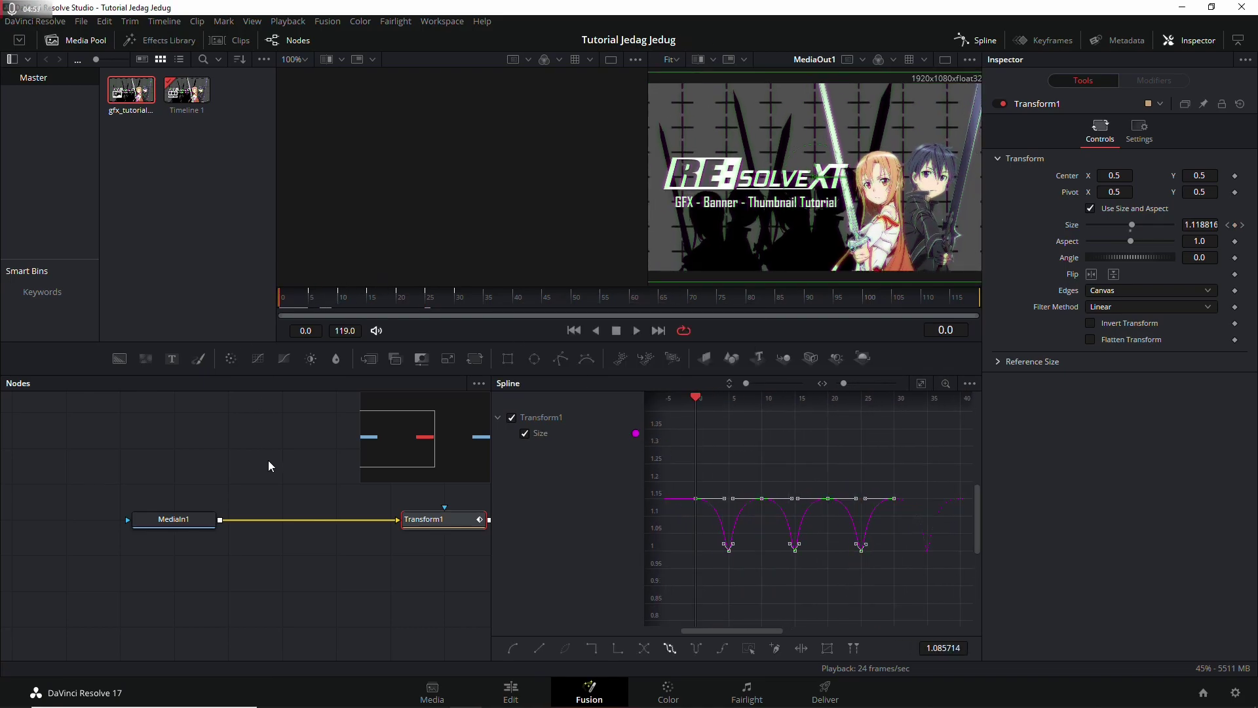
pyautogui.press('space')
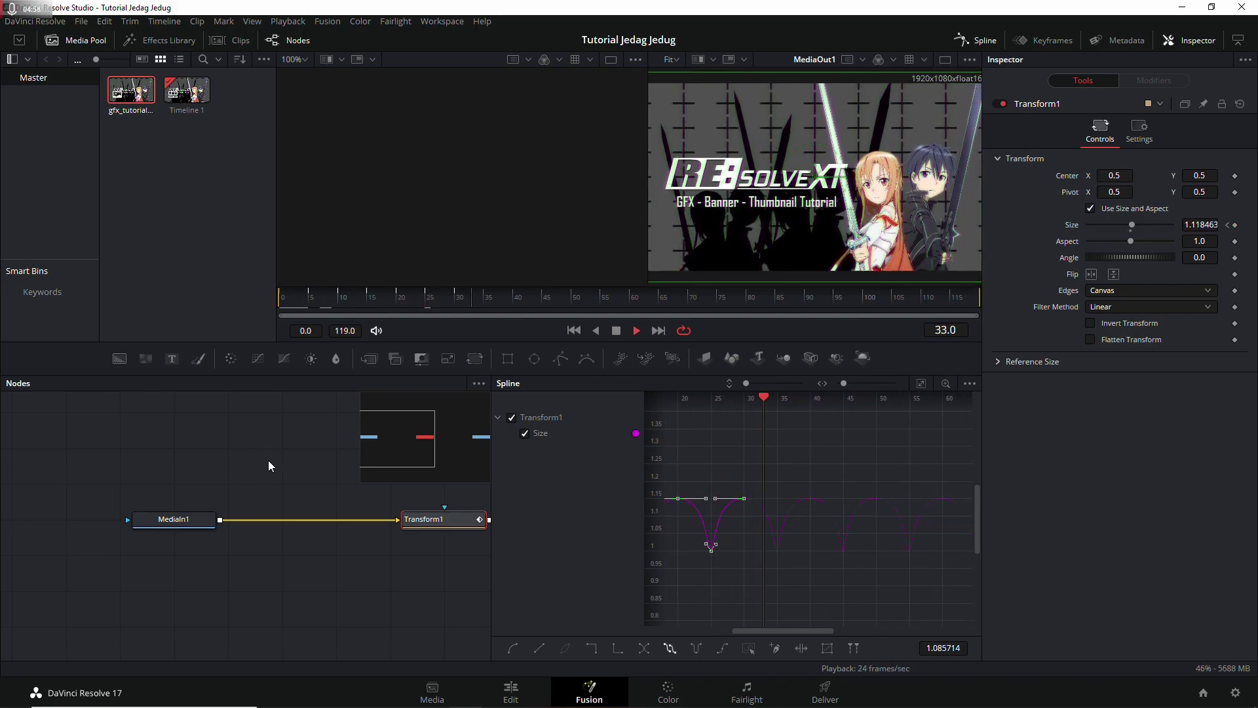
pyautogui.press('space')
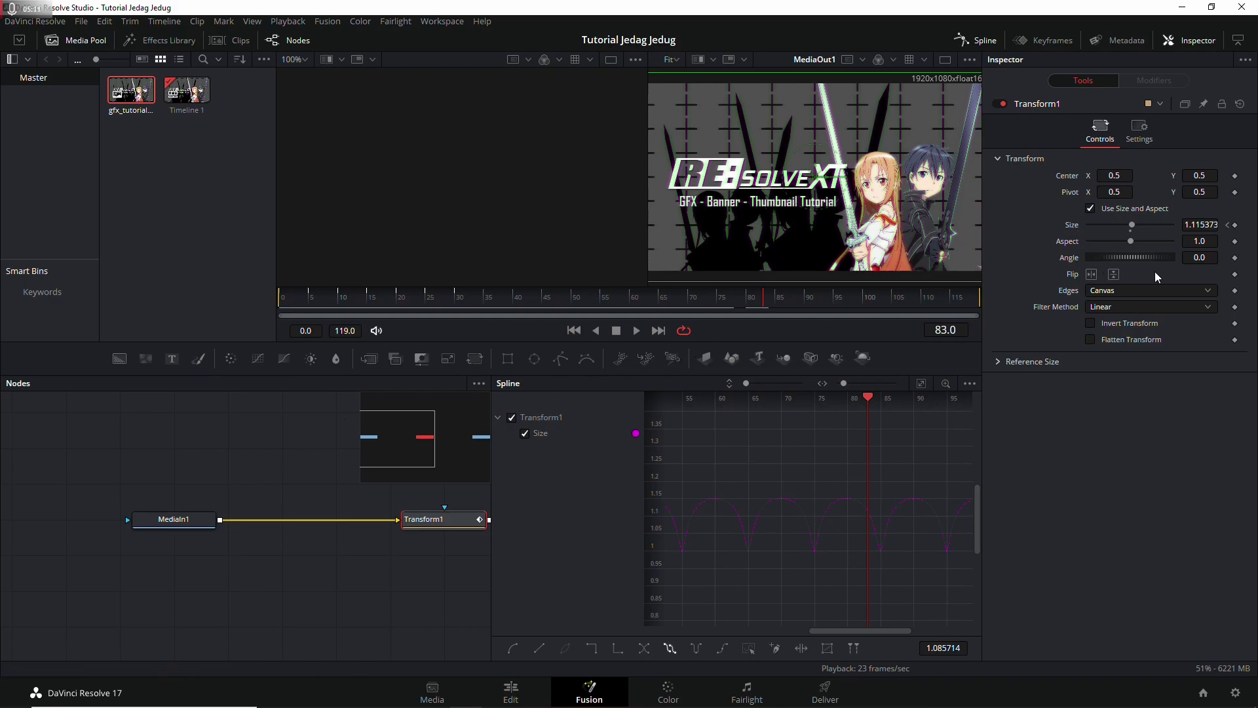
# - Set the Transform1 Edges mode to Mirror, testing the image borders with temporary rotations that are undone
pyautogui.moveTo(1130, 257); pyautogui.dragTo(1126, 258)
pyautogui.hotkey('ctrl', 'z')
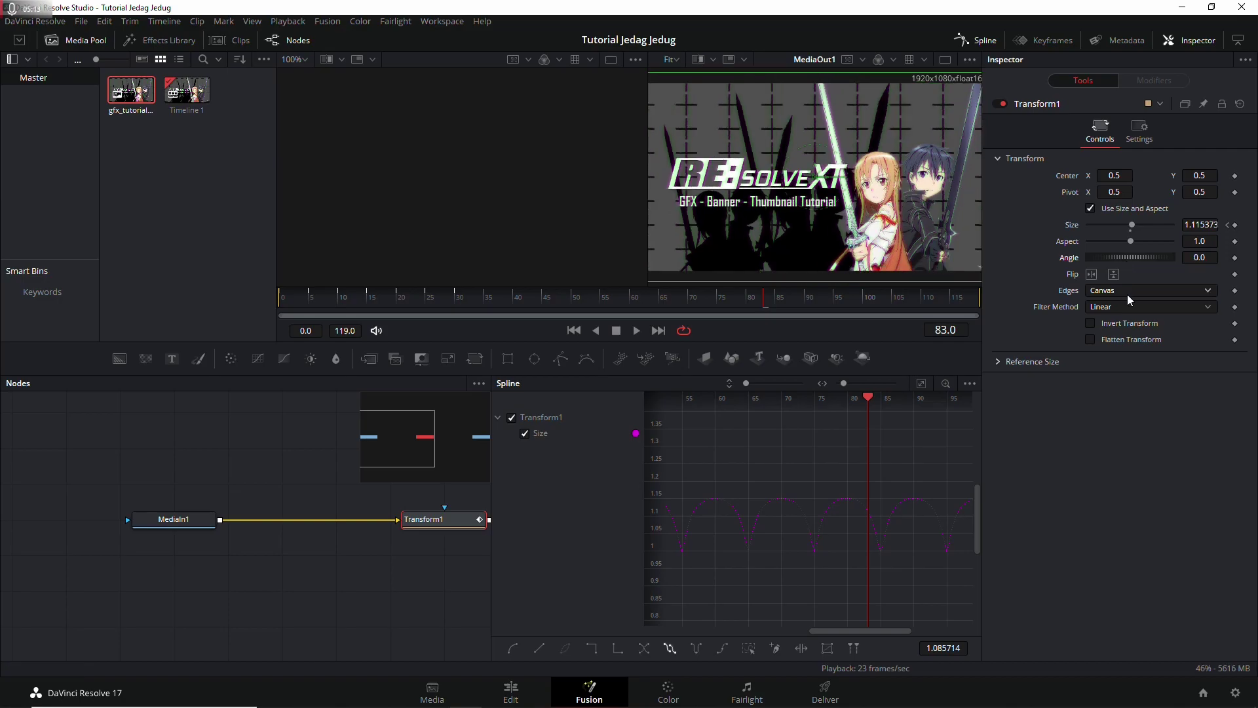
pyautogui.click(1142, 292)
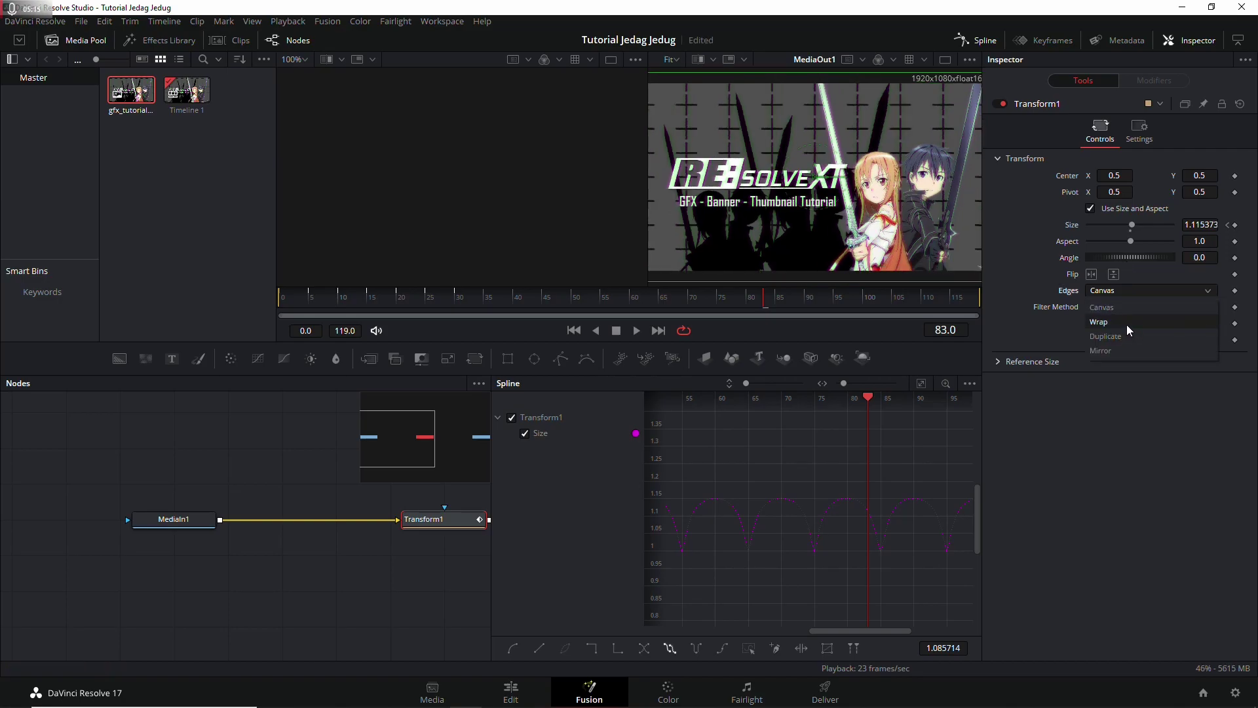
pyautogui.click(1123, 348)
pyautogui.moveTo(1114, 257)
pyautogui.mouseDown()
pyautogui.moveTo(1130, 259)
pyautogui.moveTo(1120, 260)
pyautogui.mouseUp()
pyautogui.hotkey('ctrl', 'z')
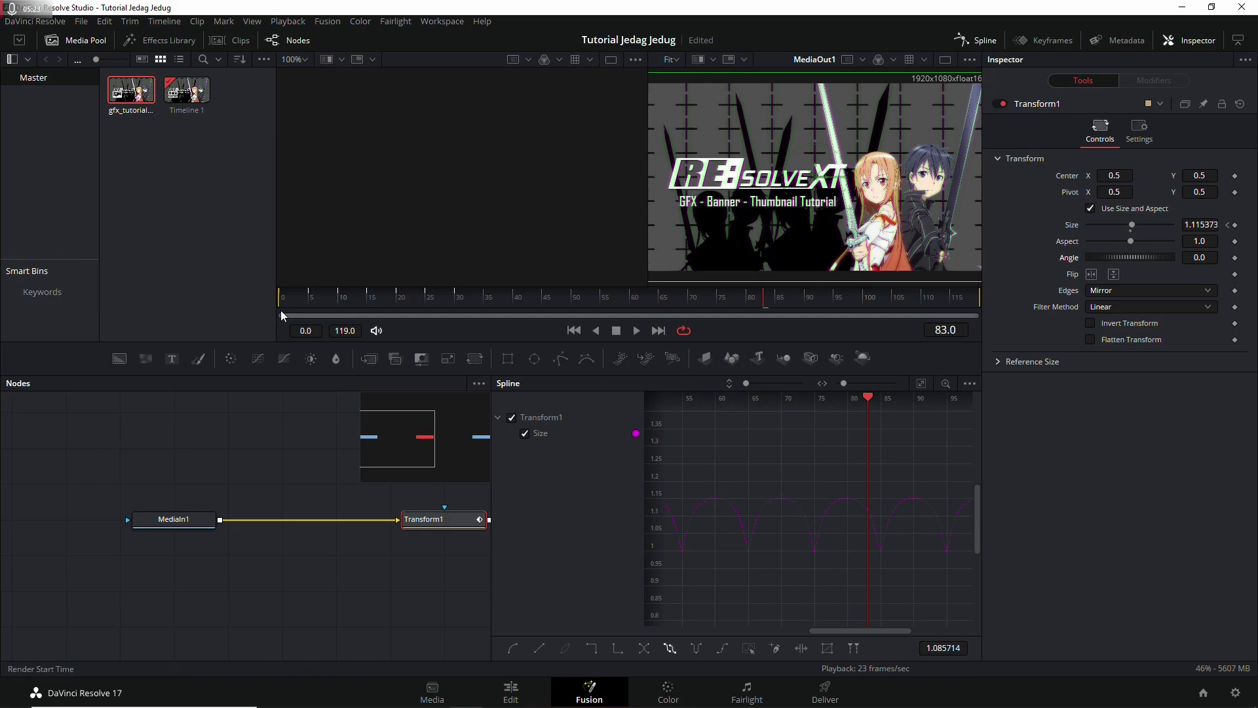
# - Return to frame 0, add a Shake modifier to the Transform1 Angle and scrub the first frames
pyautogui.click(280, 304)
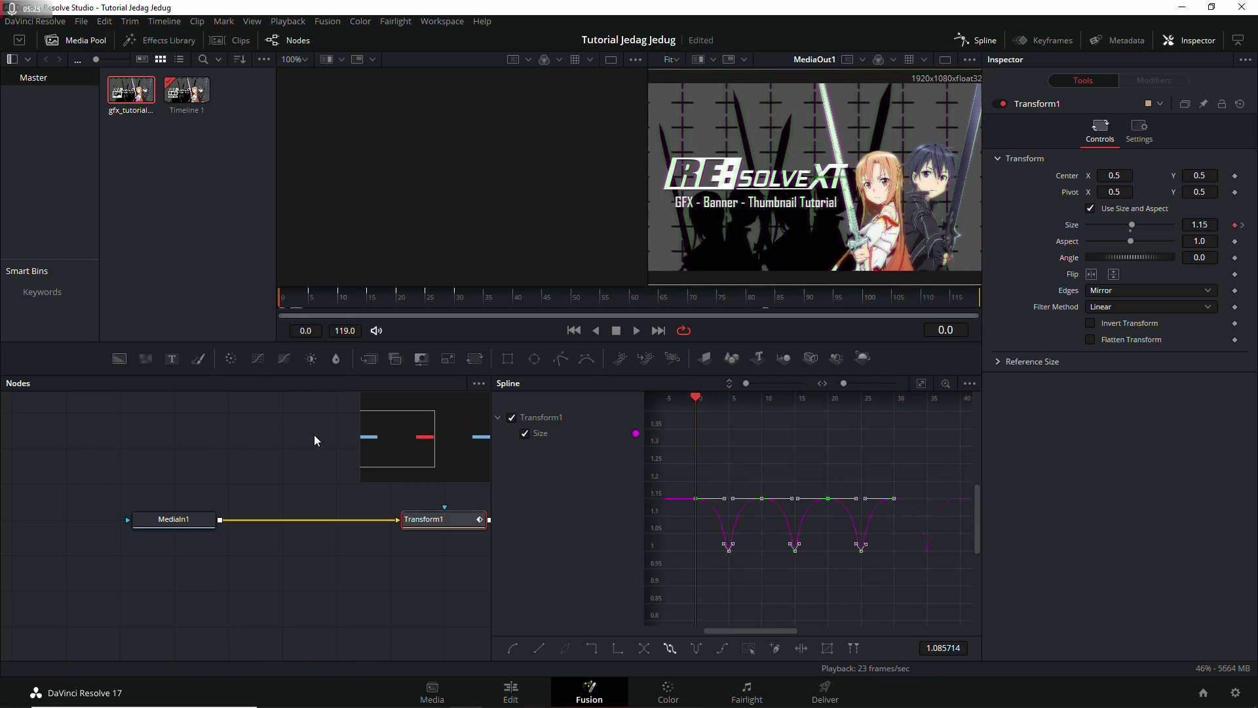
pyautogui.rightClick(1073, 259)
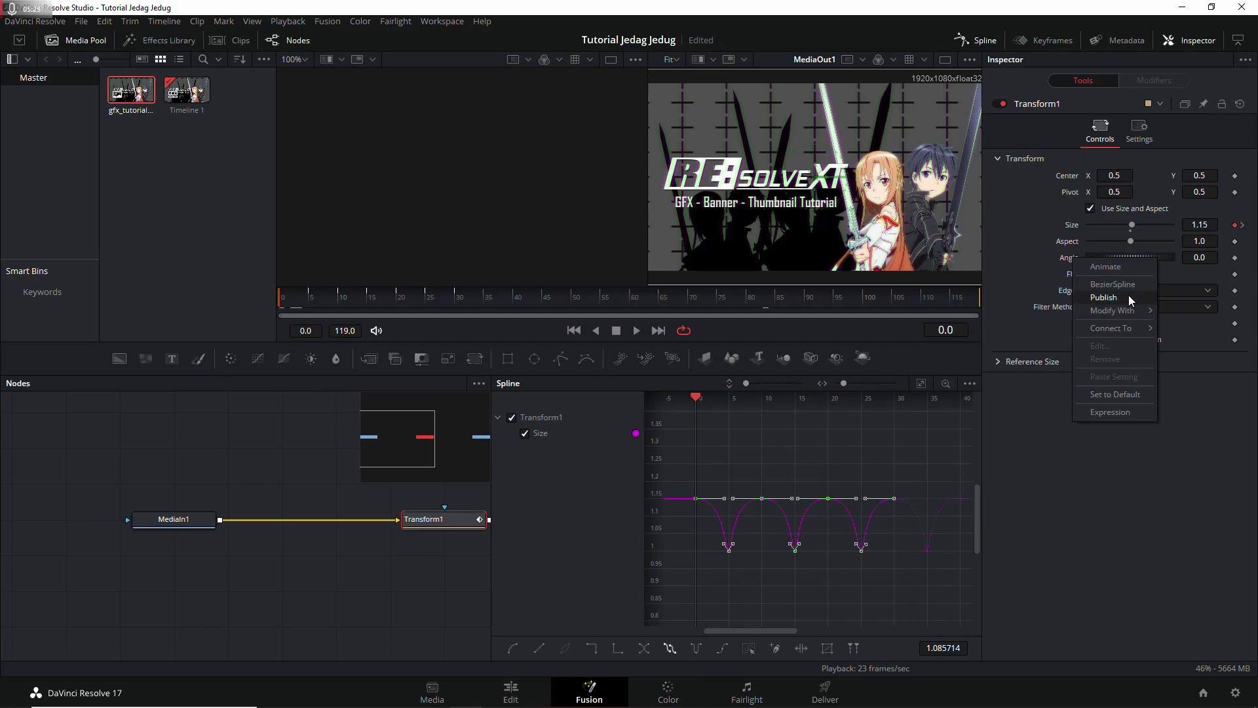
pyautogui.moveTo(1109, 315)
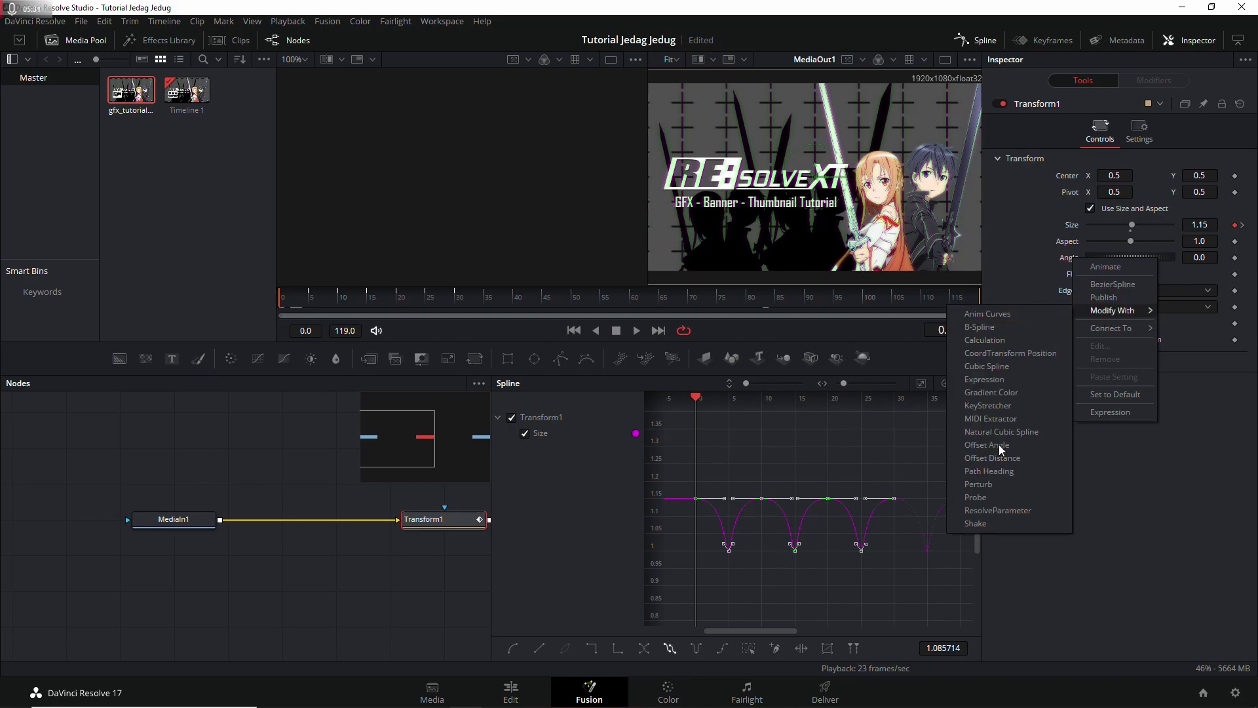
pyautogui.click(1005, 523)
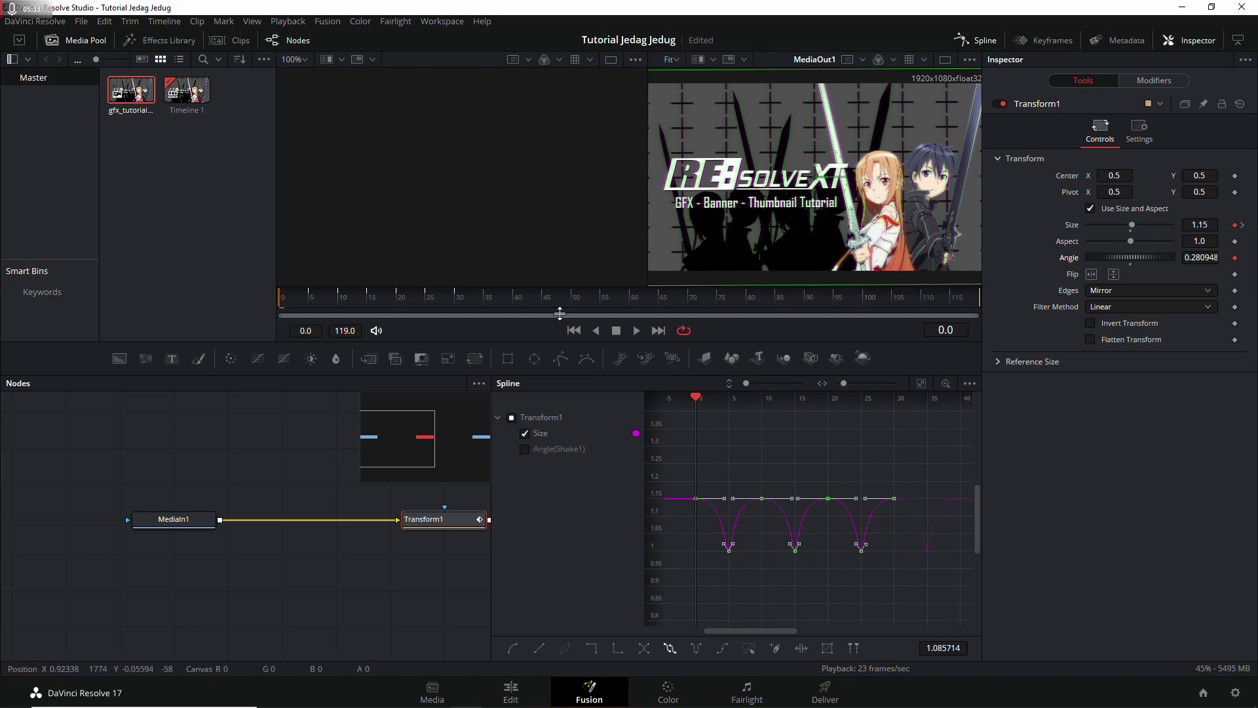
pyautogui.moveTo(305, 294); pyautogui.dragTo(278, 304)
# - Set the Angle Shake modifier's Minimum to -1.0 and preview the shaking zoom animation
pyautogui.click(1140, 129)
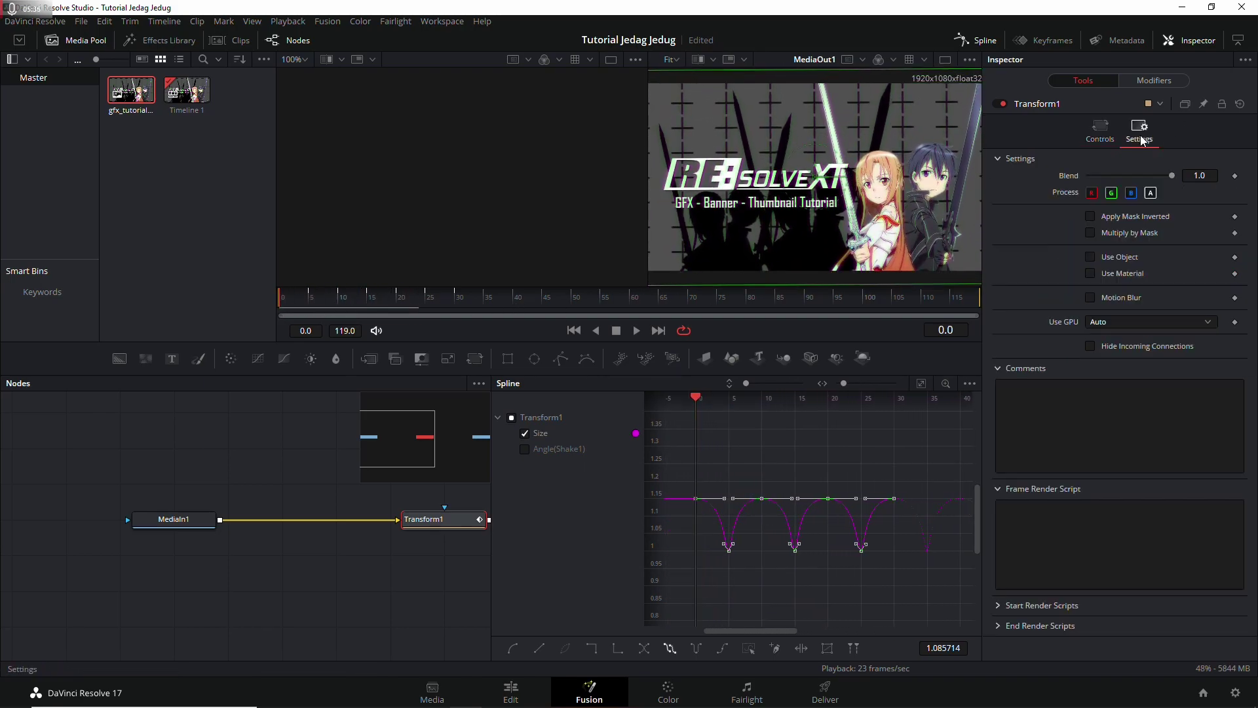
pyautogui.click(1114, 134)
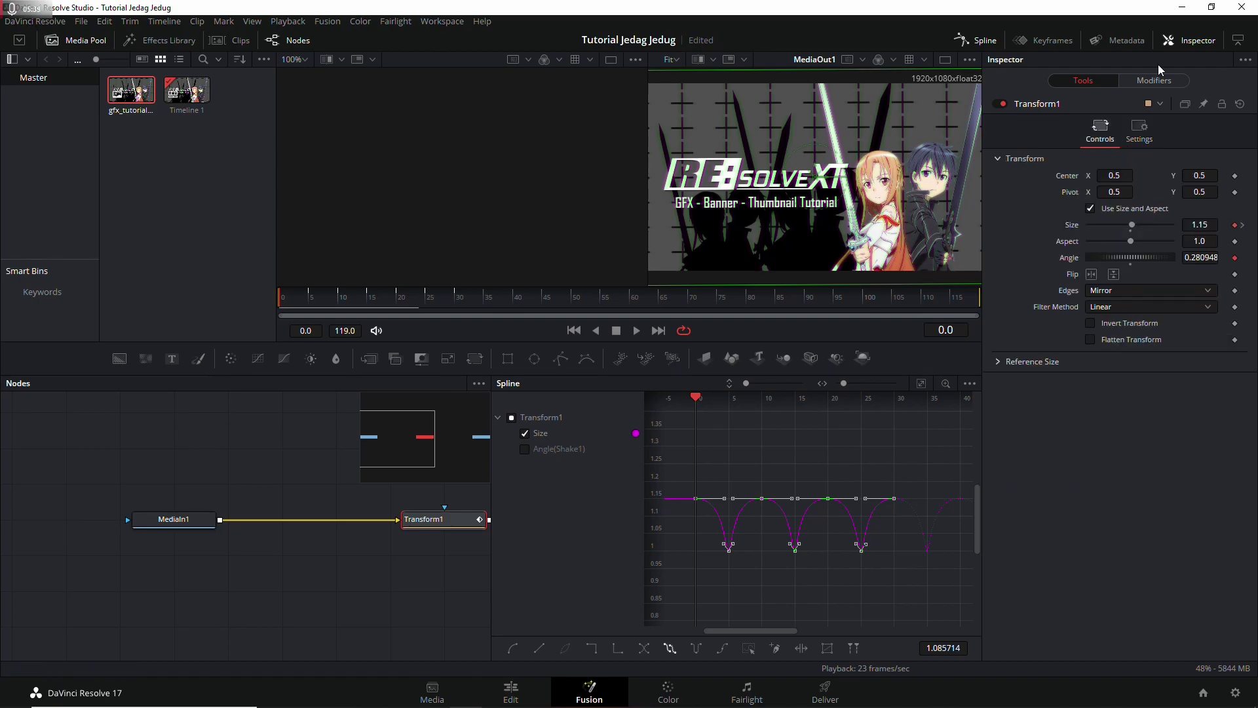
pyautogui.click(1154, 83)
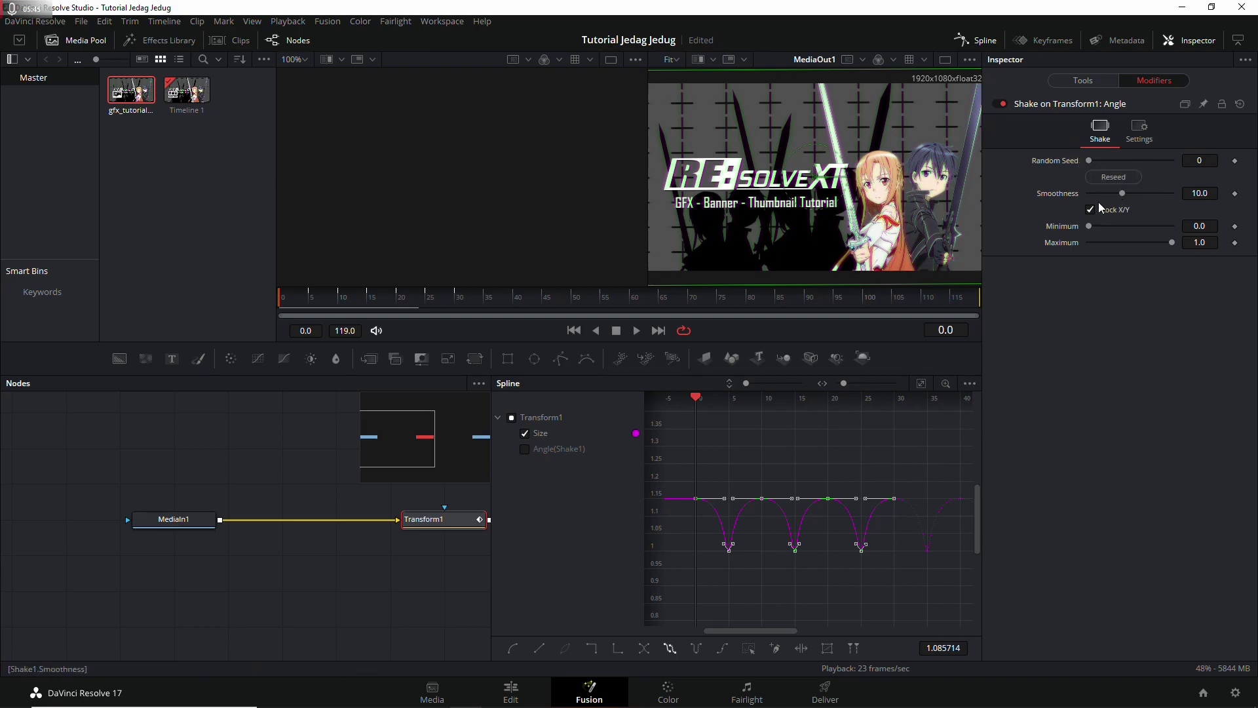
pyautogui.click(1213, 226)
pyautogui.write('-1')
pyautogui.press('Tab')
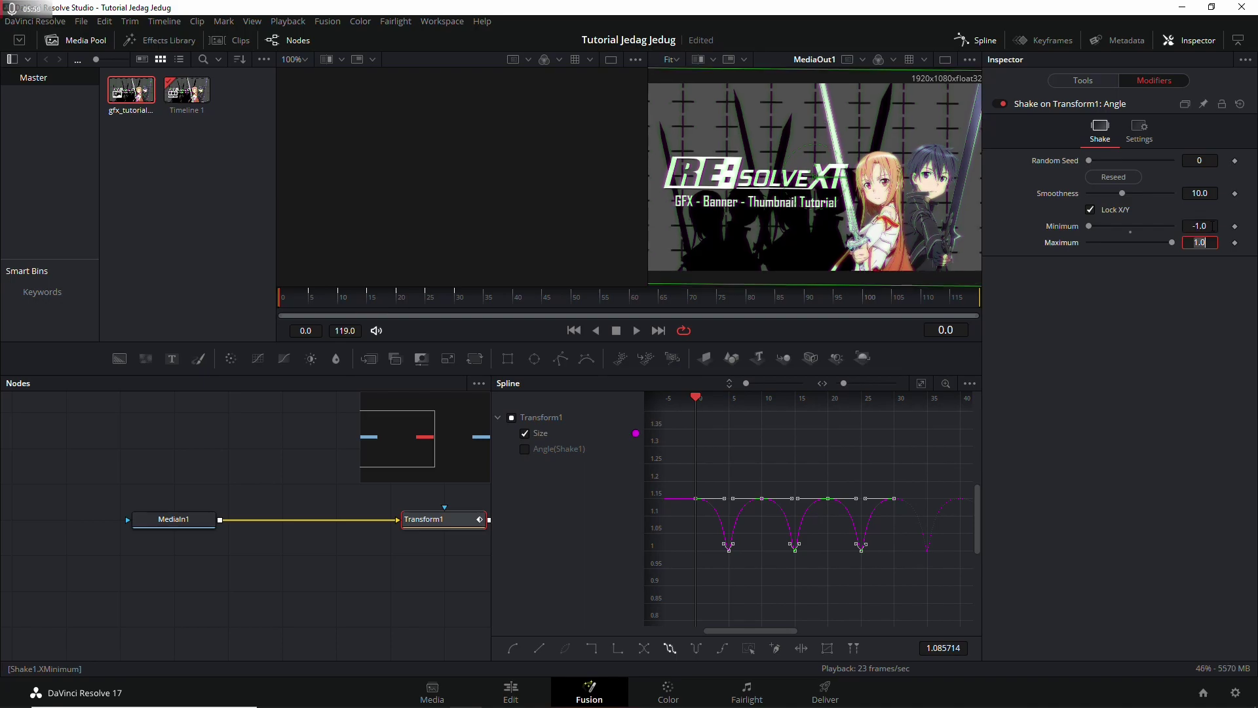
pyautogui.press('Return')
pyautogui.press('space')
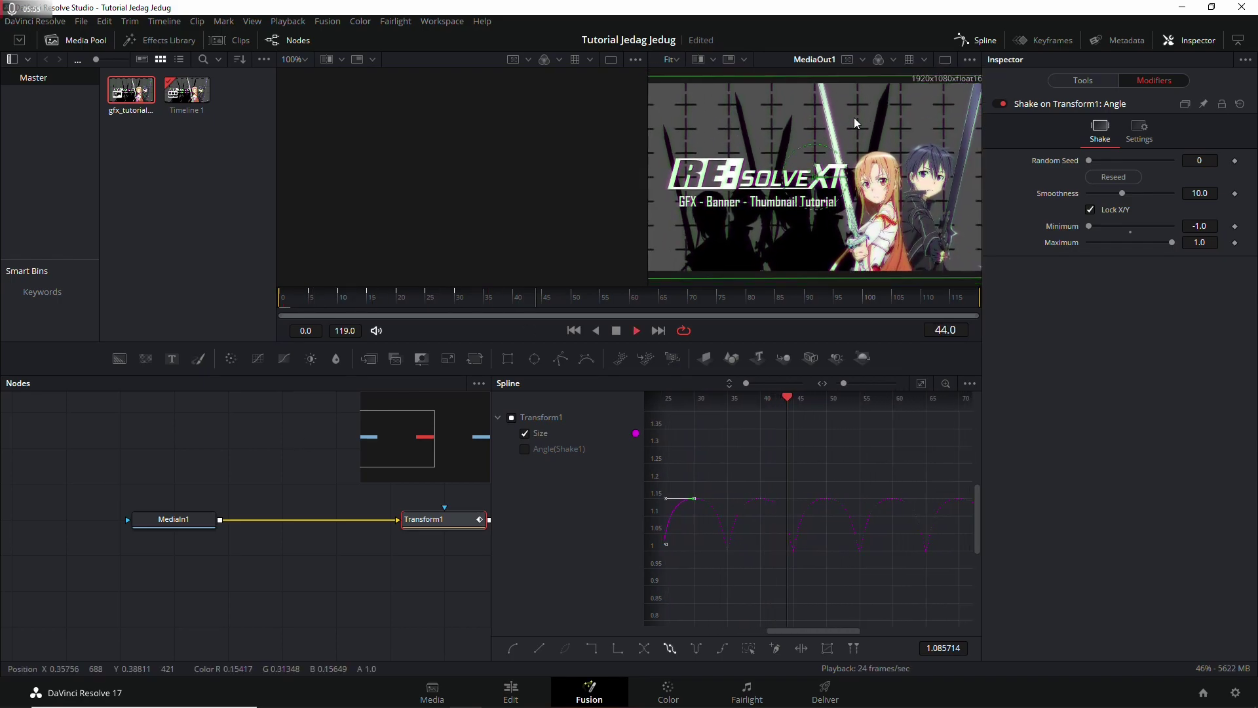
pyautogui.press('space')
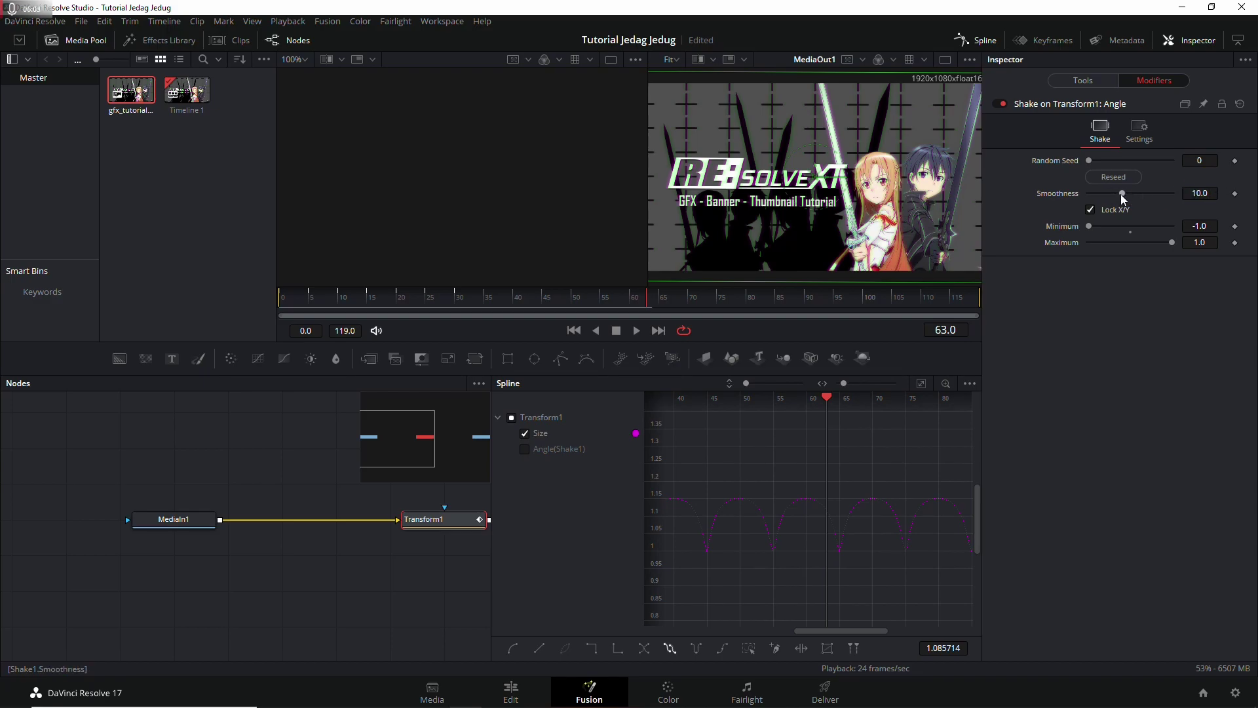
# - Set the Angle Shake modifier's Minimum to -20.0 and Maximum to 20.0 and preview the stronger shake
pyautogui.click(1199, 226)
pyautogui.write('-20')
pyautogui.press('Tab')
pyautogui.write('-2')
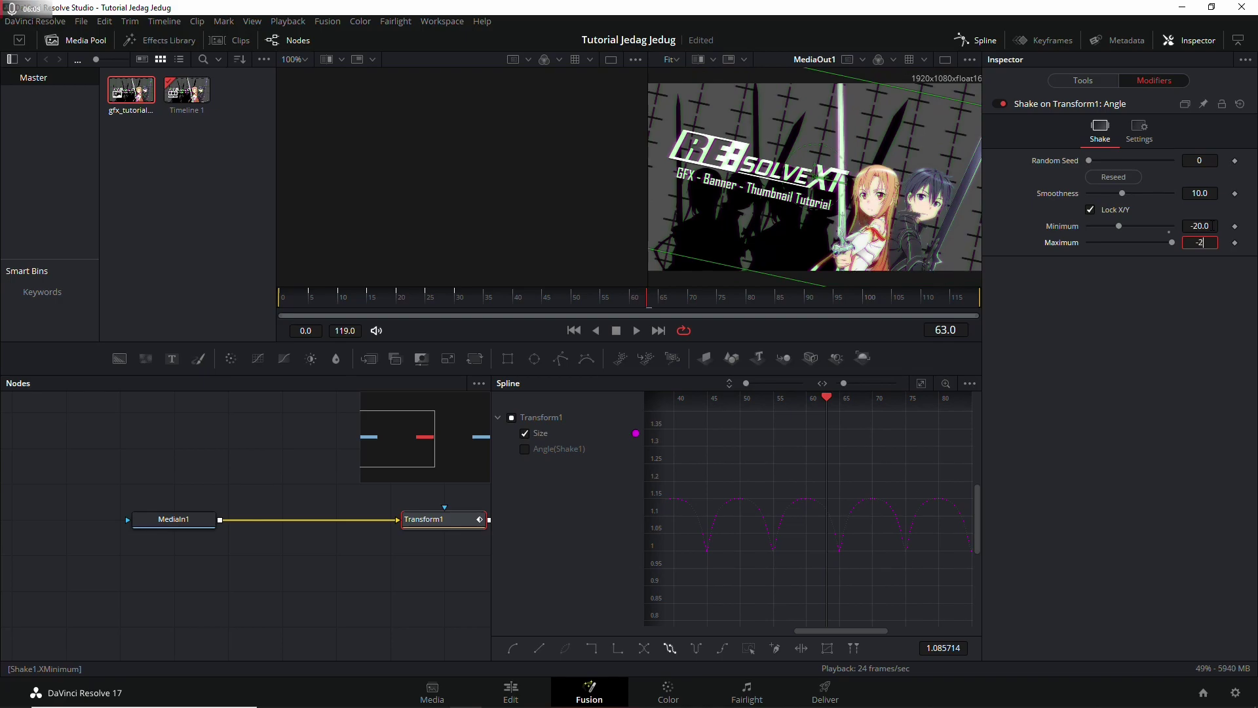
pyautogui.write('0')
pyautogui.press('Tab')
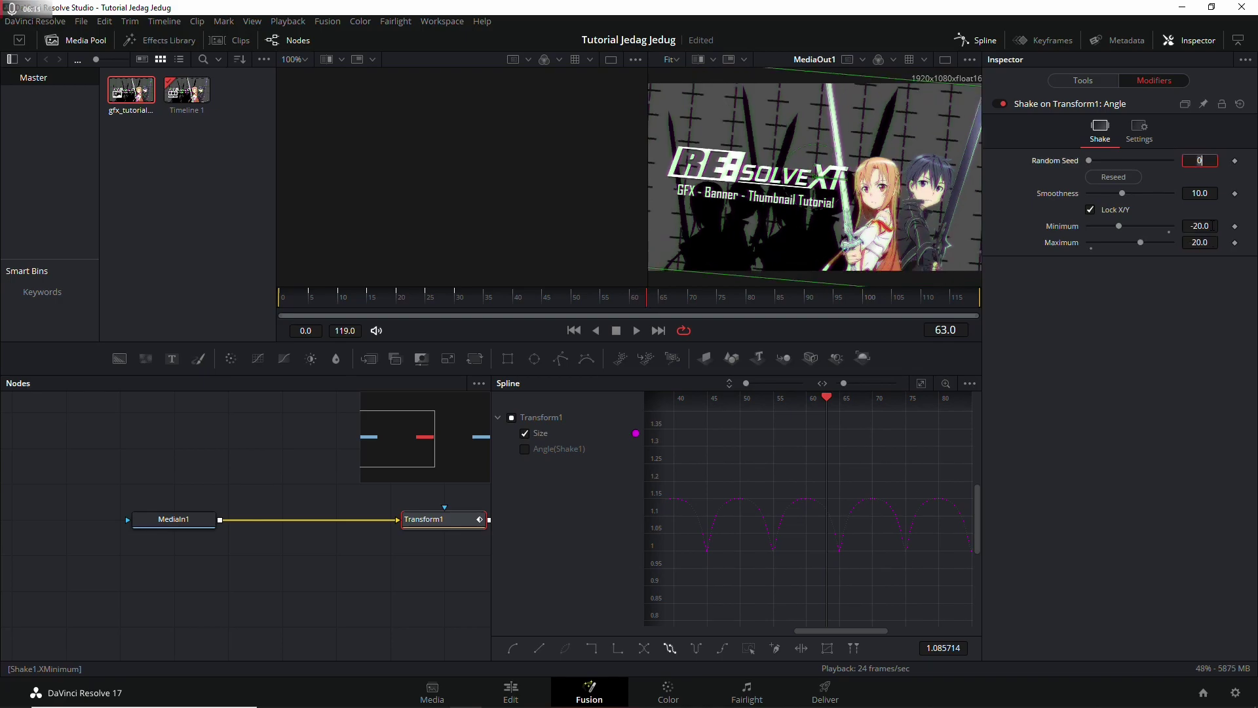
pyautogui.press('space')
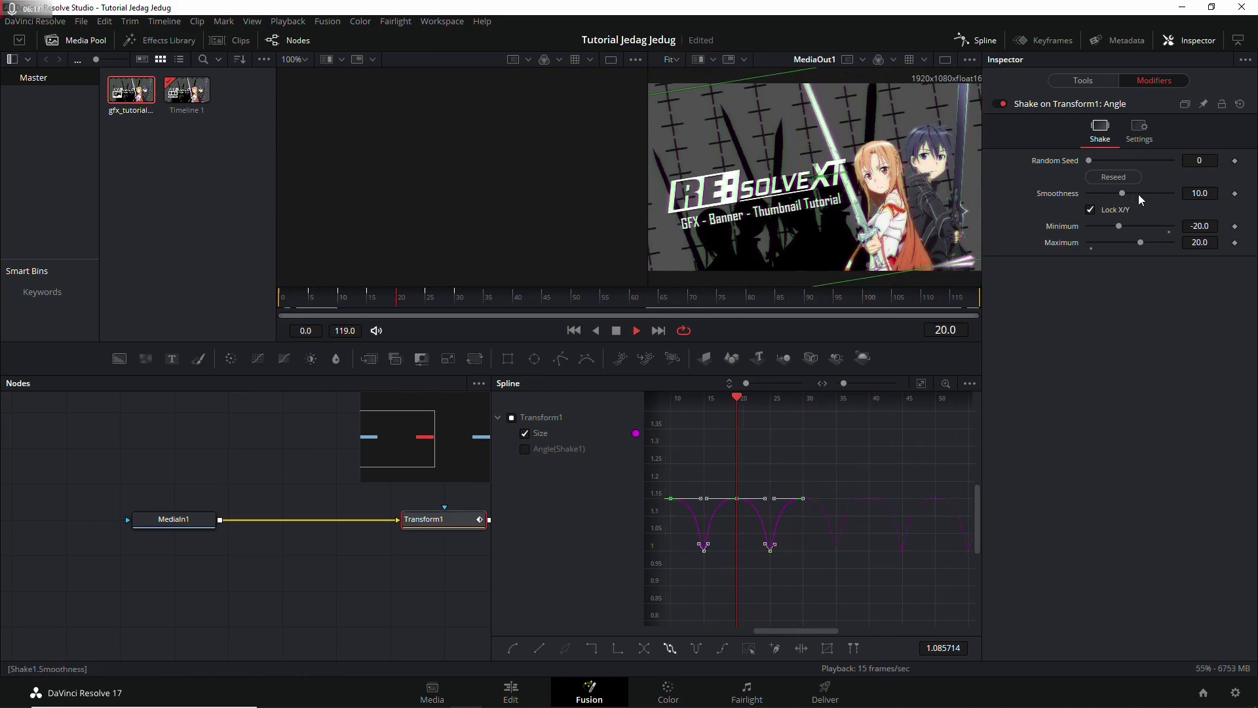
# - Set the Shake Smoothness to 1.0 and play the animation from frame 0
pyautogui.click(1199, 194)
pyautogui.write('1')
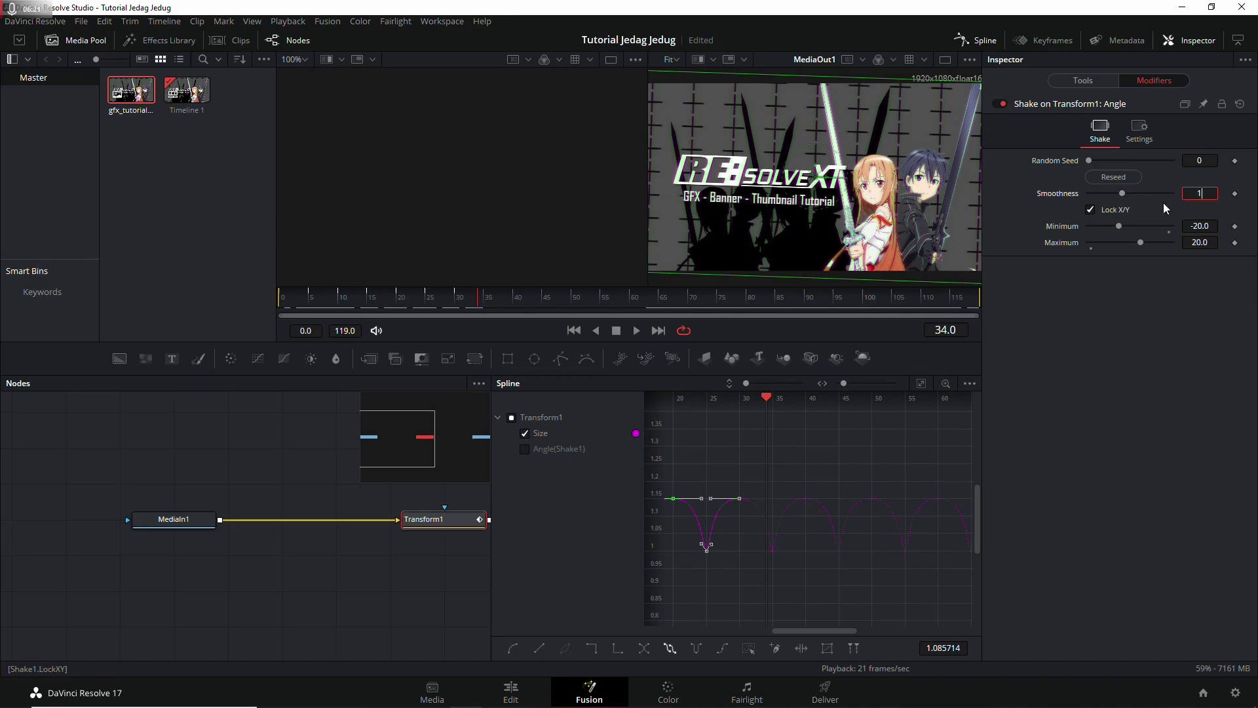
pyautogui.press('Tab')
pyautogui.click(273, 304)
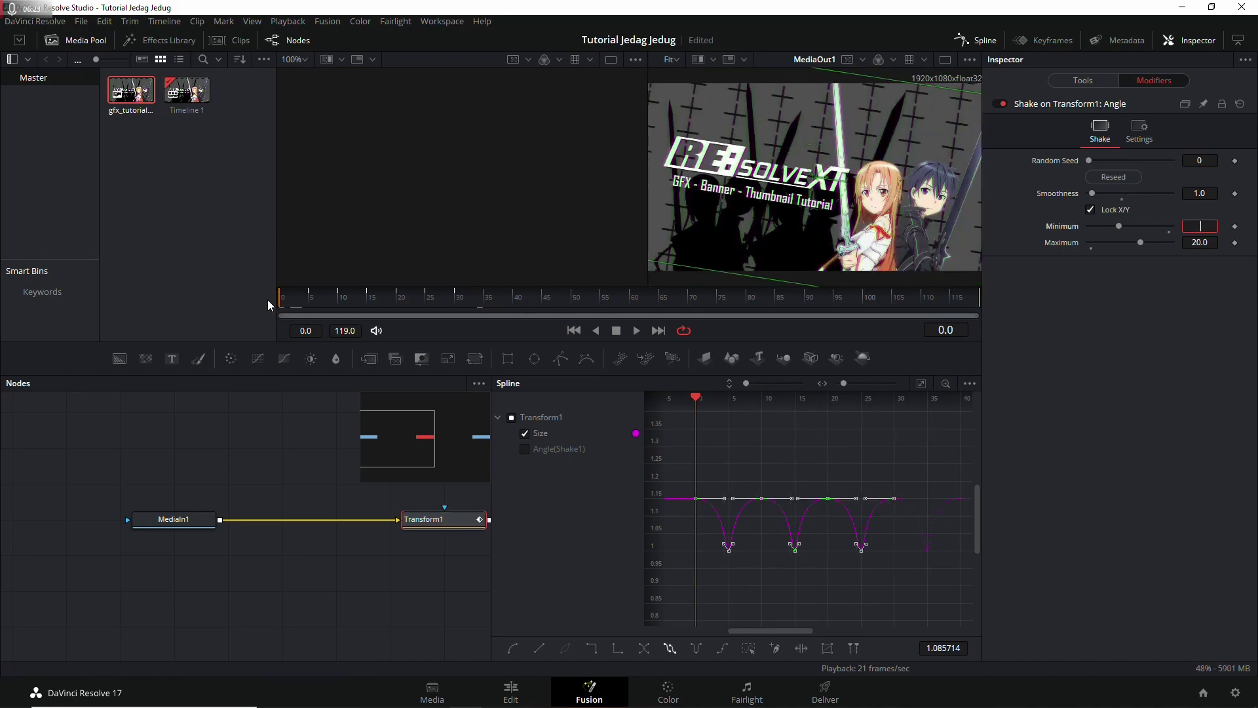
pyautogui.click(301, 427)
pyautogui.press('space')
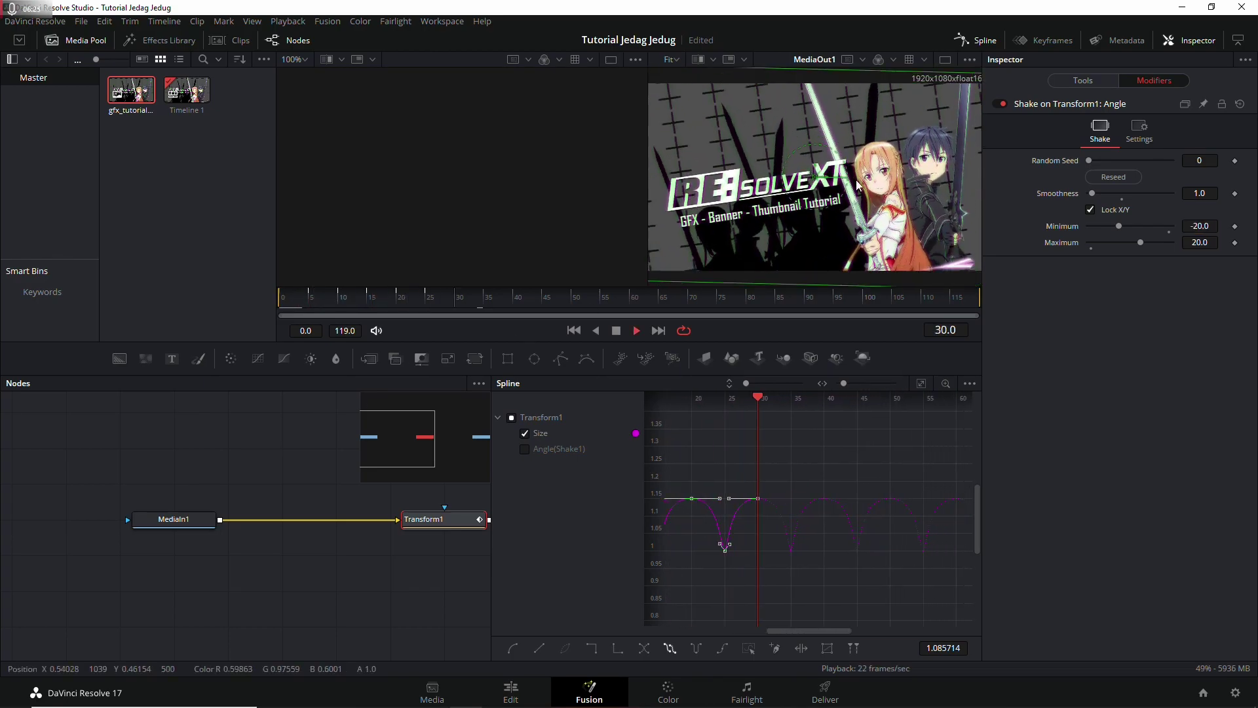
pyautogui.press('space')
# - Set the Shake Smoothness to 2.5 and play the animation to judge the shake
pyautogui.click(1200, 193)
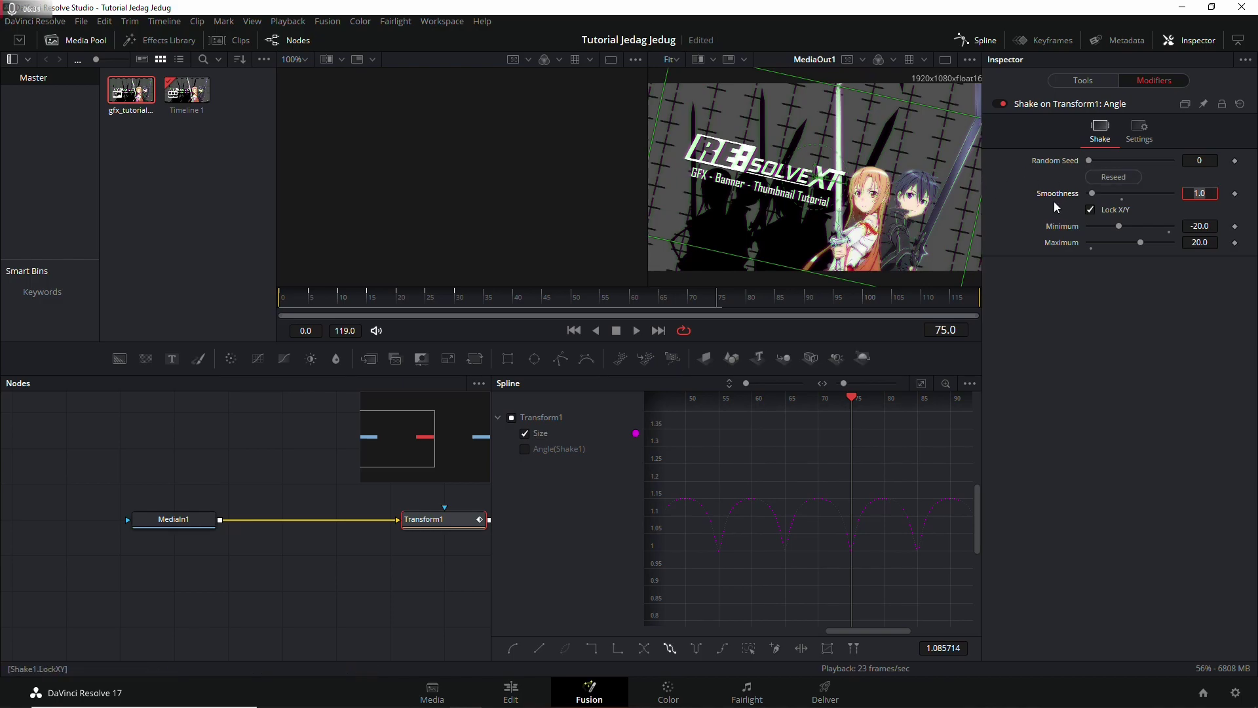
pyautogui.write('2.5')
pyautogui.press('Tab')
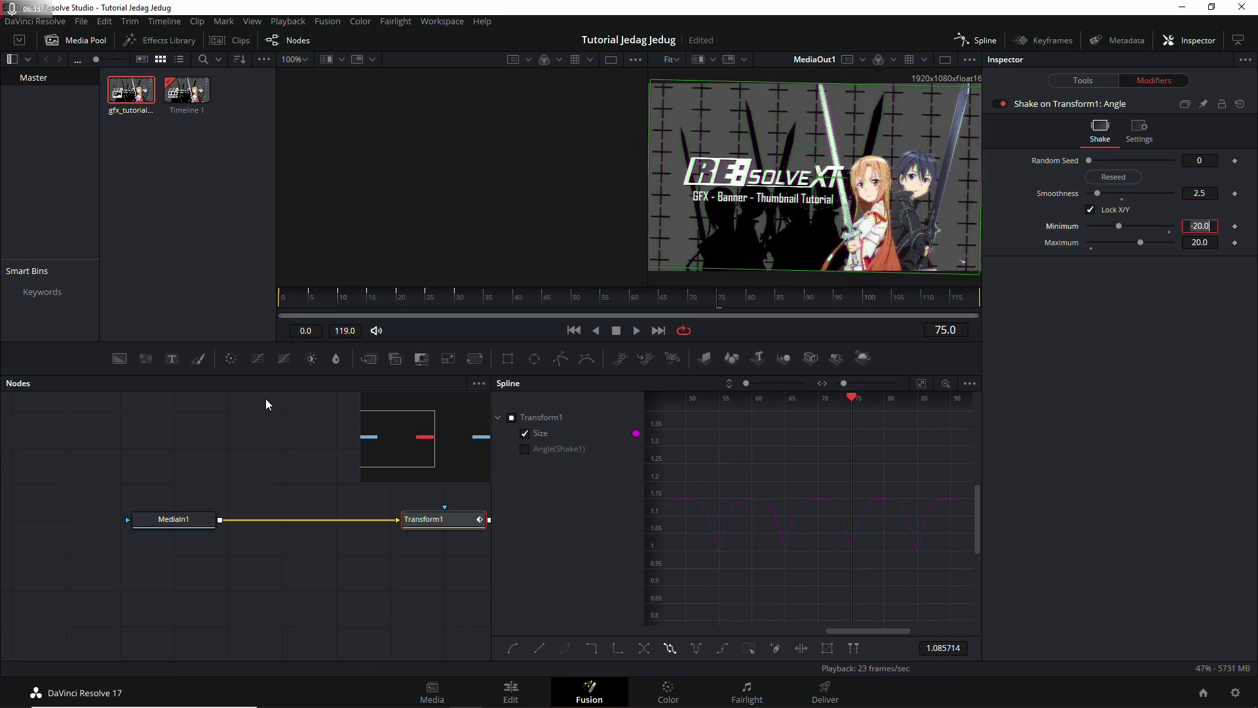
pyautogui.click(281, 441)
pyautogui.press('space')
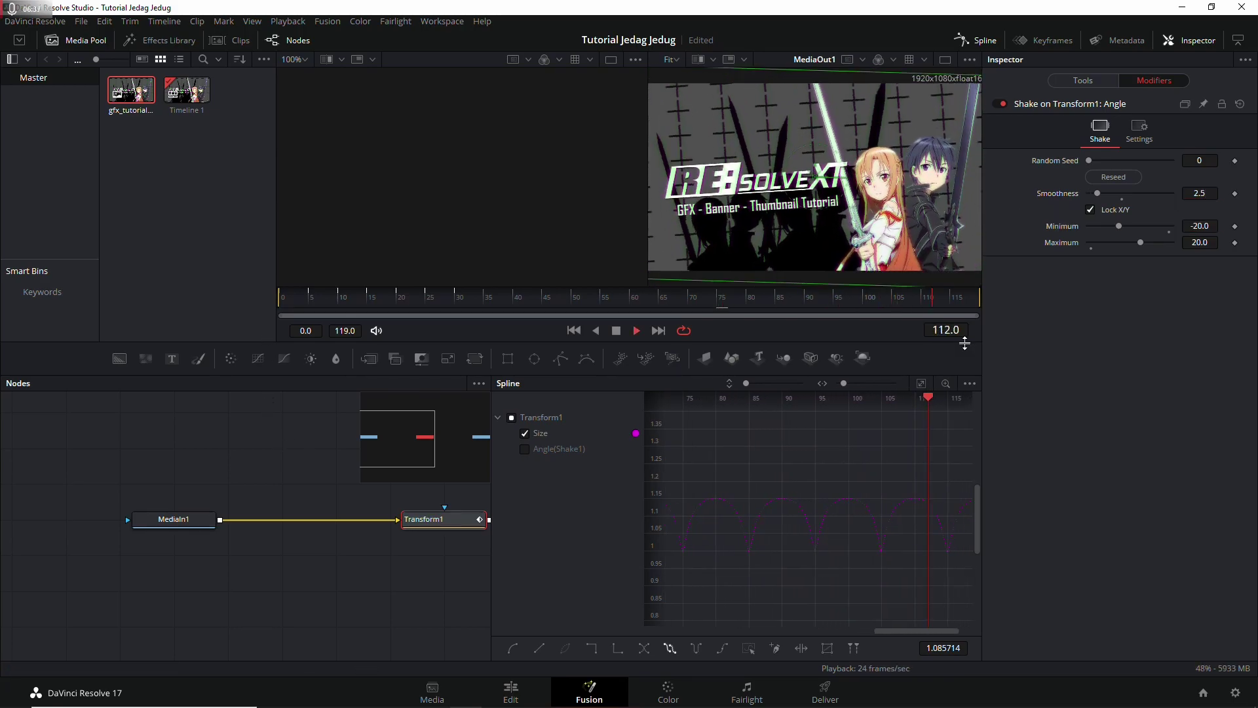
pyautogui.press('space')
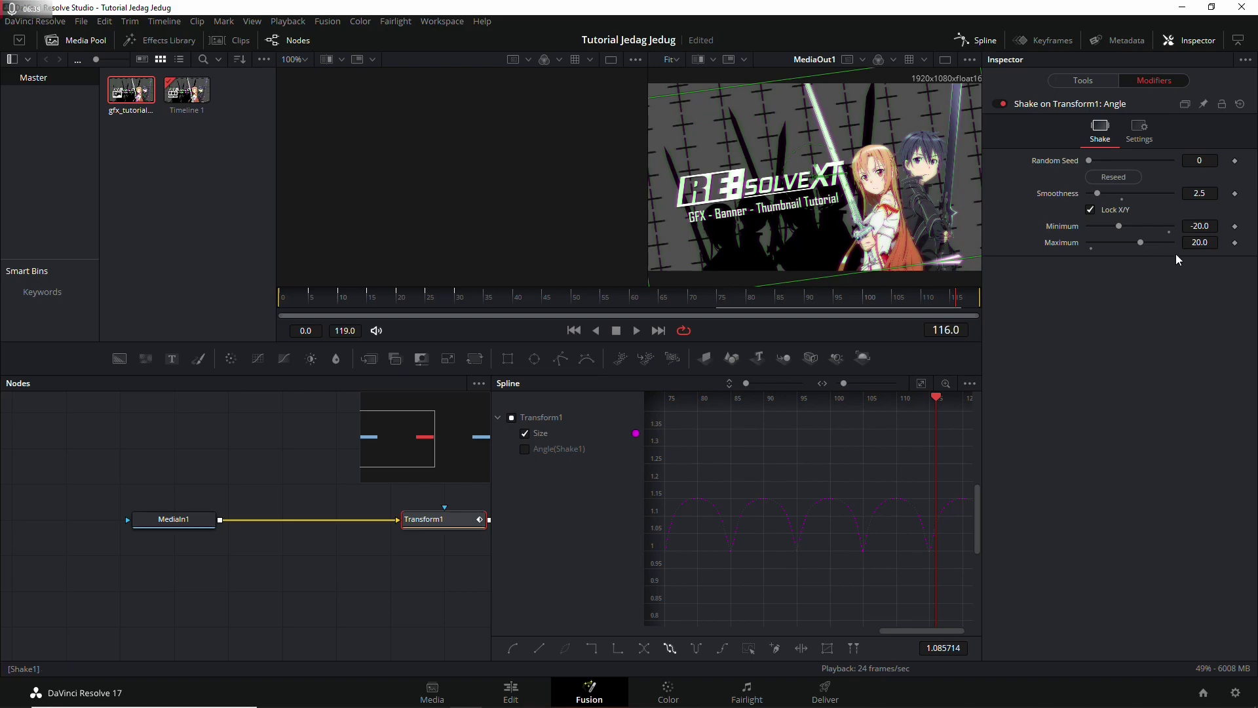
# - Set the Shake modifier's Minimum to -1.0 and Maximum to 1.0
pyautogui.doubleClick(1207, 226)
pyautogui.write('-1')
pyautogui.press('Tab')
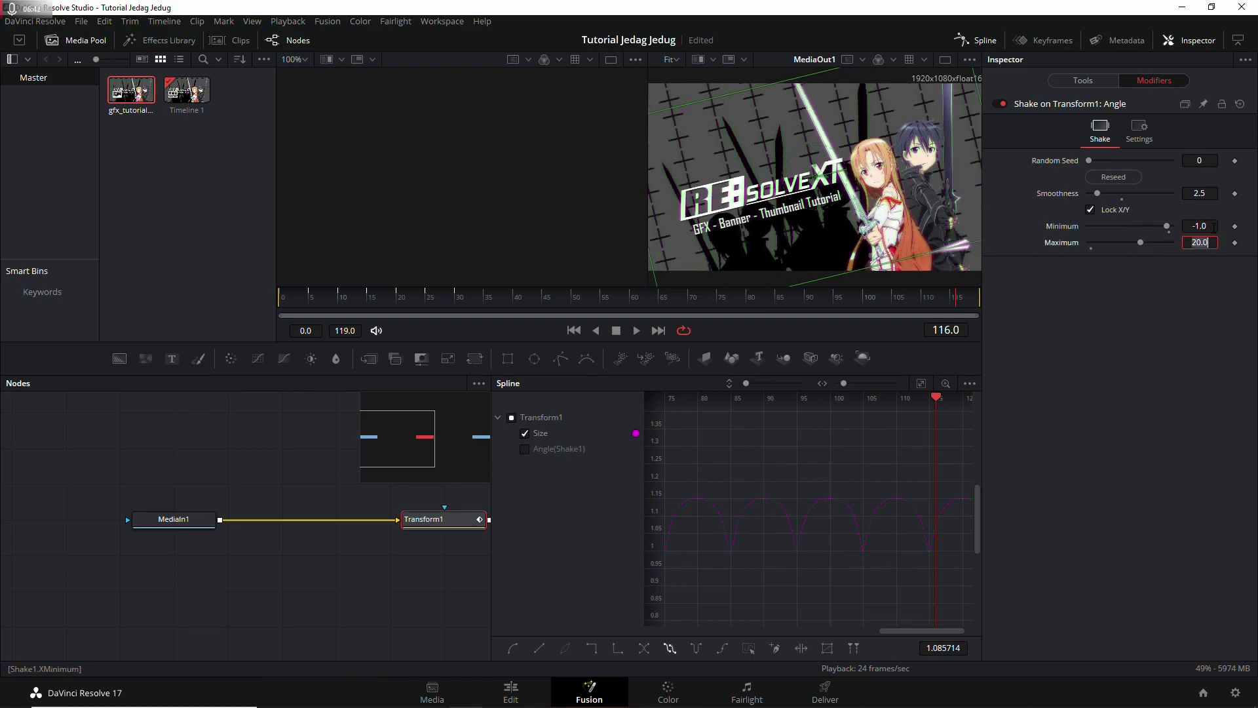
pyautogui.write('1')
pyautogui.press('Tab')
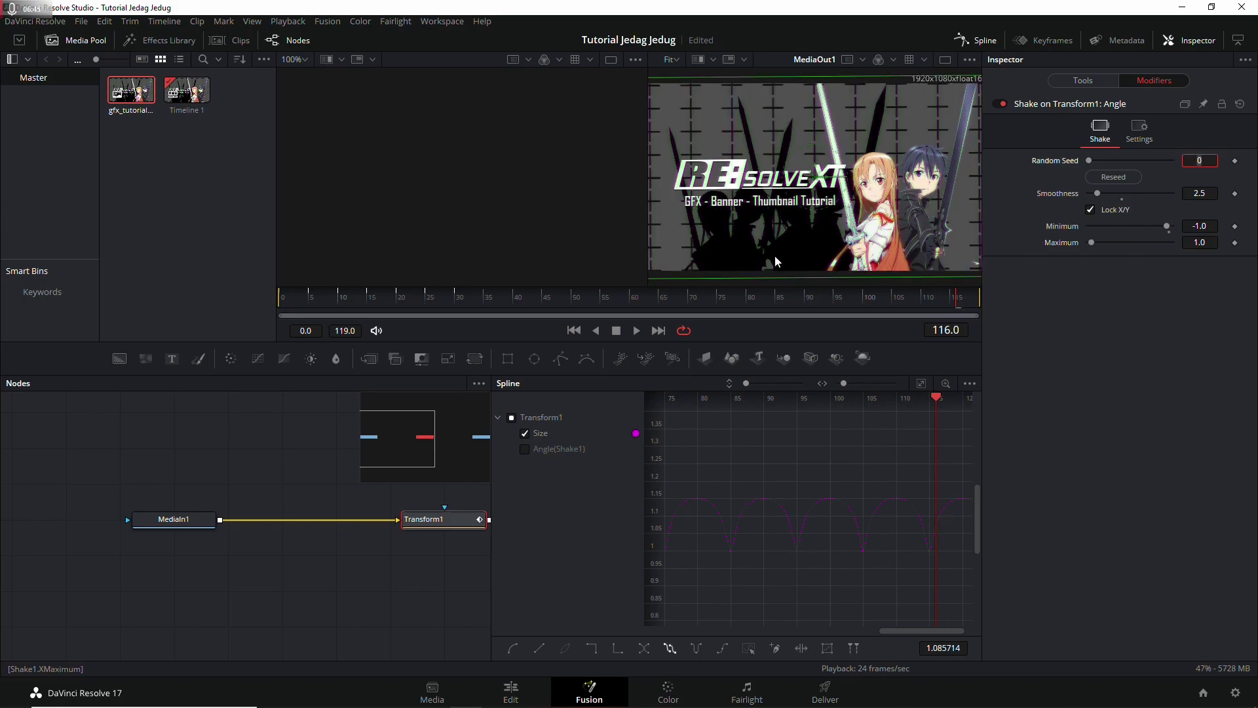
# - At frame 0, keyframe the Shake modifier's Minimum and Maximum, both with a value of 0
pyautogui.click(287, 297)
pyautogui.click(1235, 227)
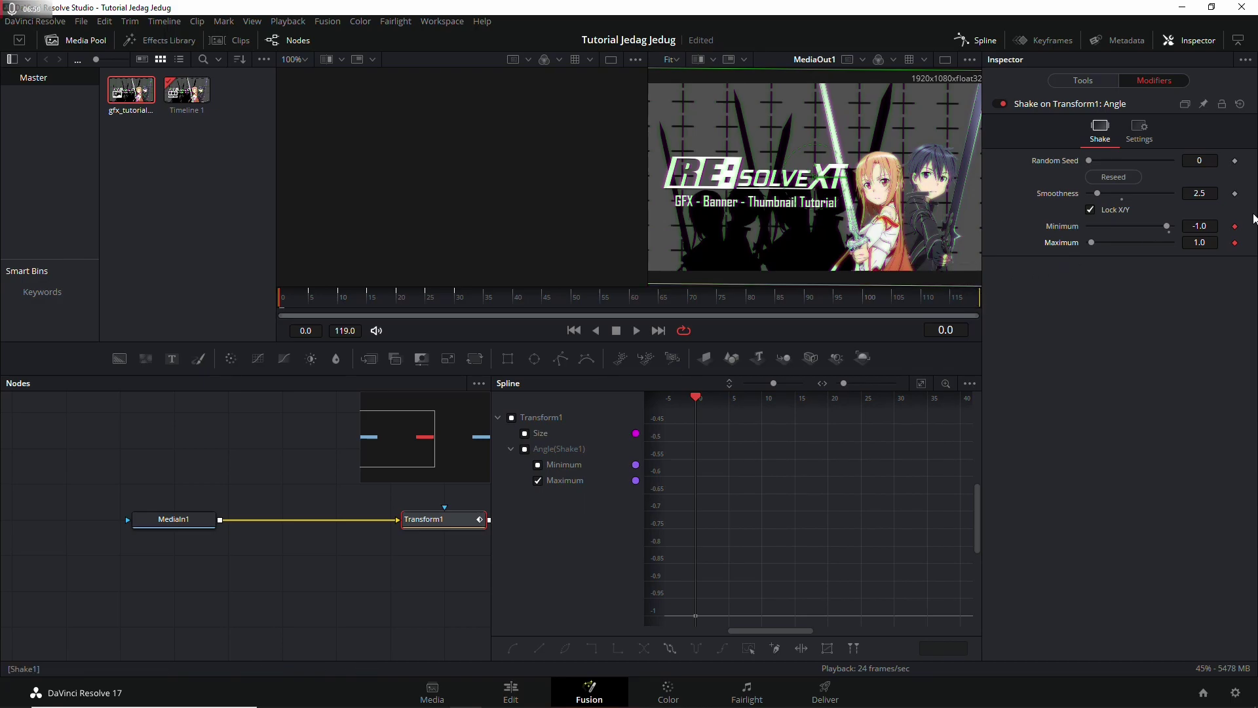
pyautogui.click(1210, 225)
pyautogui.write('0')
pyautogui.press('Tab')
pyautogui.write('0')
pyautogui.press('Tab')
# - Turn off loop playback and play through to the final frame, 119
pyautogui.click(976, 297)
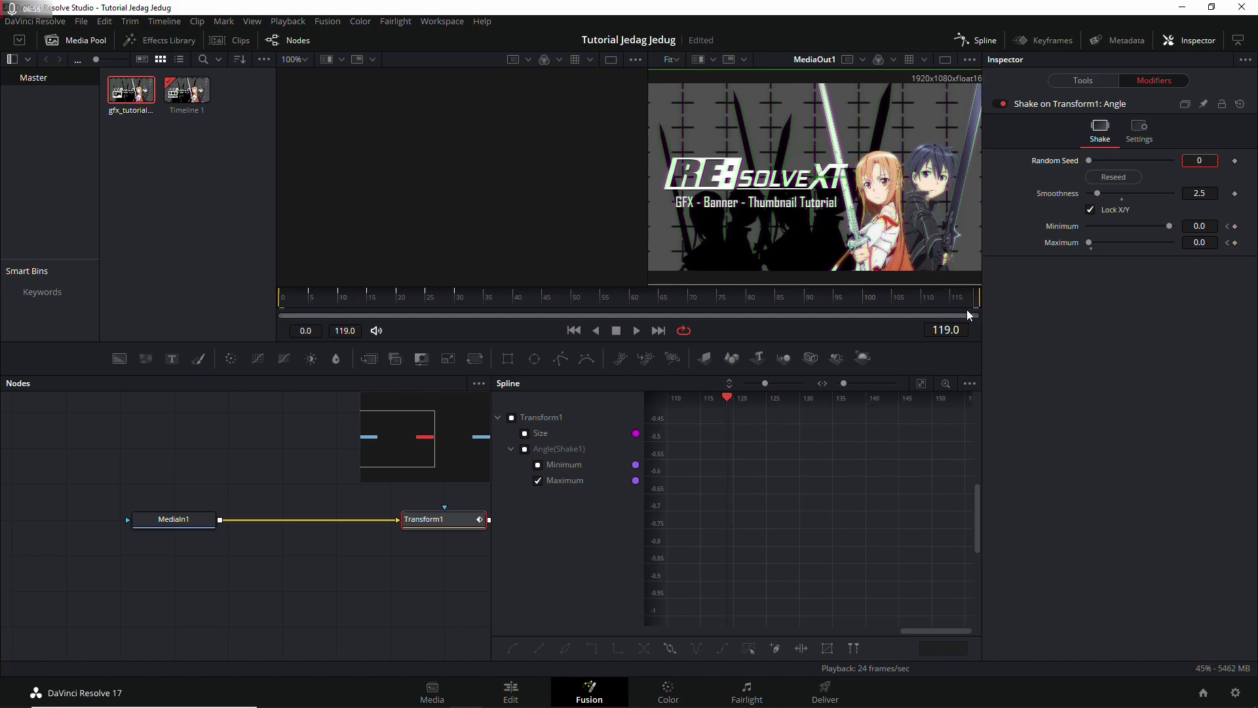
pyautogui.click(954, 297)
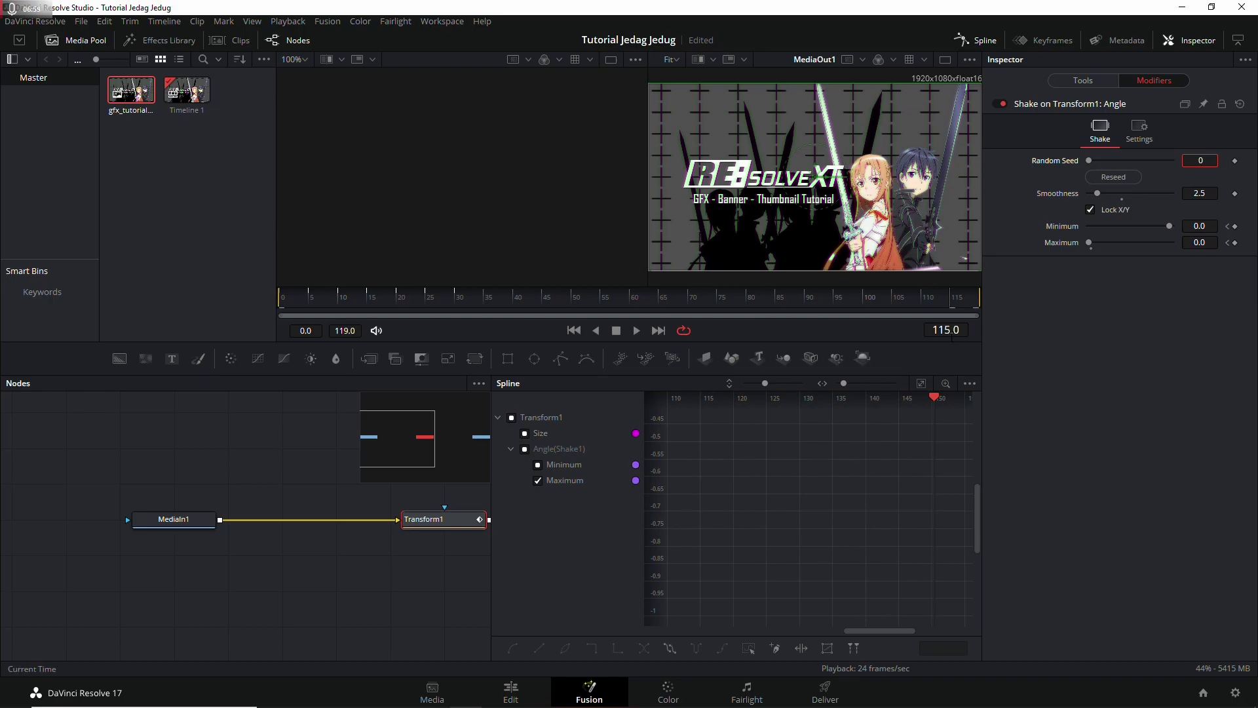
pyautogui.click(685, 332)
pyautogui.click(352, 498)
pyautogui.press('space')
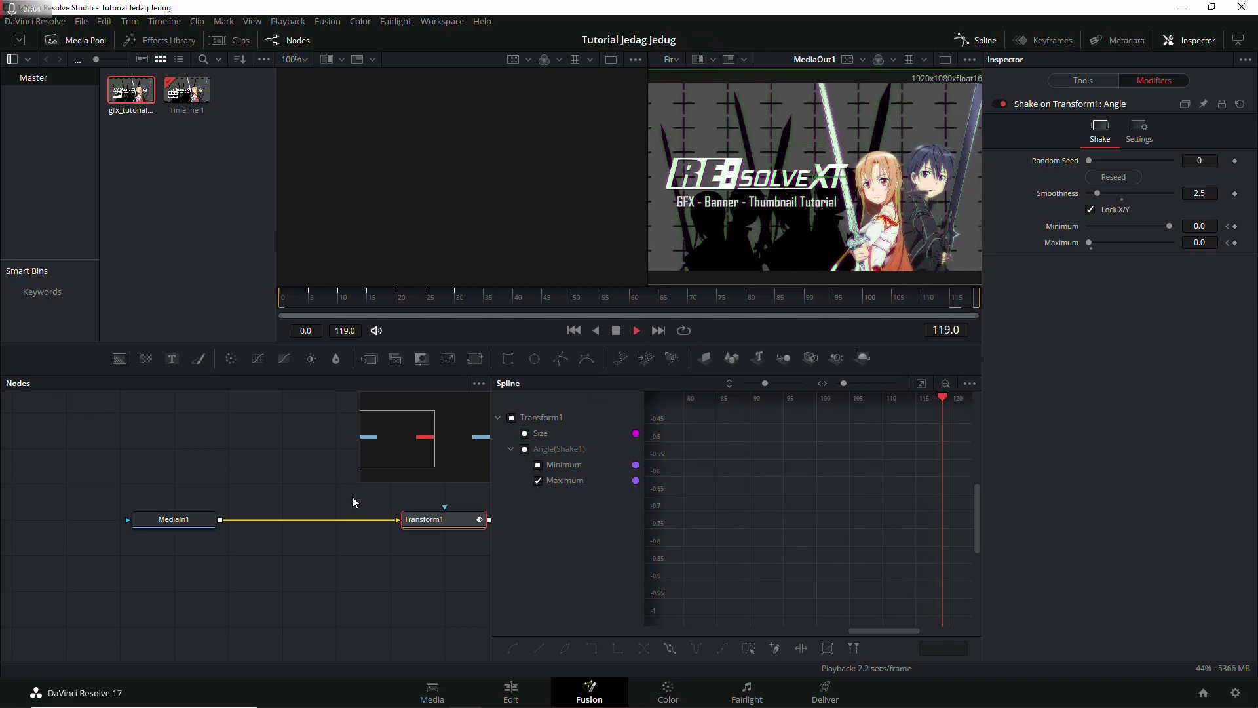
# - At frame 119, keyframe the Shake modifier's Minimum at -20.0 and Maximum at 20.0
pyautogui.click(1234, 226)
pyautogui.click(1234, 242)
pyautogui.click(1213, 224)
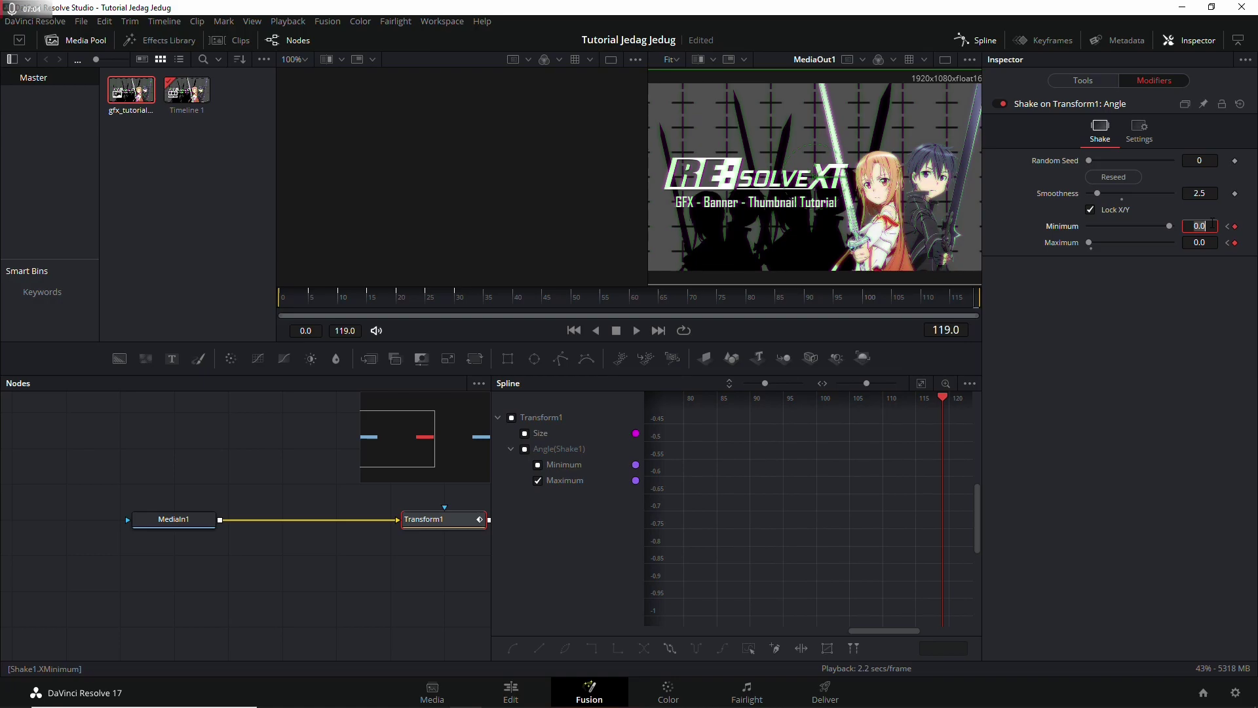
pyautogui.write('-20')
pyautogui.press('Tab')
pyautogui.write('20')
pyautogui.press('Tab')
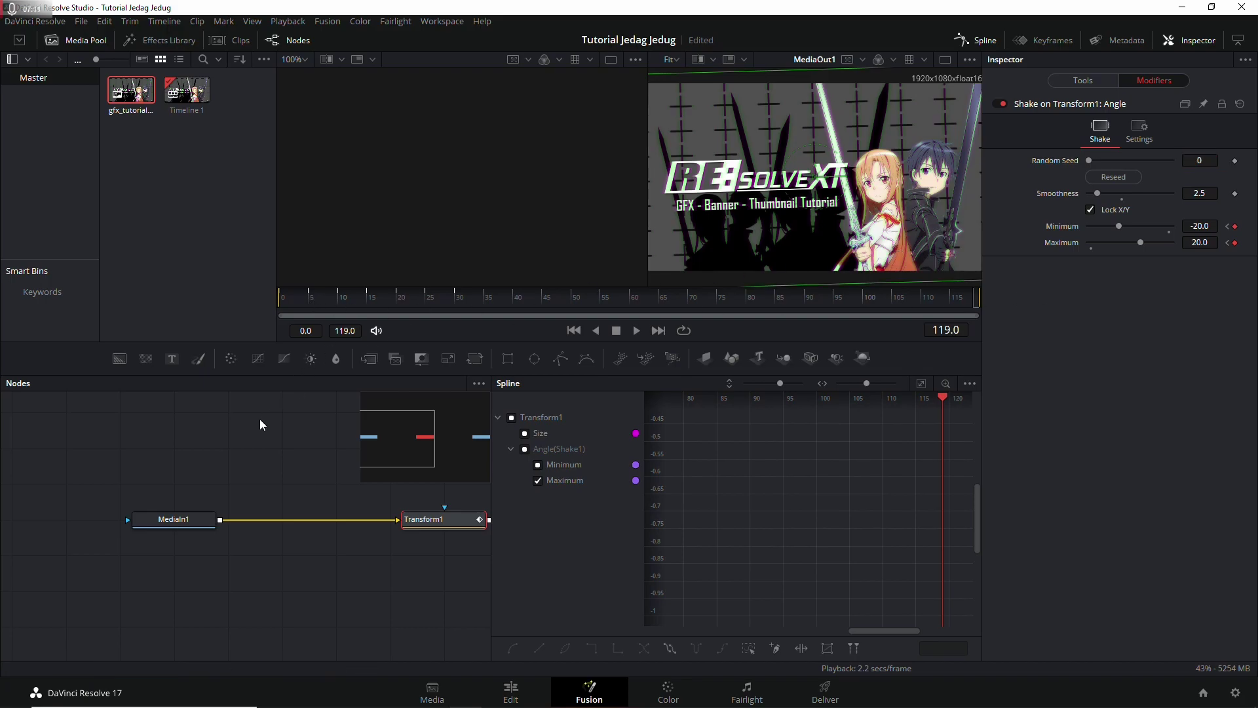
# - Play the increasing shake from frame 0 and turn loop playback back on for another preview
pyautogui.click(280, 299)
pyautogui.click(254, 453)
pyautogui.press('space')
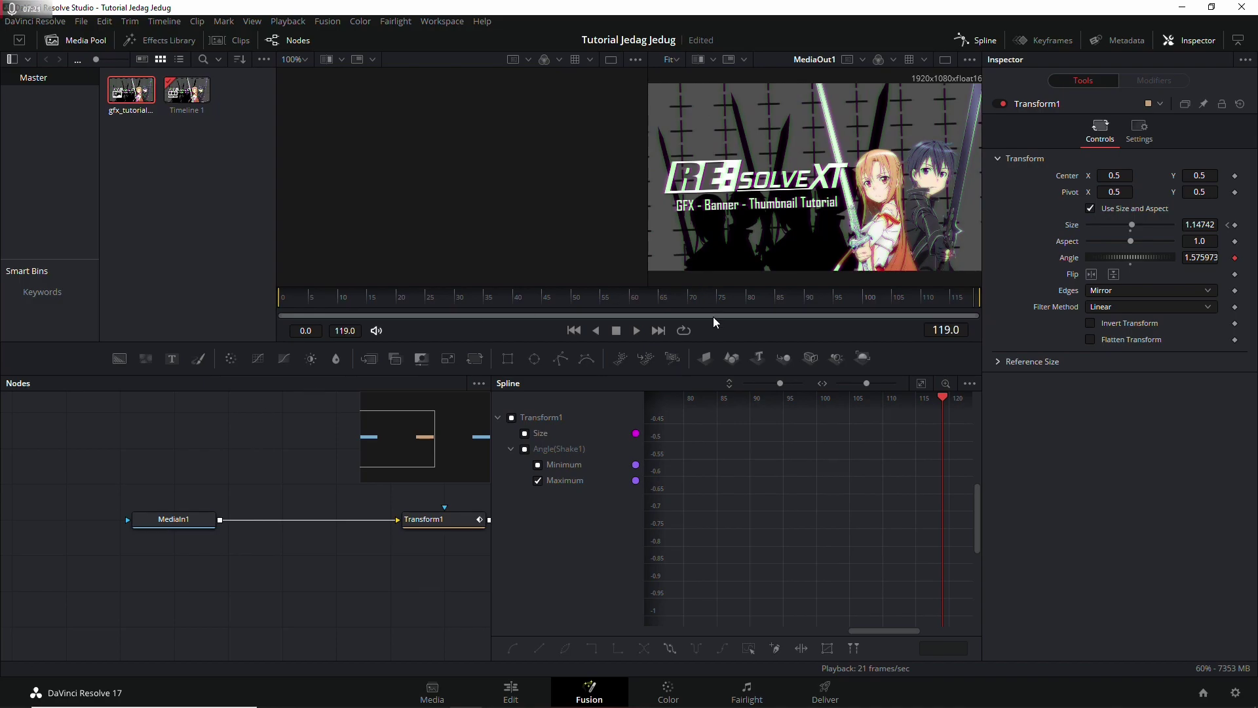
pyautogui.click(684, 330)
pyautogui.click(636, 331)
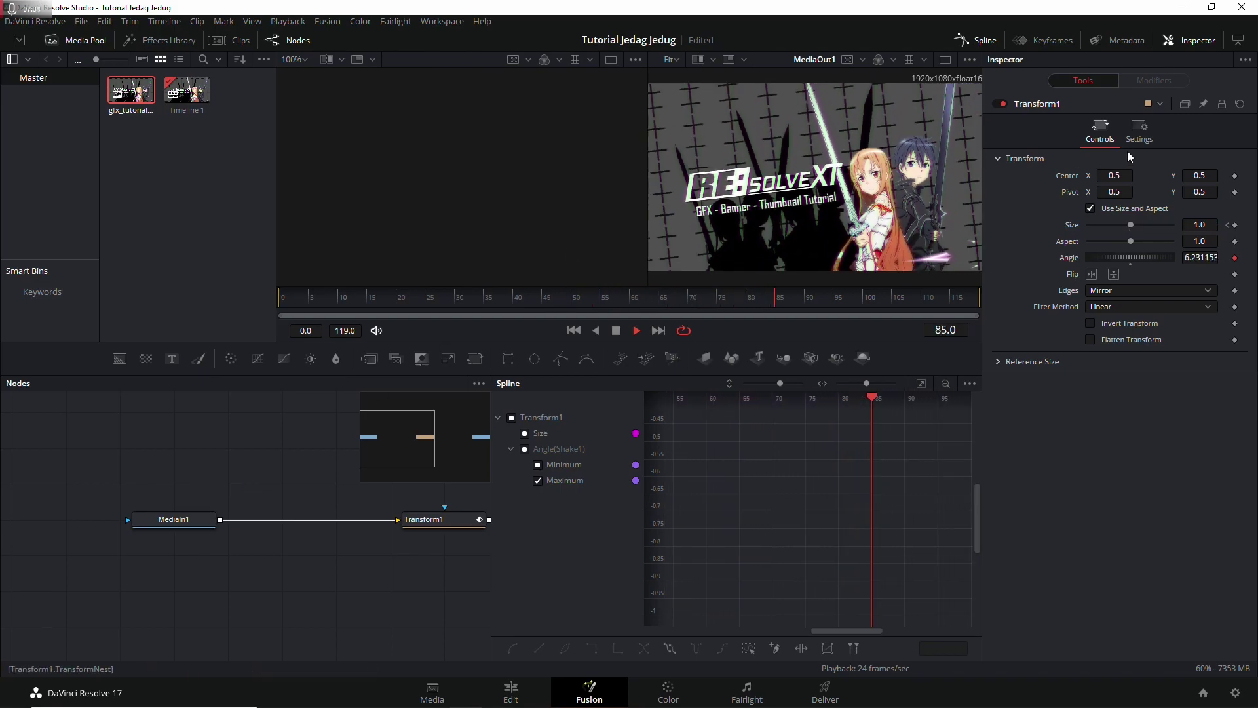
pyautogui.press('space')
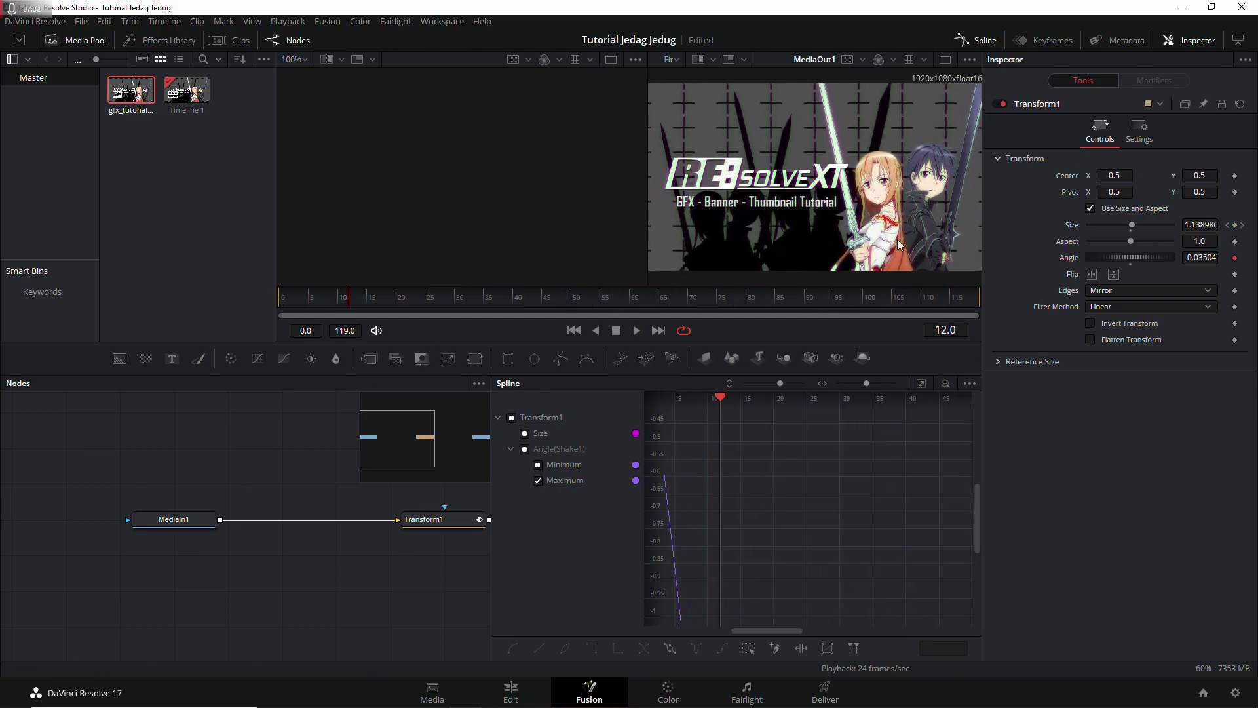
# - Reopen Transform1's Shake modifier and show only the Angle shake curves in the Spline editor
pyautogui.click(446, 521)
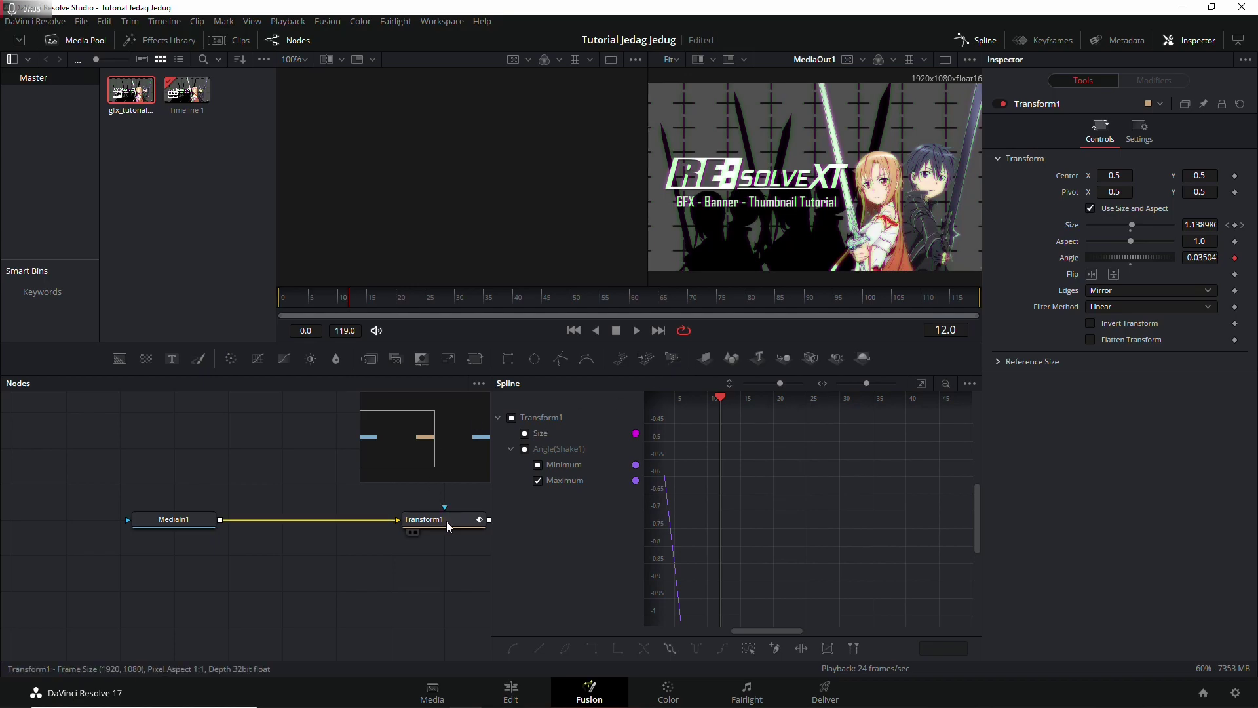
pyautogui.click(1156, 80)
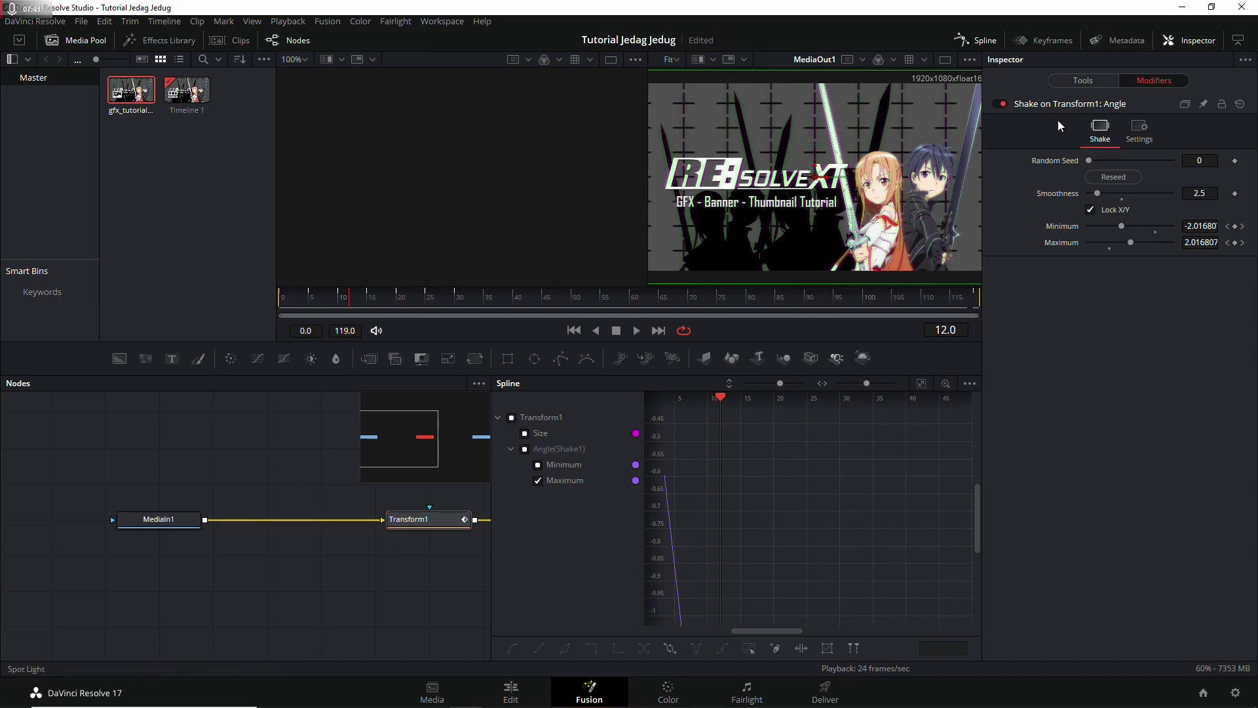
pyautogui.moveTo(701, 477); pyautogui.dragTo(876, 459)
pyautogui.moveTo(689, 505); pyautogui.dragTo(722, 506)
pyautogui.click(921, 384)
pyautogui.click(514, 419)
pyautogui.click(513, 419)
pyautogui.click(511, 417)
pyautogui.click(527, 450)
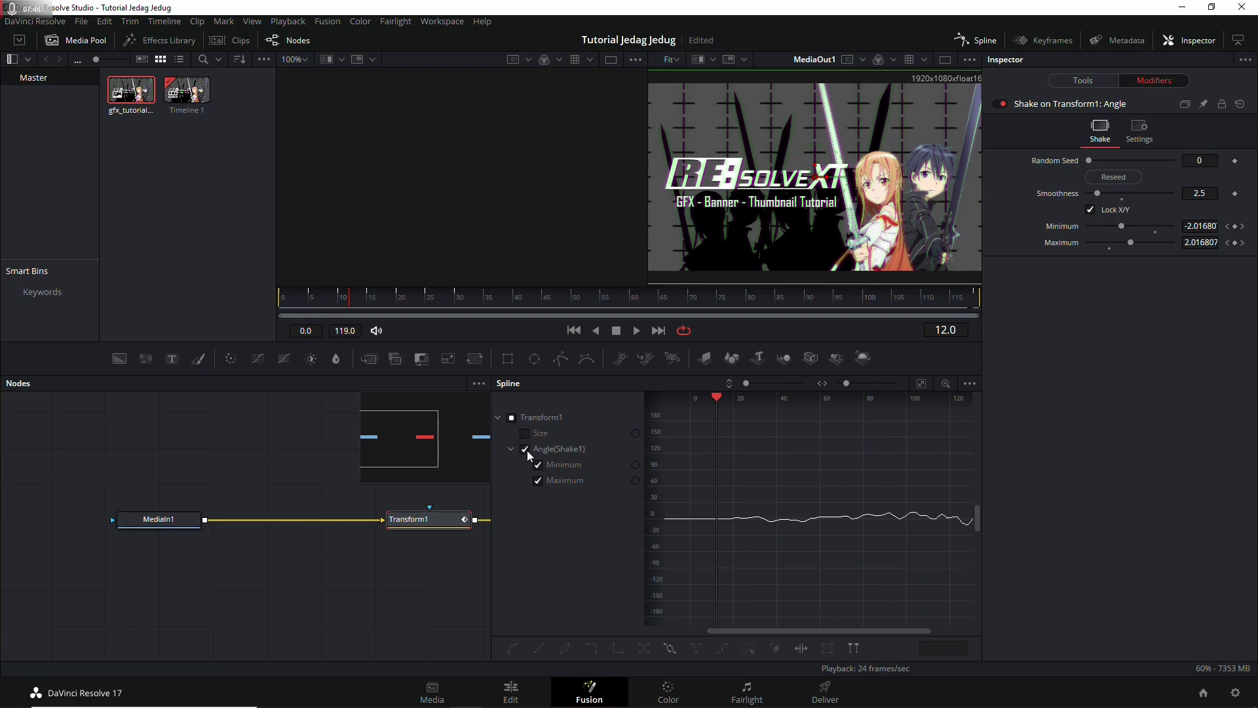
# - Isolate the Shake Minimum curve in the Spline editor and fit it to the view
pyautogui.click(524, 449)
pyautogui.click(525, 450)
pyautogui.click(538, 464)
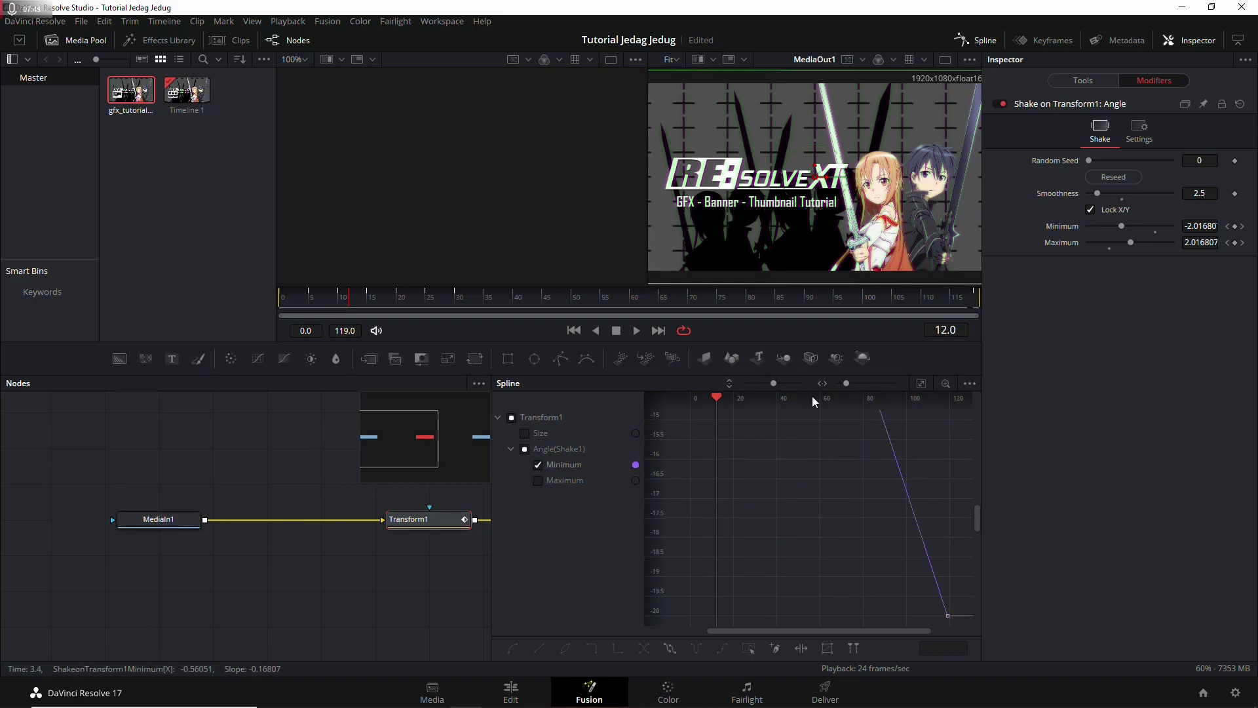
pyautogui.click(921, 383)
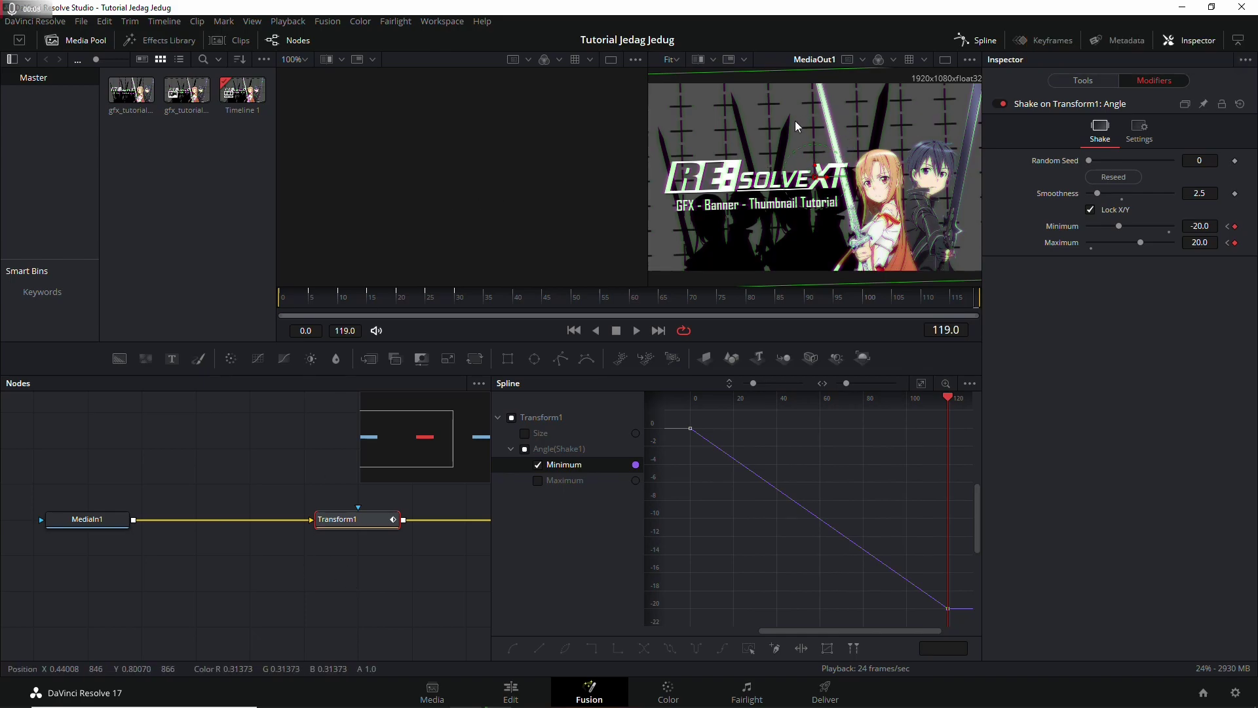
# - Enable Motion Blur on Transform1 and preview the blurred animation
pyautogui.click(1107, 81)
pyautogui.click(1145, 128)
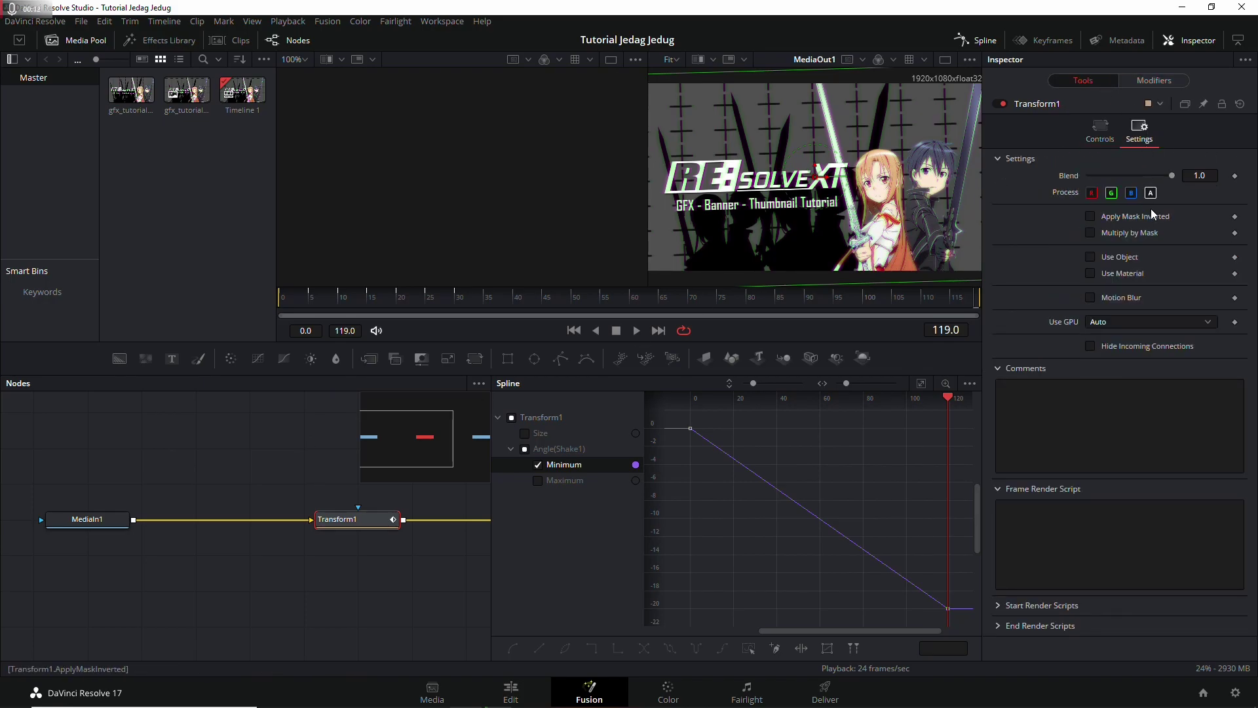
pyautogui.click(1093, 297)
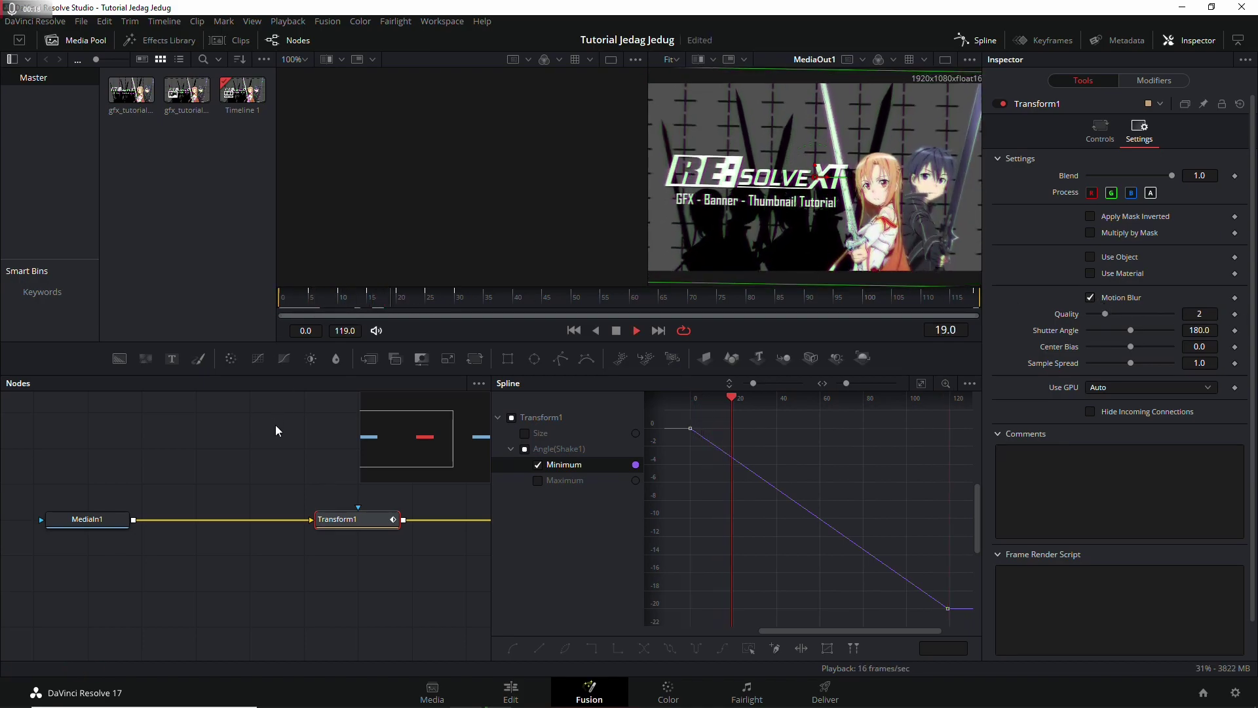
pyautogui.press('space')
# - Set Transform1's Motion Blur Quality to 5 and play the animation from frame 0
pyautogui.click(1199, 314)
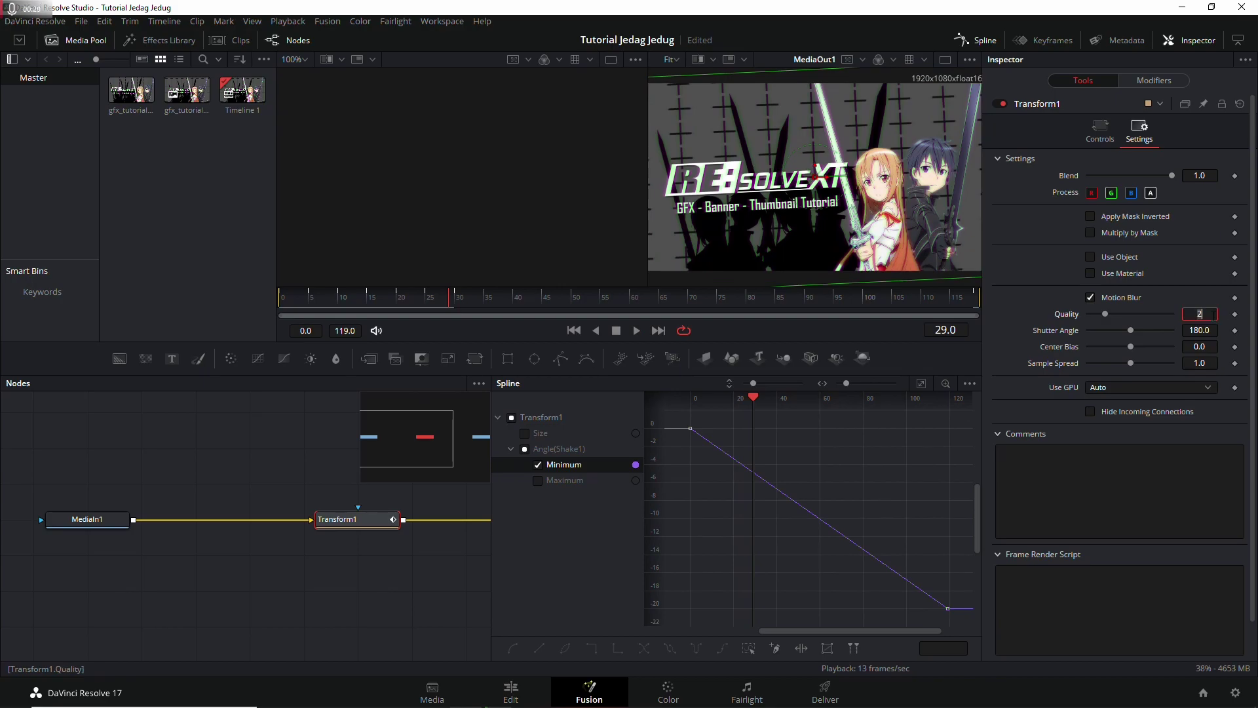
pyautogui.press('BackSpace')
pyautogui.write('5')
pyautogui.press('Tab')
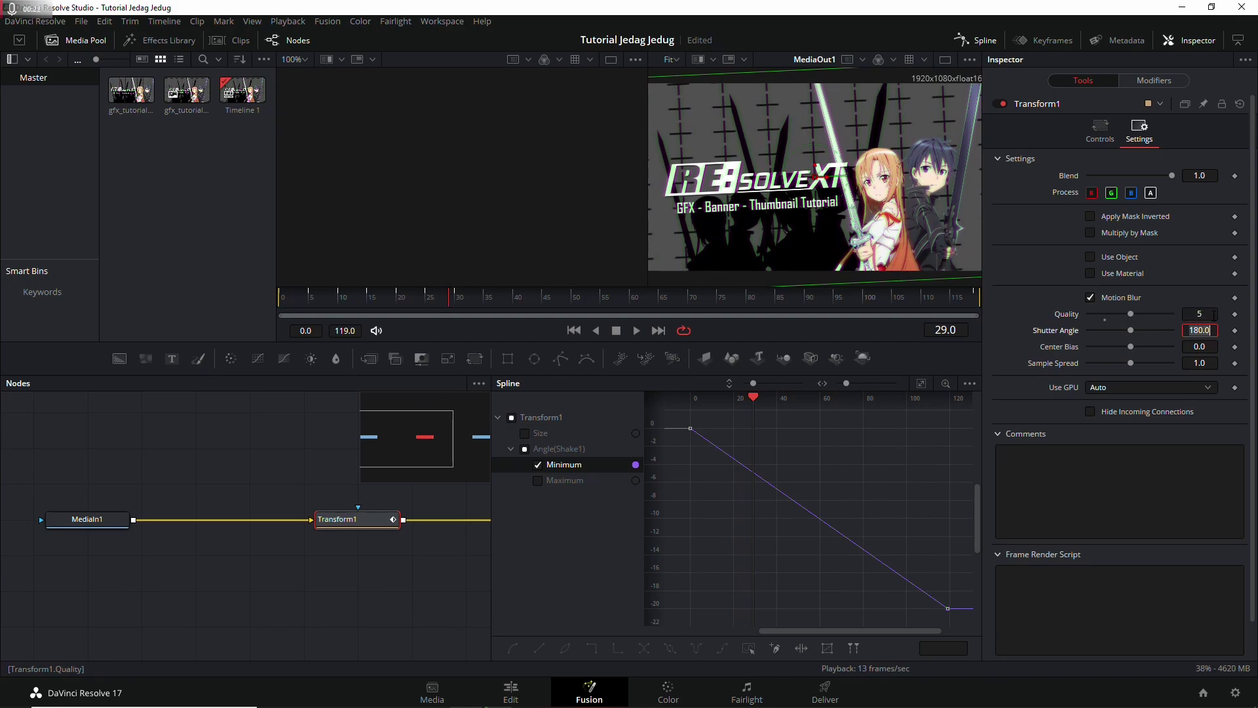
pyautogui.press('BackSpace')
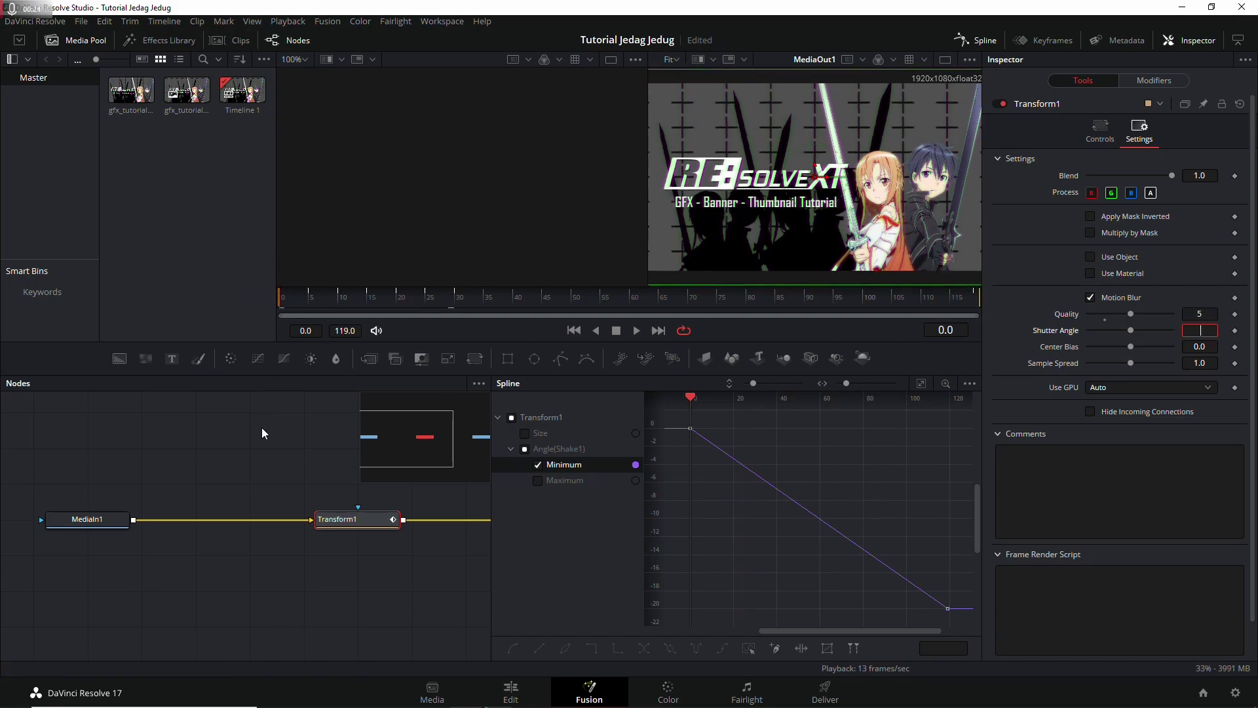
pyautogui.click(262, 452)
pyautogui.press('space')
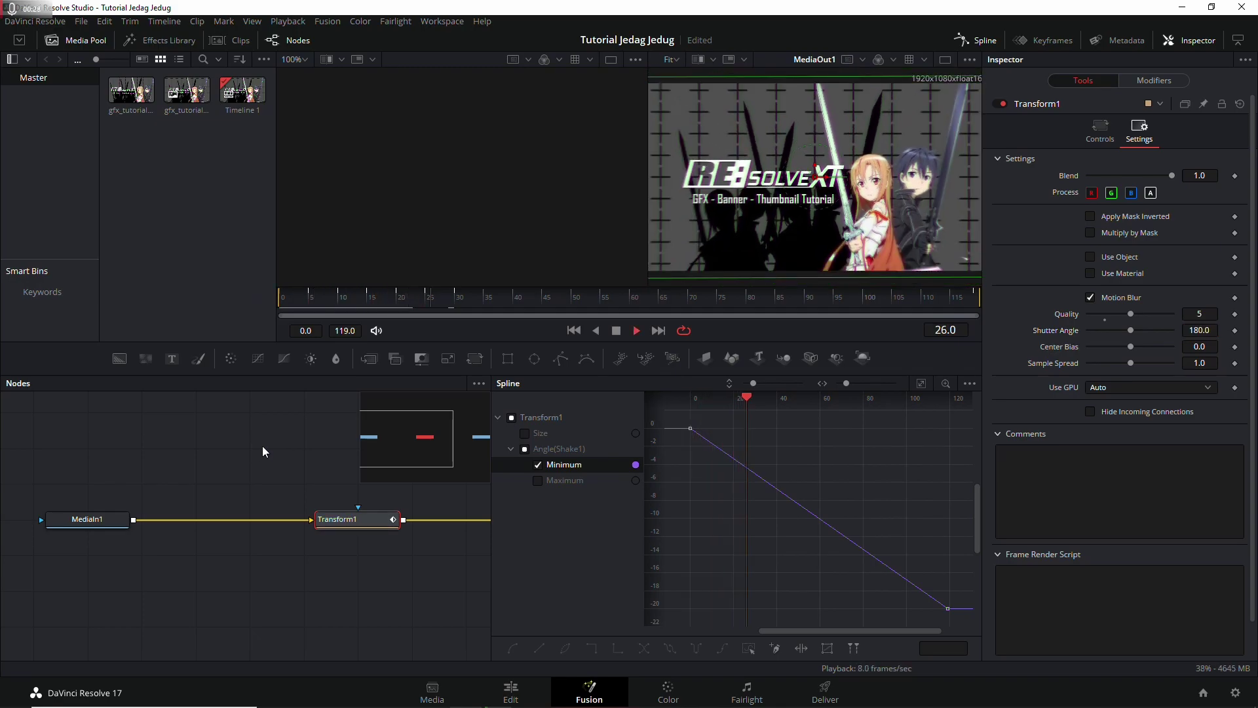
pyautogui.press('space')
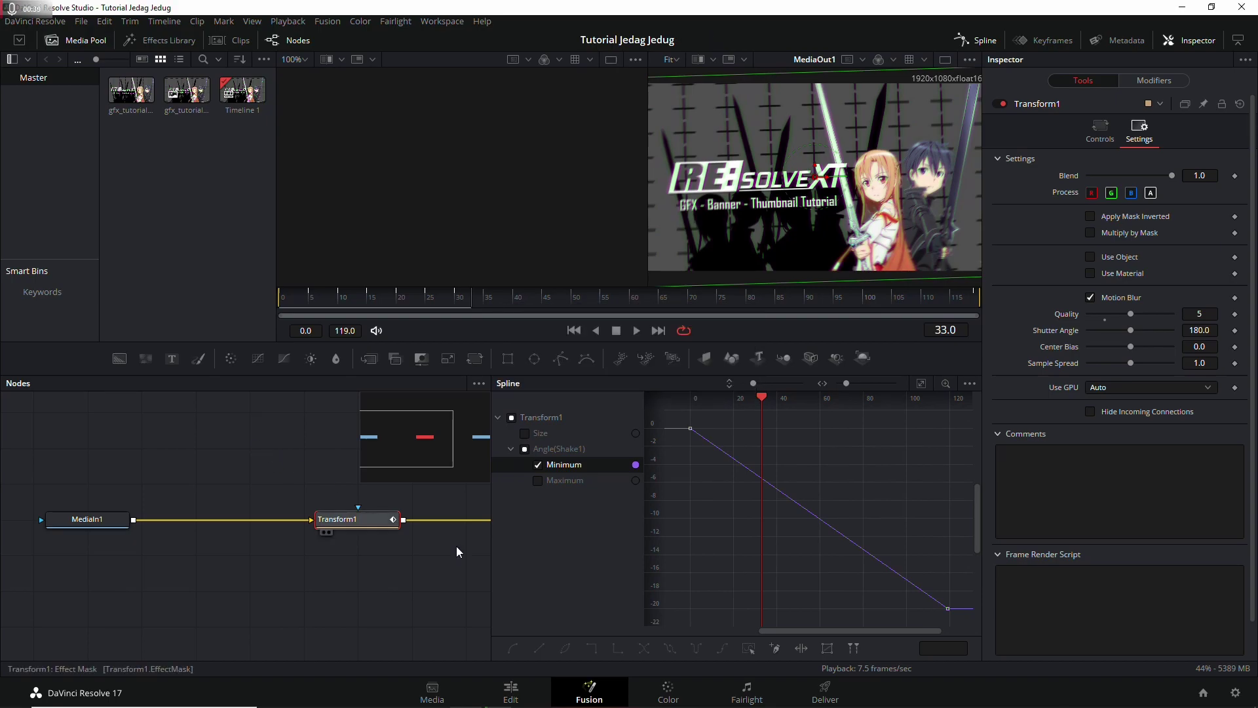
# - On the Edit page, render the timeline clip in place as MP4 H.264 with video effects into the davinci folder
pyautogui.click(510, 691)
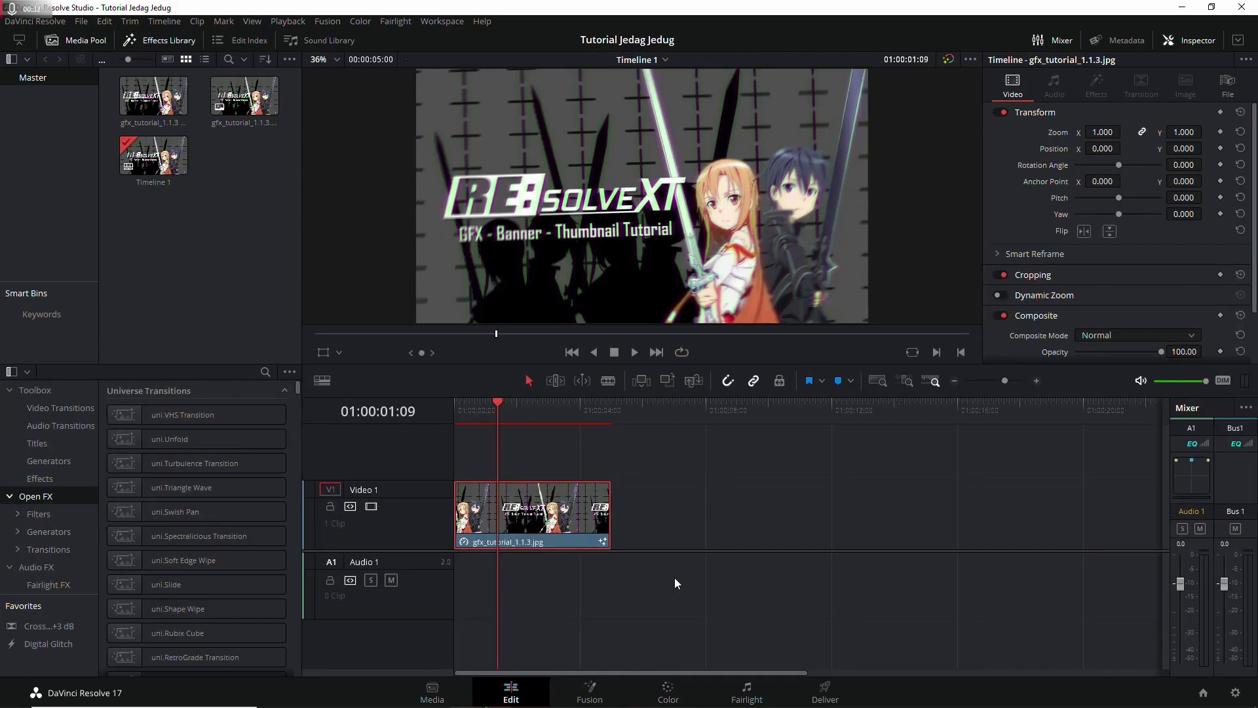
pyautogui.rightClick(557, 516)
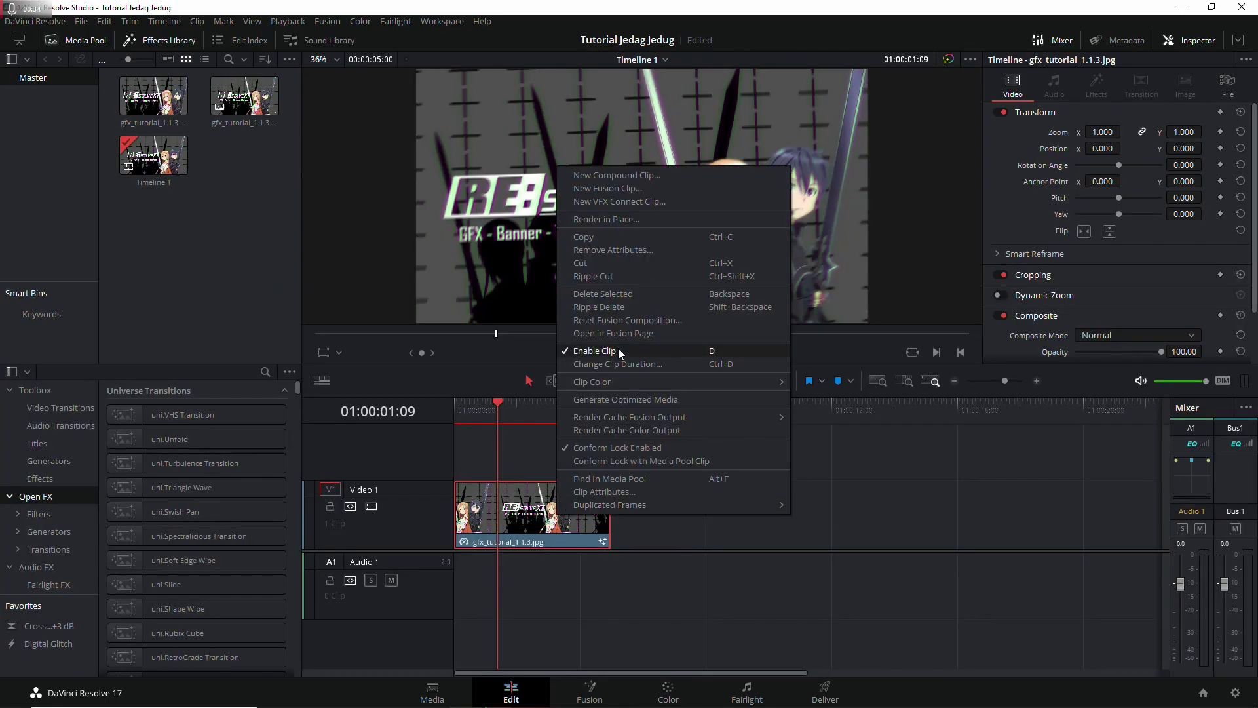
pyautogui.click(606, 219)
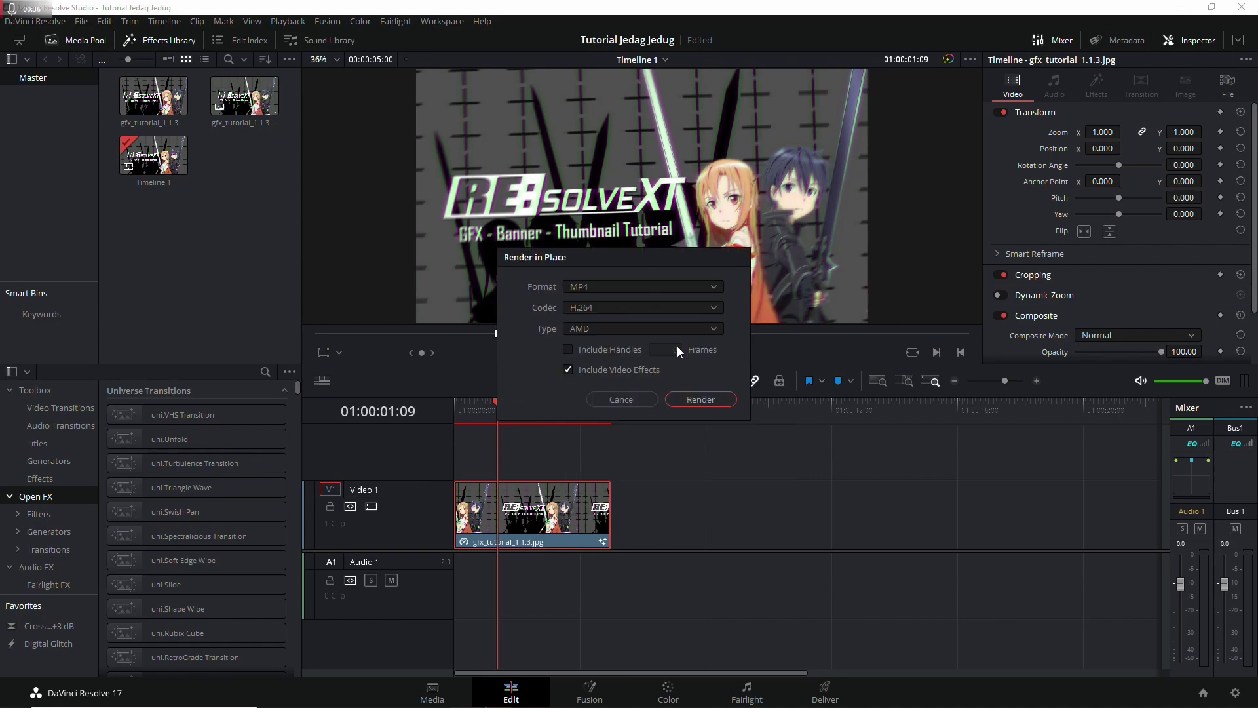
pyautogui.click(697, 401)
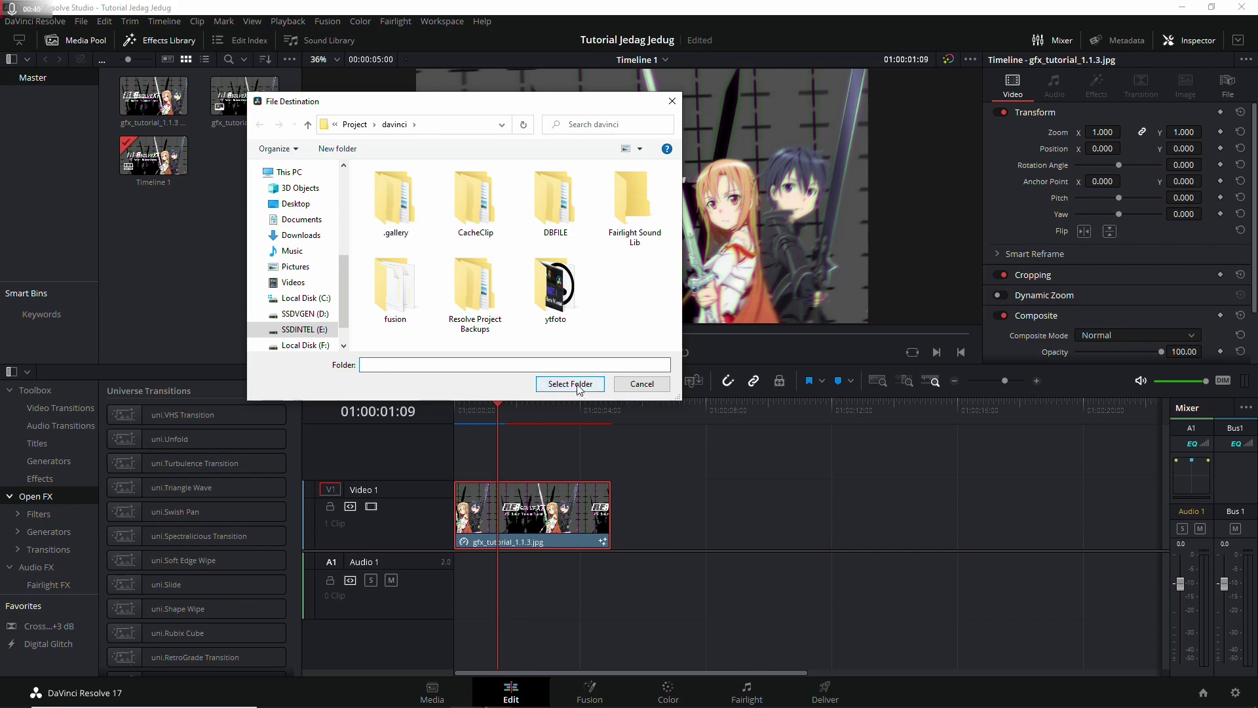
pyautogui.click(577, 386)
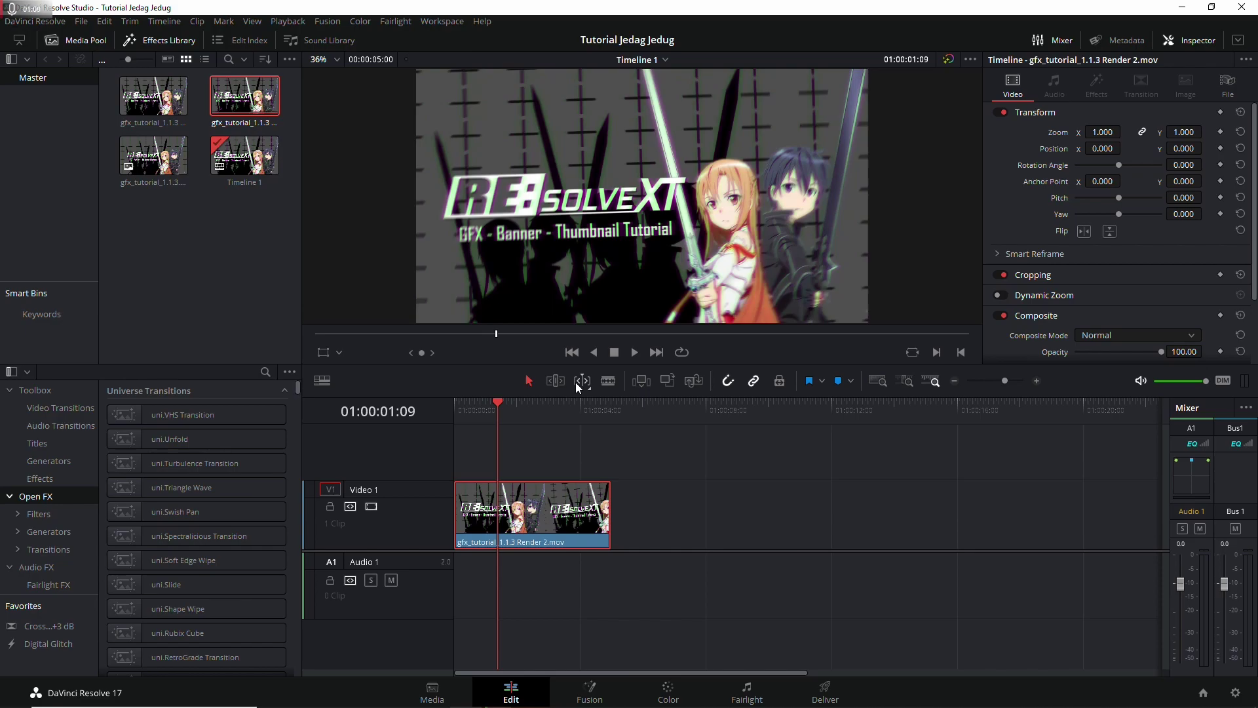
# - Play the rendered clip from the start of the timeline
pyautogui.press('Home')
pyautogui.press('space')
pyautogui.click(731, 486)
pyautogui.moveTo(483, 407); pyautogui.dragTo(440, 403)
pyautogui.press('space')
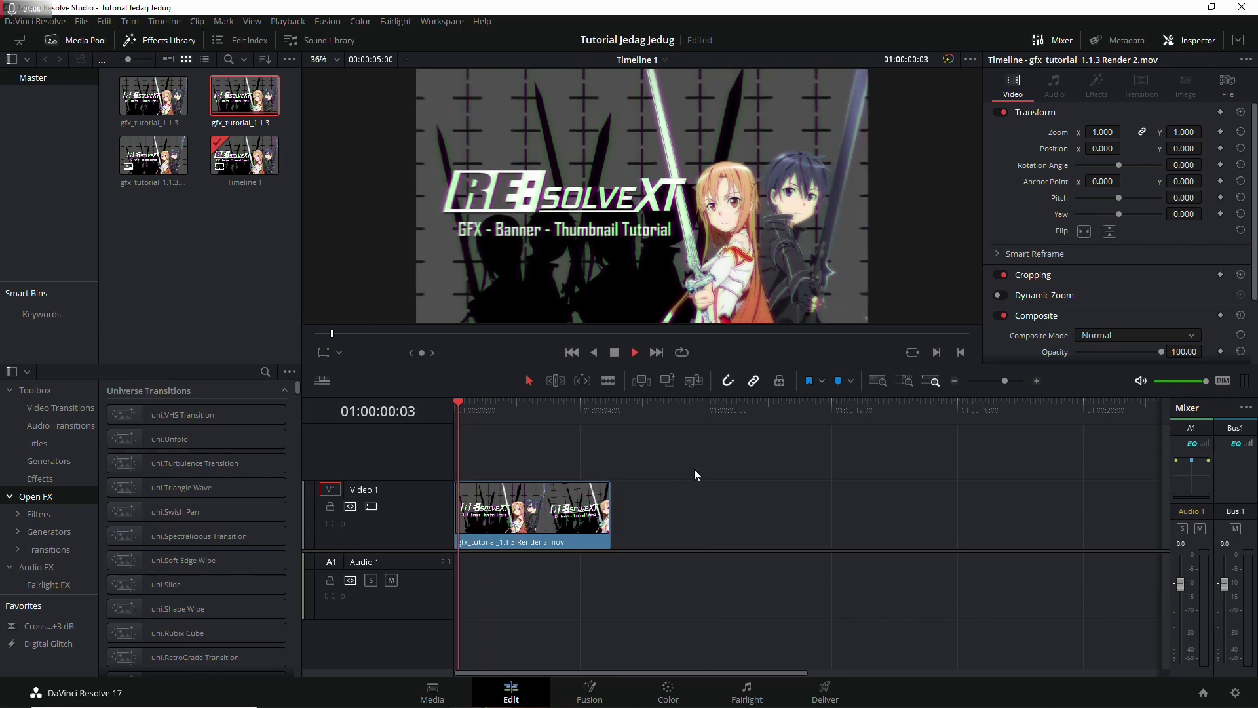